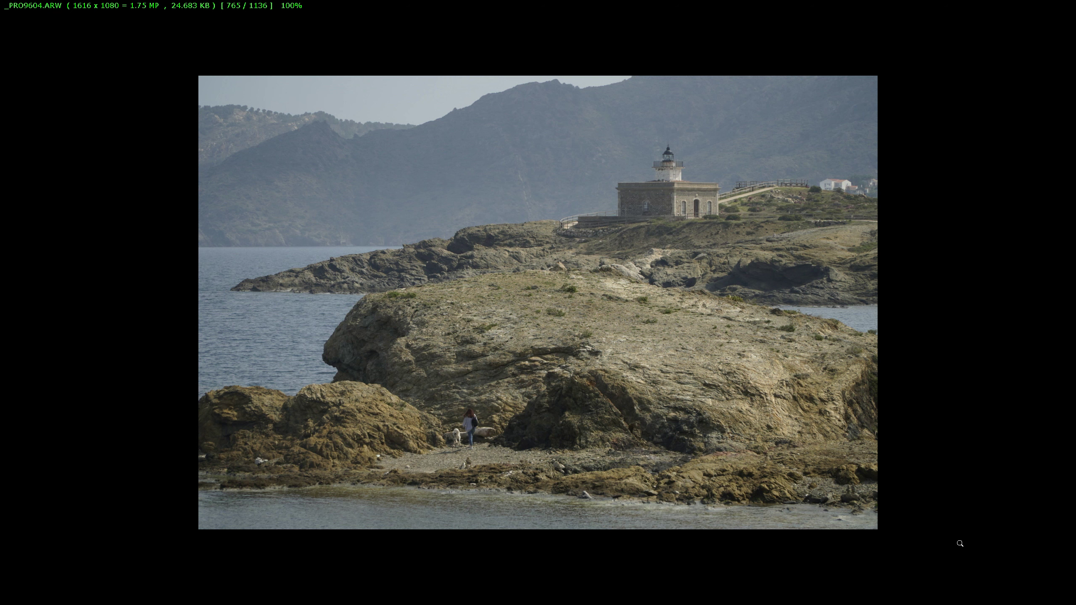
# Bring up the Windows Start menu over the lighthouse photo in IrfanView
pyautogui.press('super')
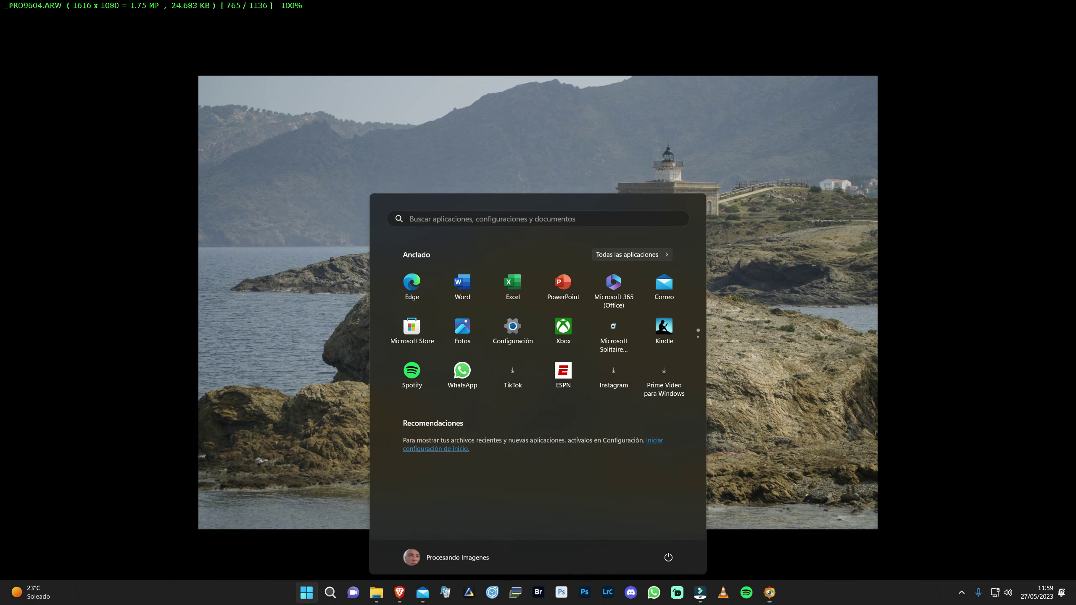
# Launch Creative Cloud Desktop from the taskbar's hidden tray icons
pyautogui.click(961, 593)
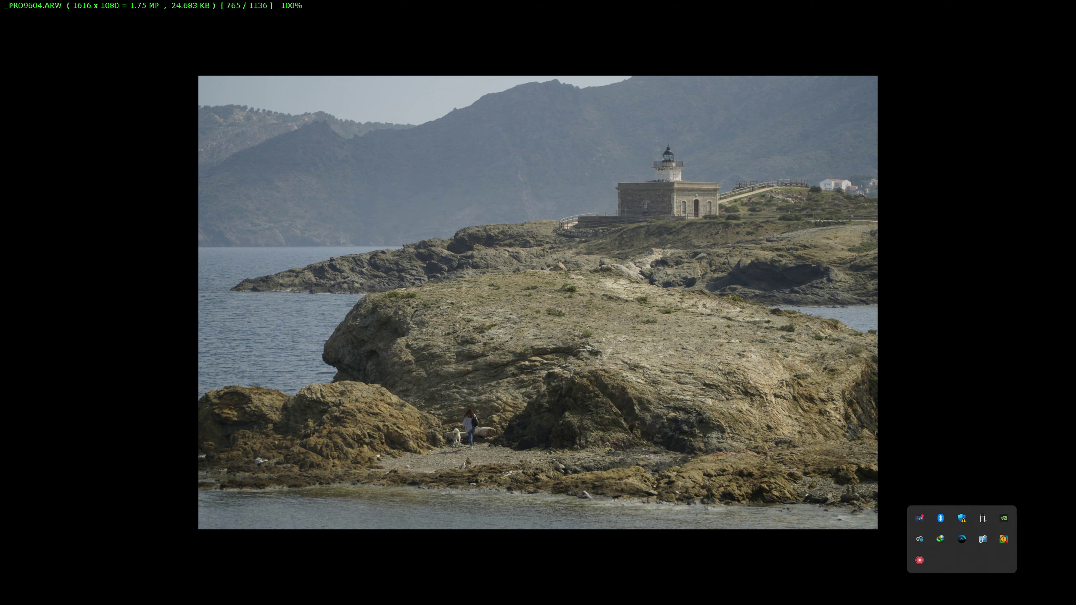
pyautogui.click(919, 540)
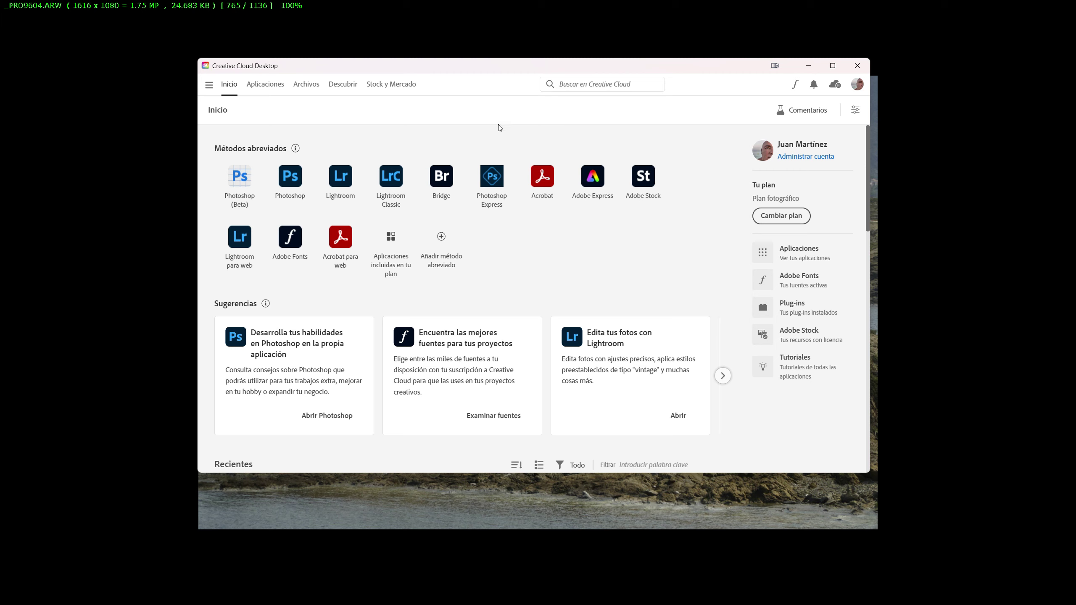
# Review the Aplicaciones list, then open the Creative Cloud plans page via 'Elegir un plan'
pyautogui.click(279, 89)
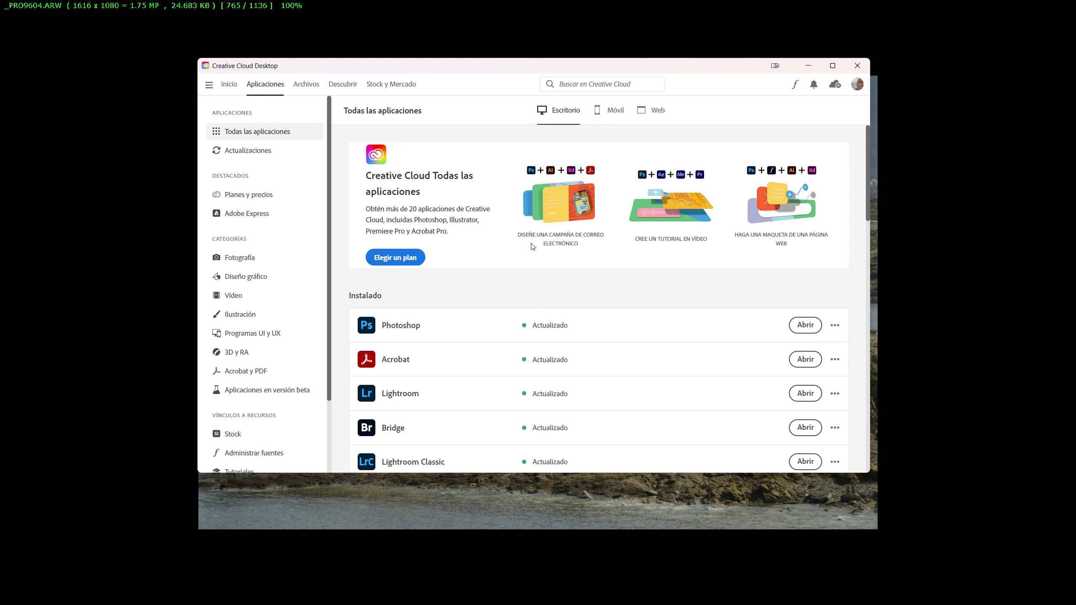
pyautogui.click(386, 261)
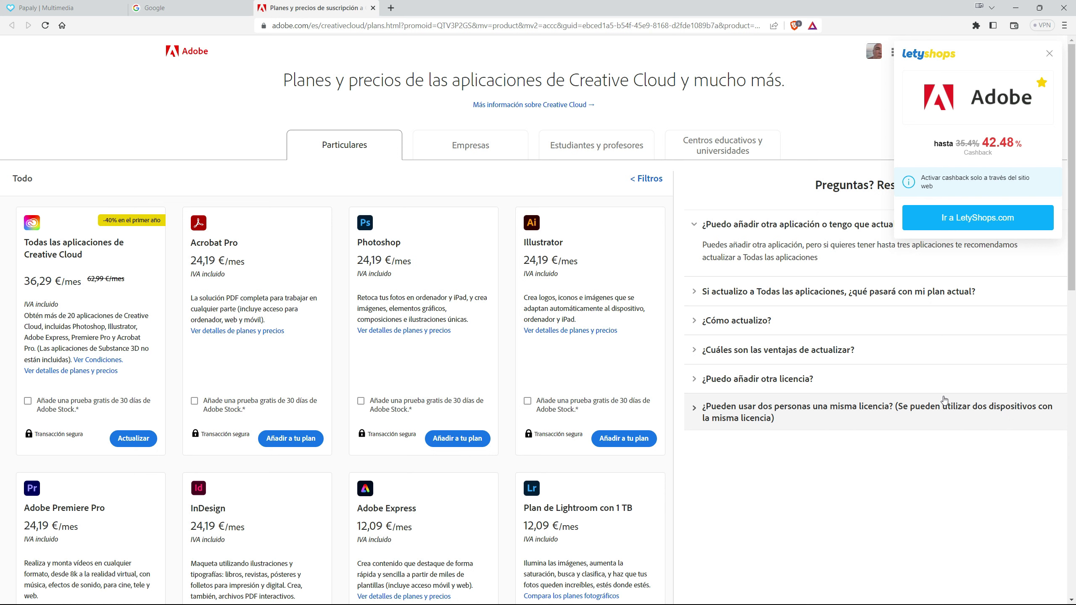
# Dismiss the LetyShops cashback popup and browse the Creative Cloud plan cards
pyautogui.click(1050, 53)
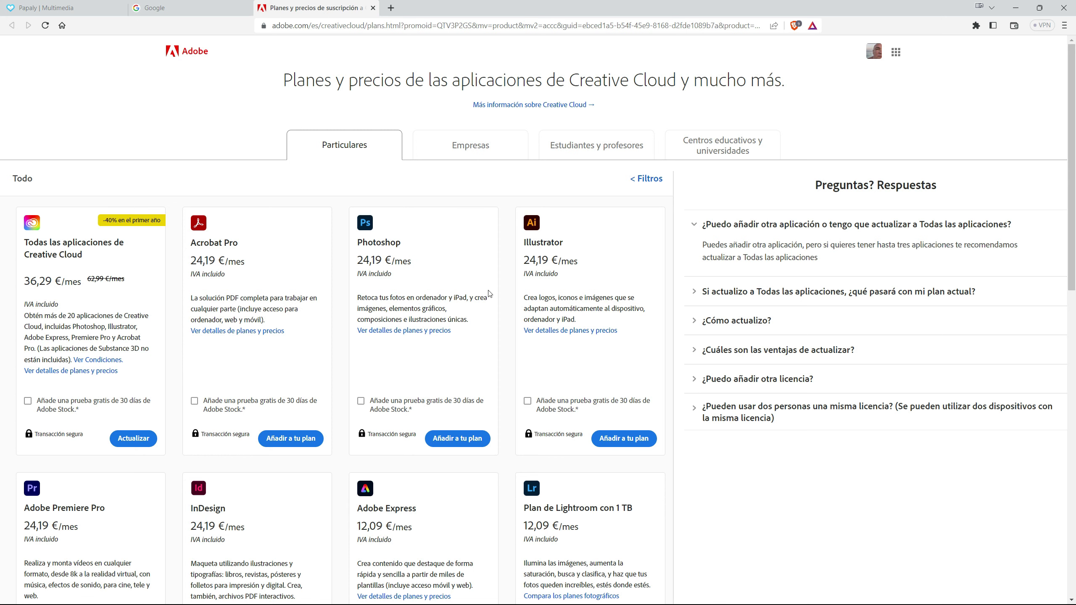
pyautogui.scroll(-5, 341, 296)
pyautogui.scroll(-3, 341, 296)
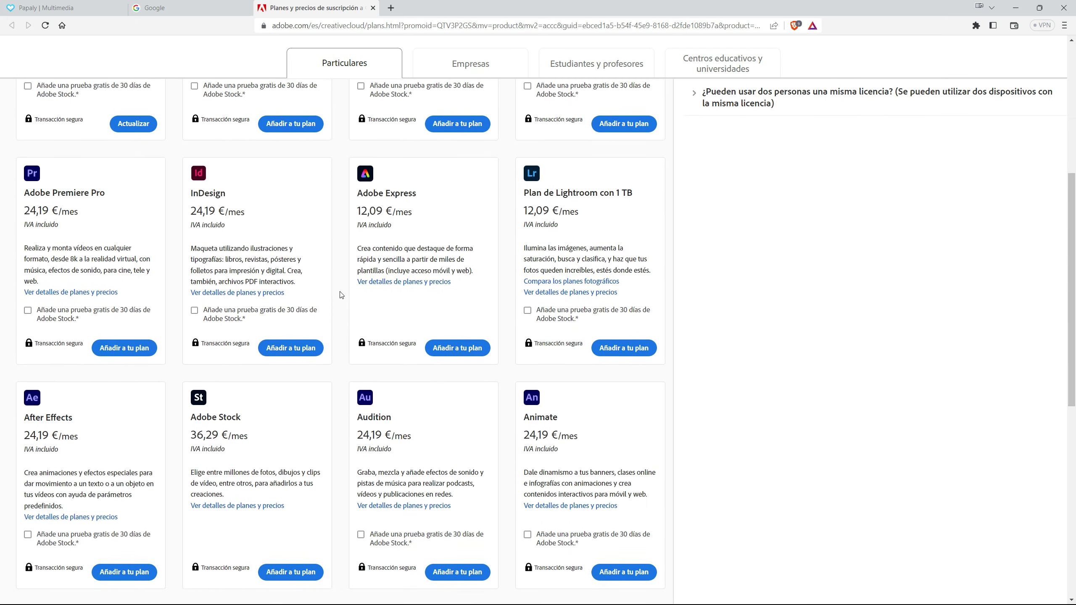
pyautogui.scroll(3, 212, 295)
pyautogui.scroll(5, 179, 294)
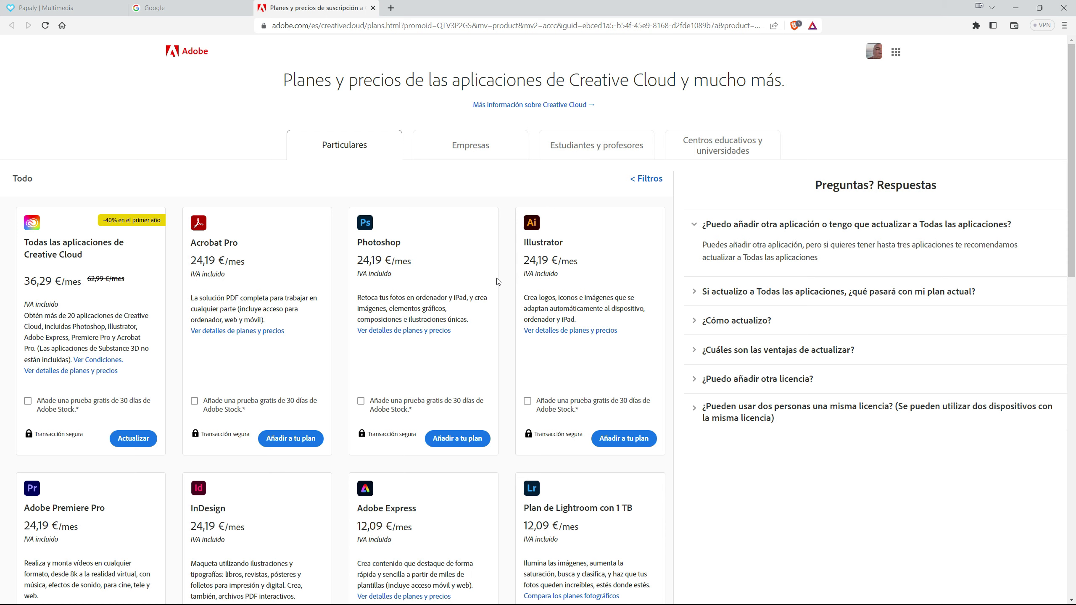
pyautogui.scroll(-3, 534, 285)
pyautogui.scroll(-4, 535, 284)
pyautogui.scroll(-3, 534, 285)
pyautogui.scroll(-3, 533, 284)
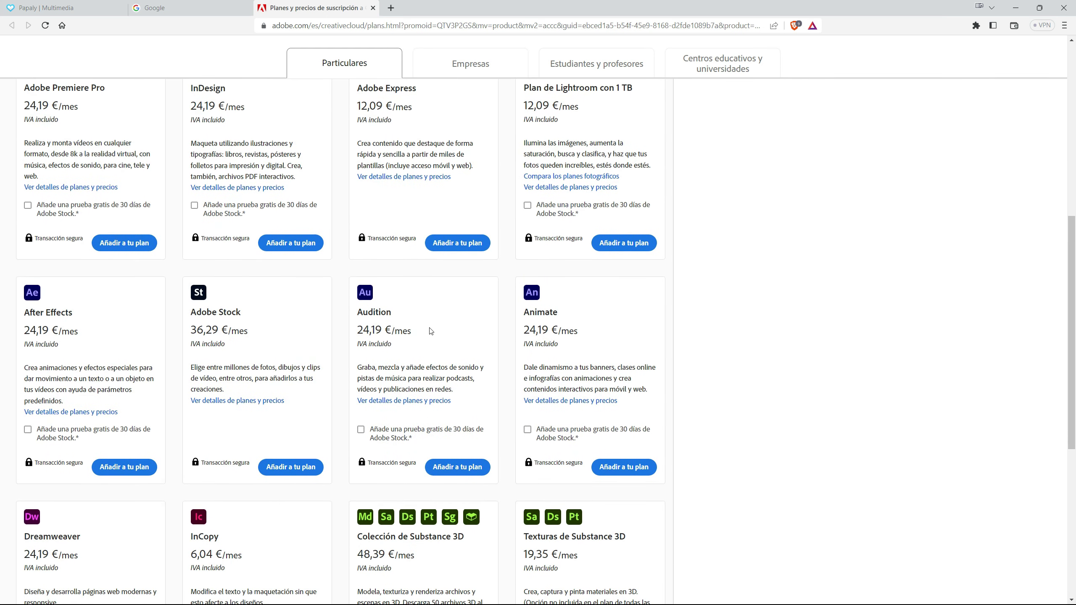
pyautogui.scroll(-4, 430, 332)
pyautogui.scroll(-4, 430, 331)
pyautogui.scroll(9, 430, 331)
pyautogui.scroll(8, 431, 331)
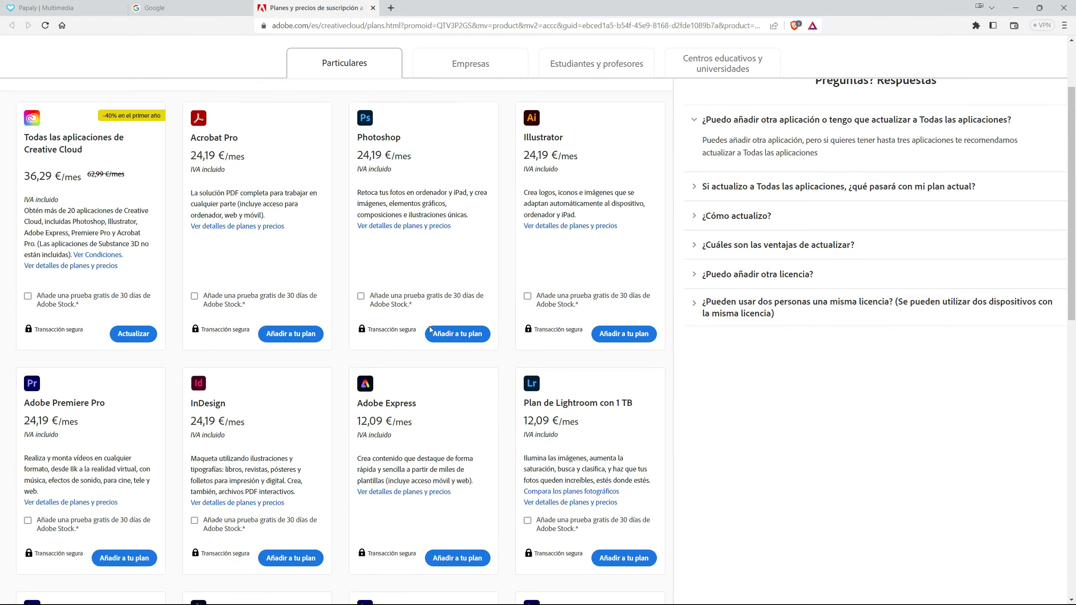
pyautogui.scroll(2, 430, 331)
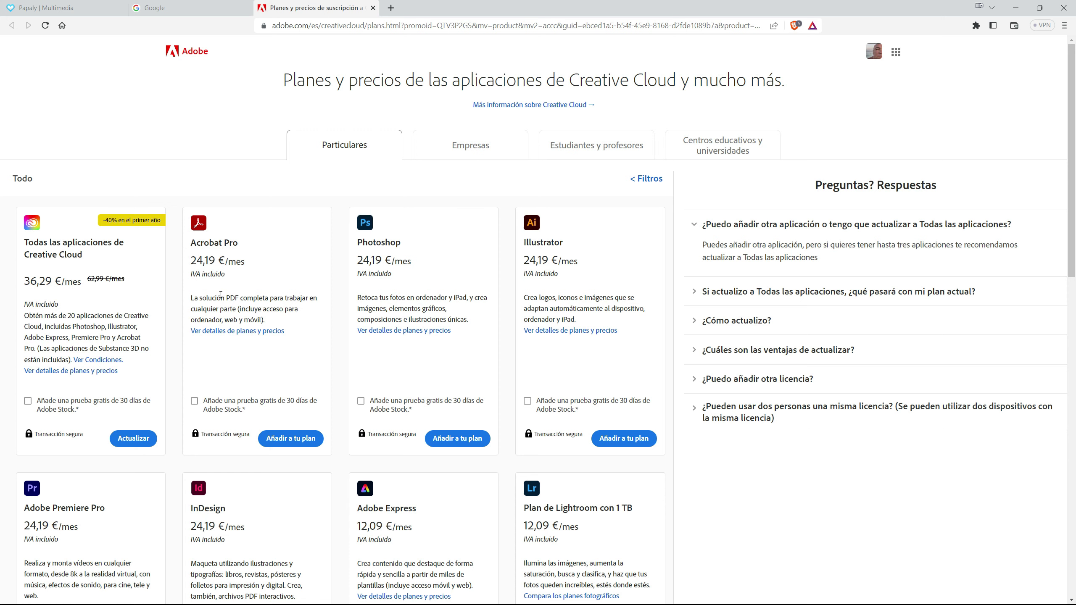
# Check Photoshop's plan details, then show the Estudiantes y profesores offer at 19,66 €/mes
pyautogui.click(393, 331)
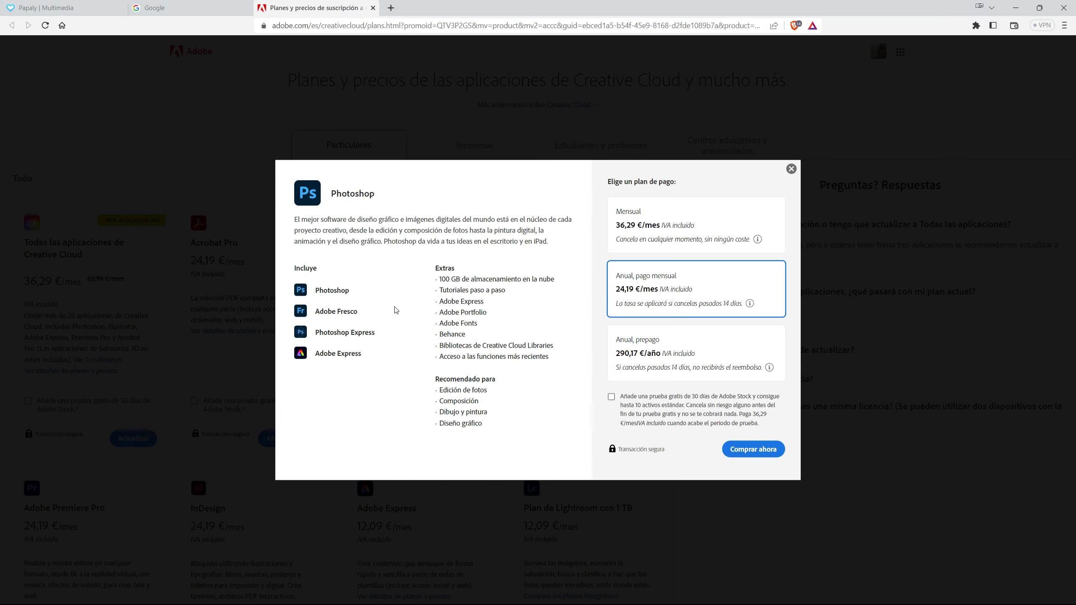
pyautogui.click(792, 169)
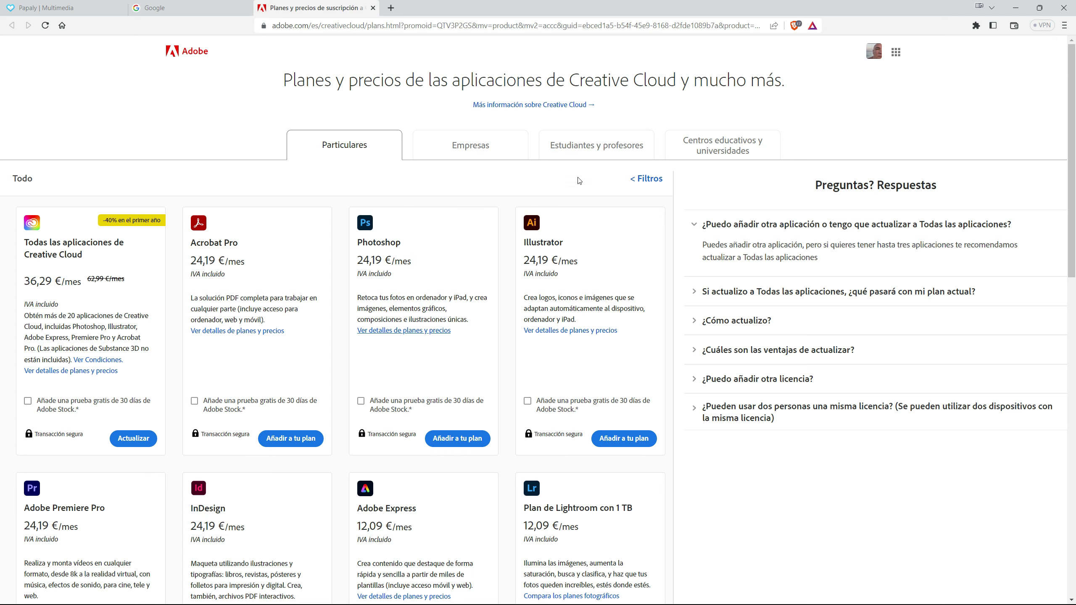
pyautogui.click(581, 153)
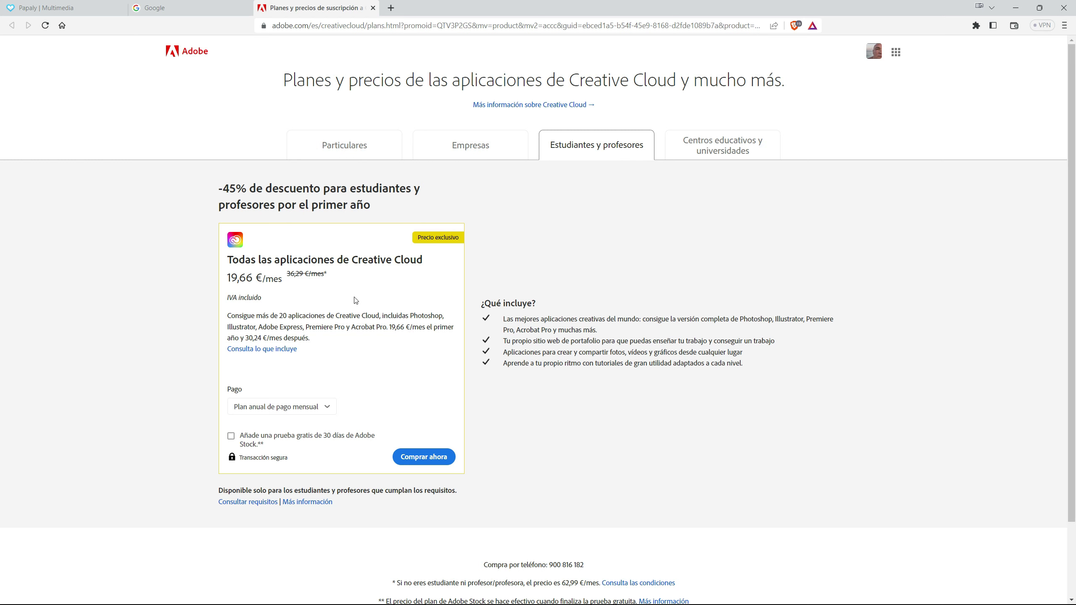
# Browse the Particulares plan cards again, then return to Creative Cloud Desktop maximized
pyautogui.click(399, 152)
pyautogui.scroll(-2, 460, 337)
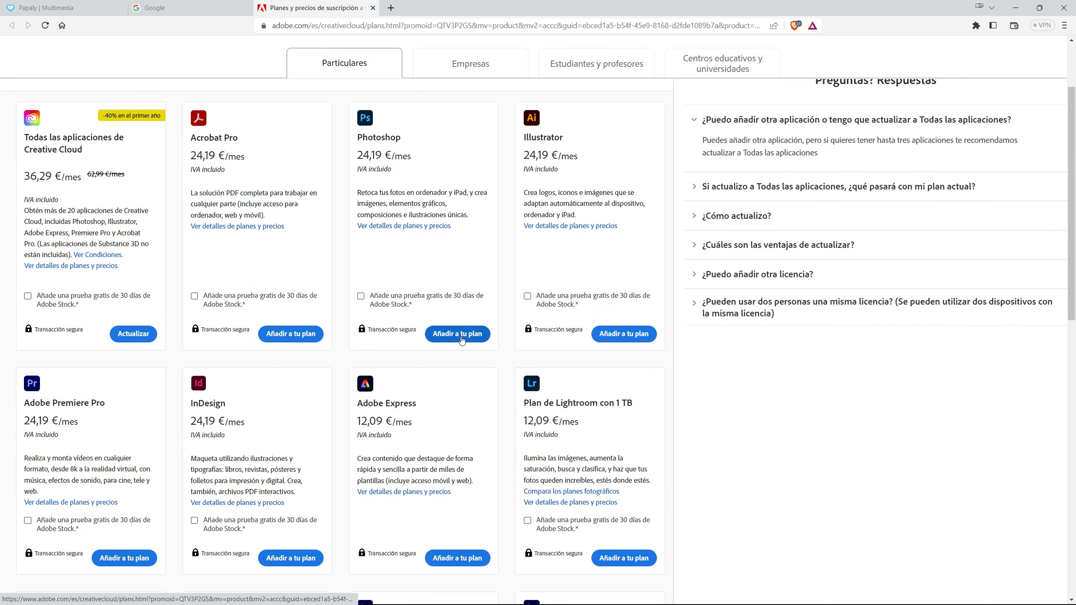
pyautogui.scroll(-5, 613, 384)
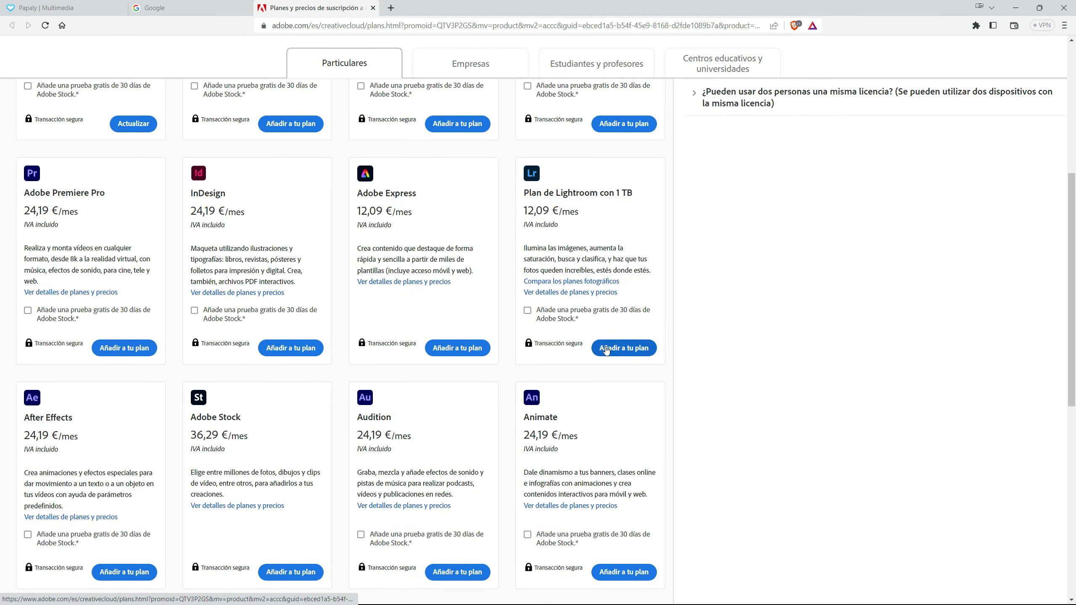
pyautogui.scroll(2, 560, 205)
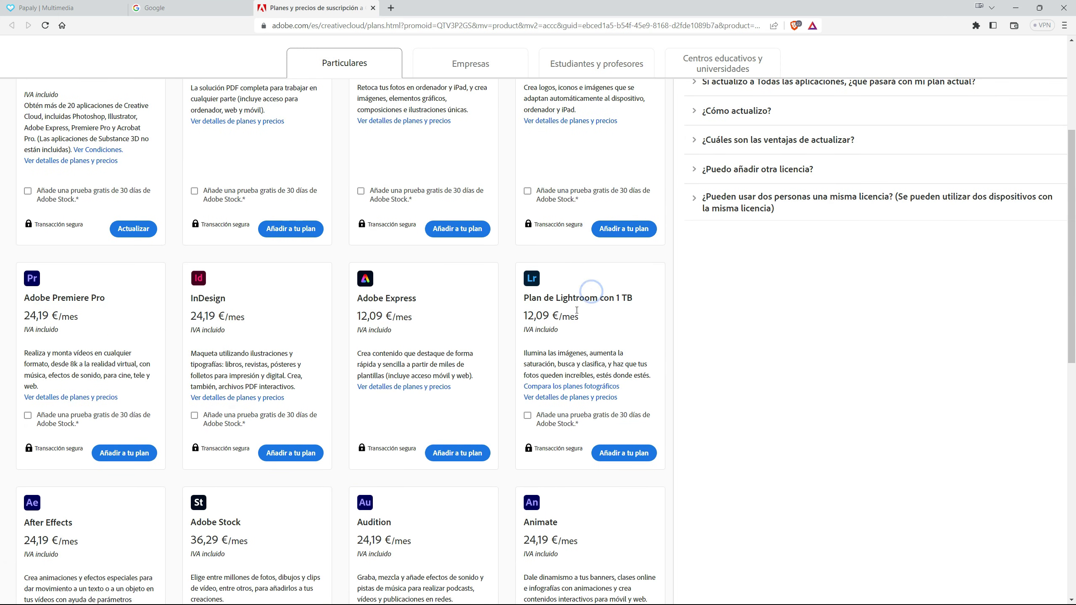
pyautogui.scroll(-4, 566, 310)
pyautogui.scroll(-4, 566, 310)
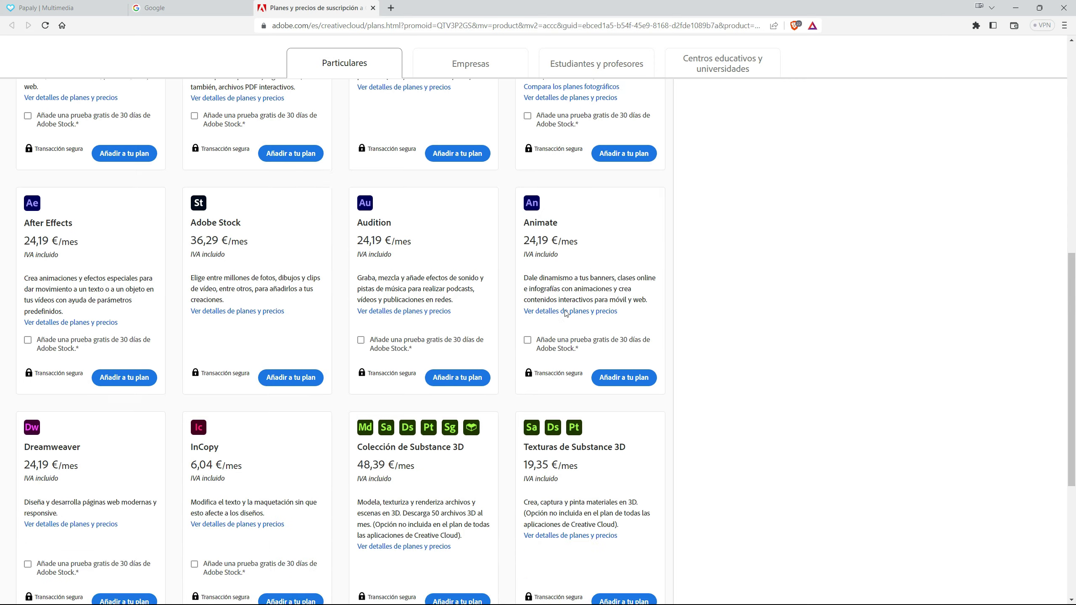
pyautogui.scroll(5, 392, 289)
pyautogui.scroll(5, 420, 384)
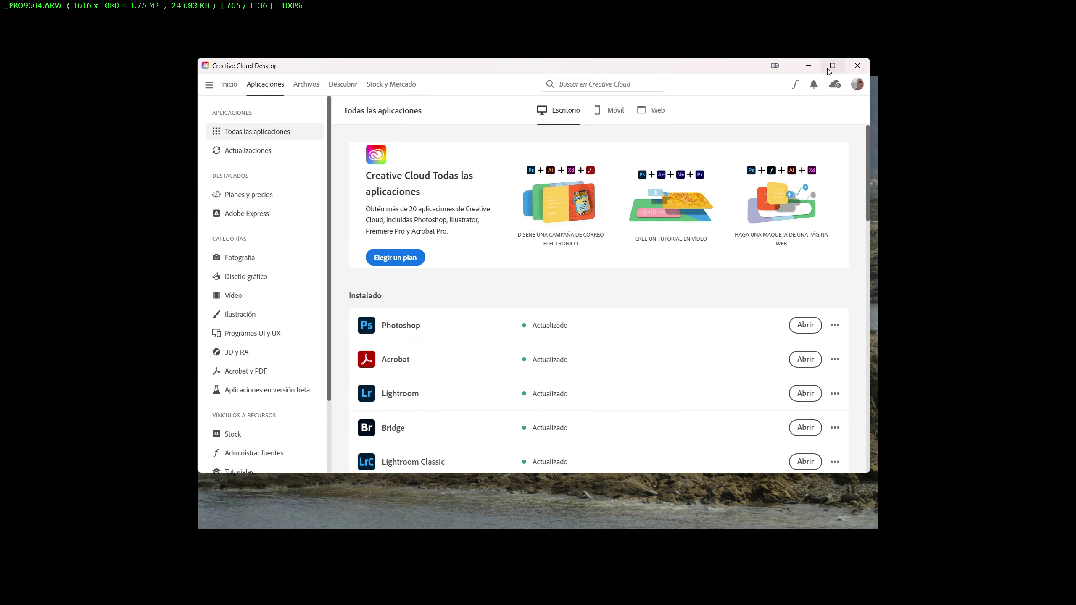
pyautogui.click(835, 66)
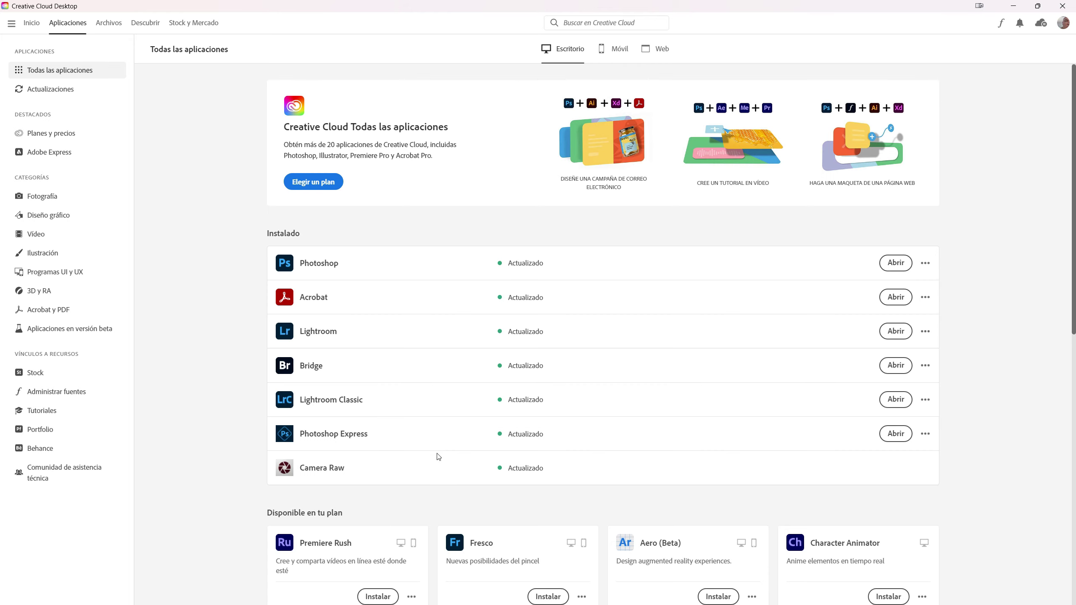
# Scroll the installed apps list and relaunch the plans page in a new browser tab
pyautogui.scroll(-2, 437, 456)
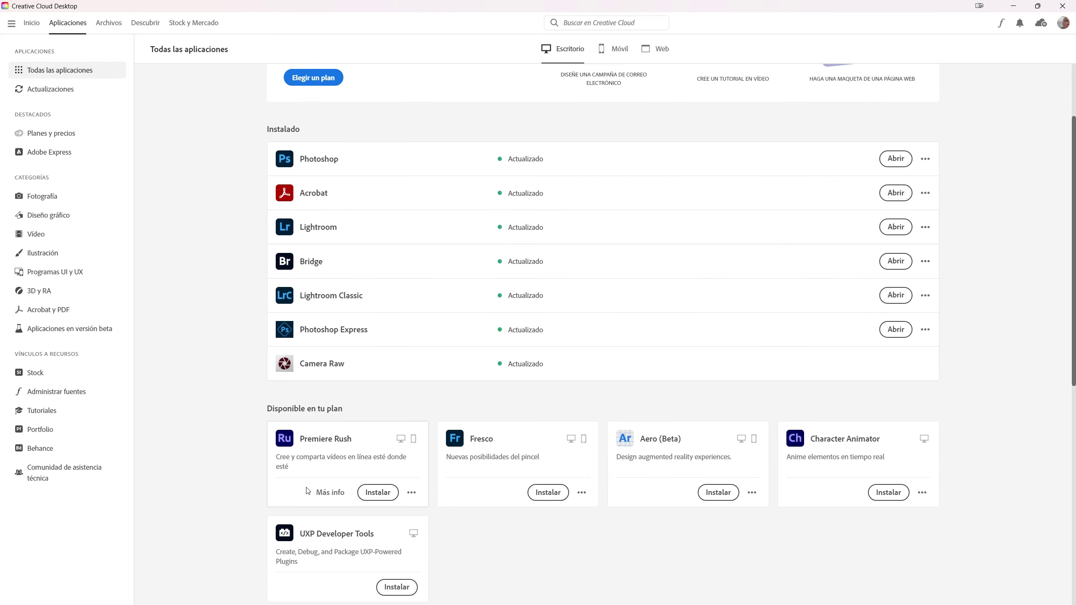
pyautogui.moveTo(518, 563)
pyautogui.scroll(-2, 746, 457)
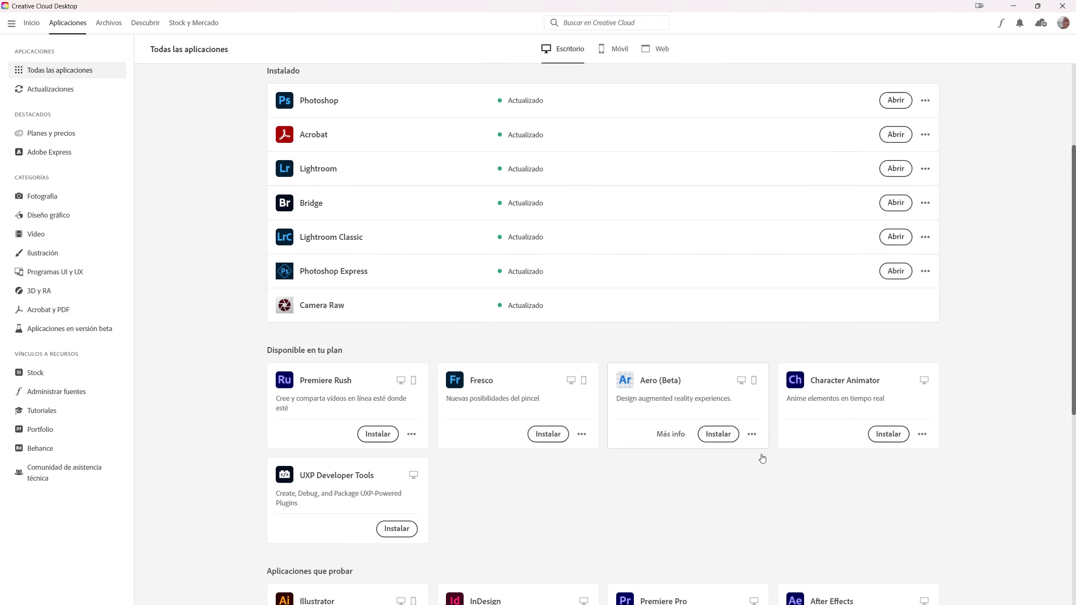
pyautogui.scroll(-2, 728, 396)
pyautogui.scroll(2, 720, 387)
pyautogui.scroll(3, 862, 423)
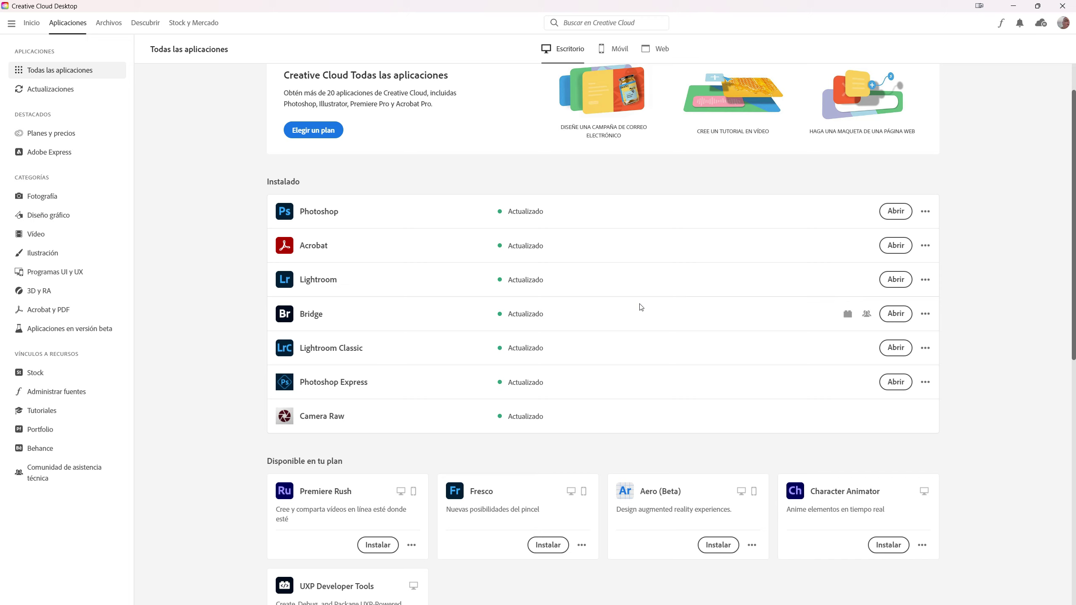
pyautogui.click(316, 132)
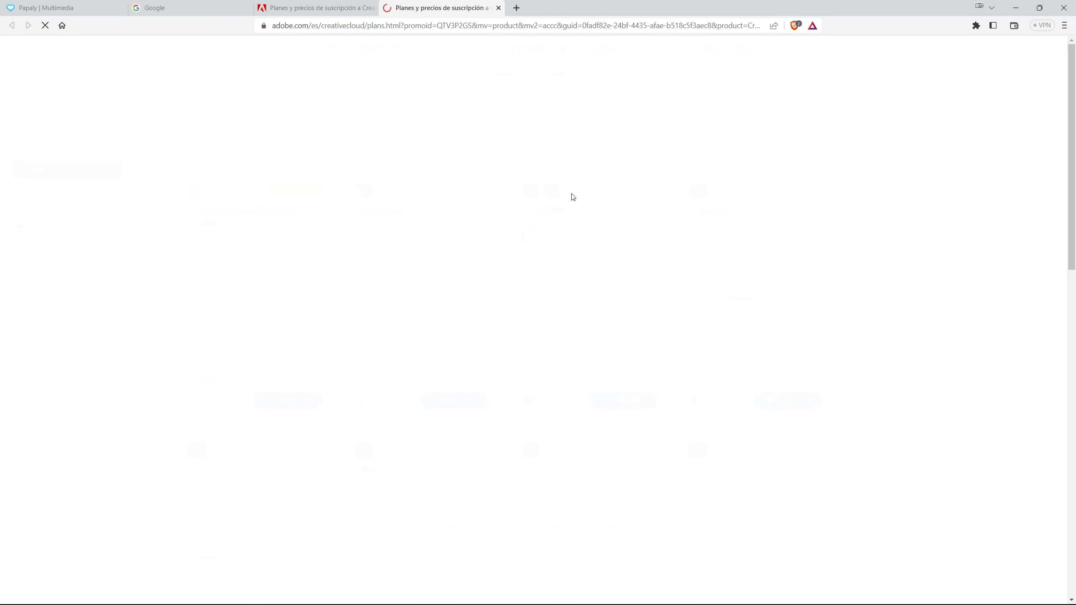
# Close the duplicate 'Planes y precios' tab and minimize the browser
pyautogui.click(372, 8)
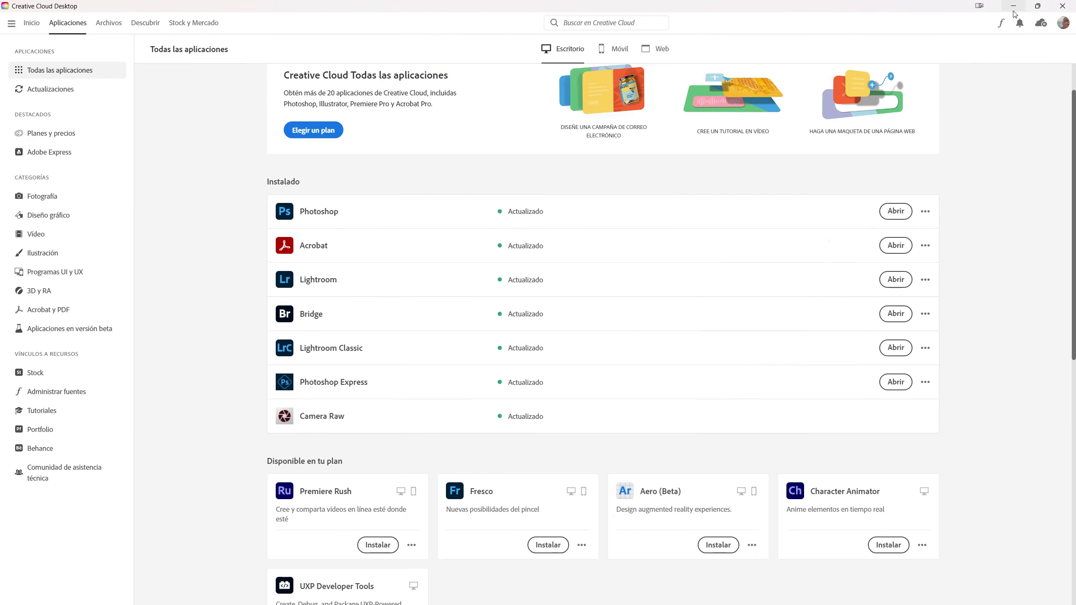
pyautogui.click(1015, 8)
# Launch Photoshop (Beta) from the beta apps section, then minimize Creative Cloud
pyautogui.click(79, 334)
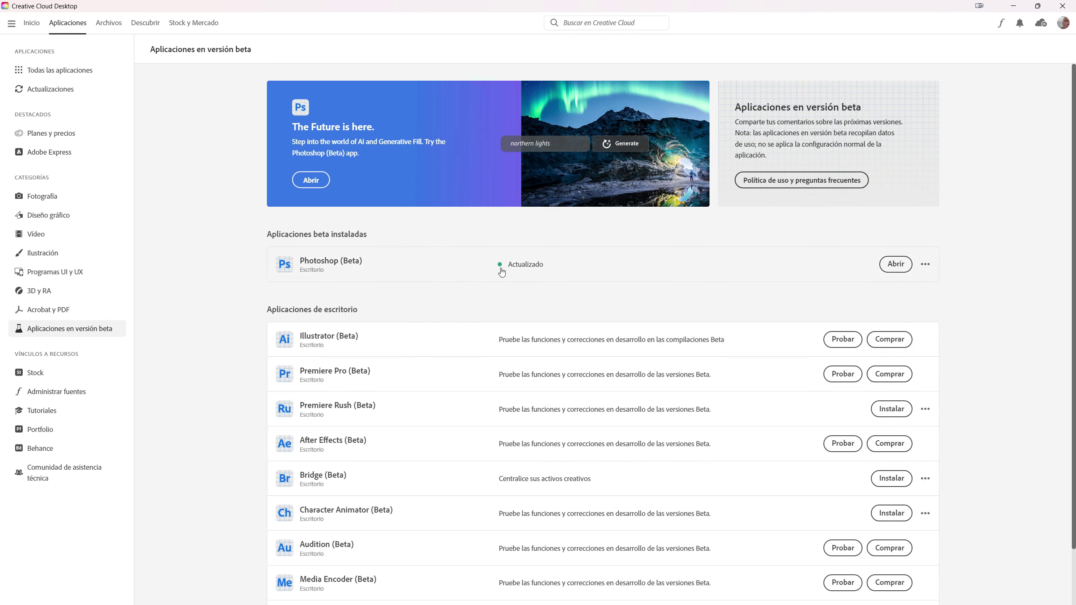
pyautogui.click(895, 264)
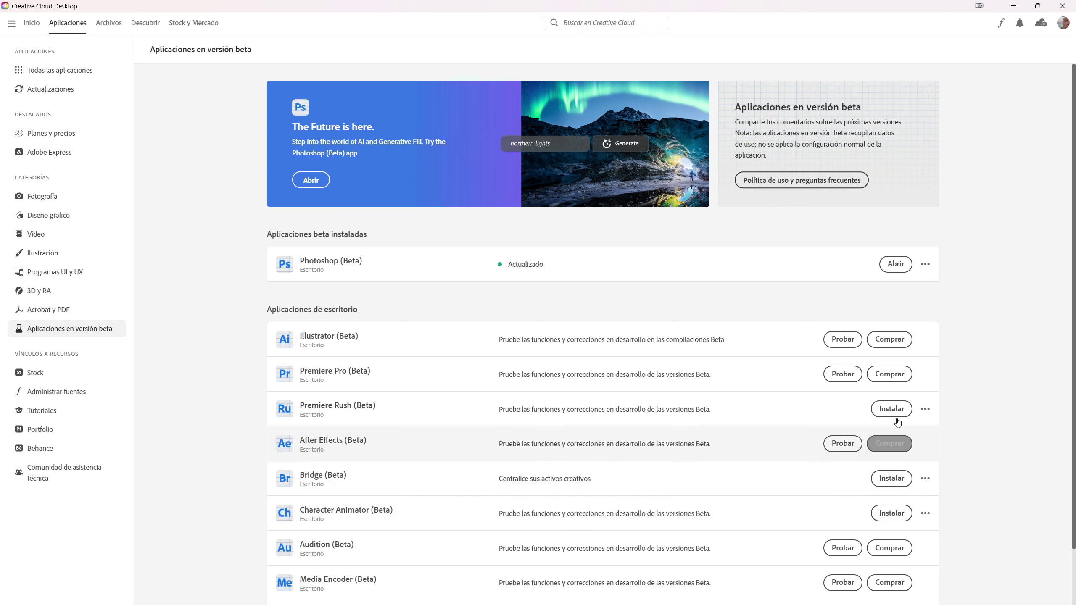
pyautogui.click(1014, 7)
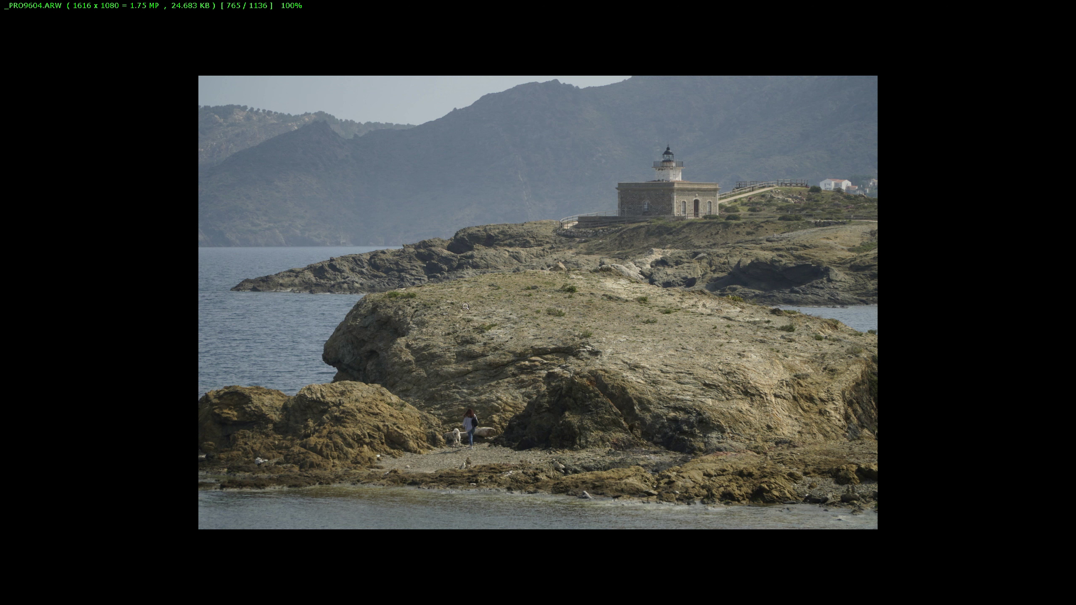
# Send _PRO9604.ARW from IrfanView to Photoshop Beta as the external editor
pyautogui.rightClick(508, 323)
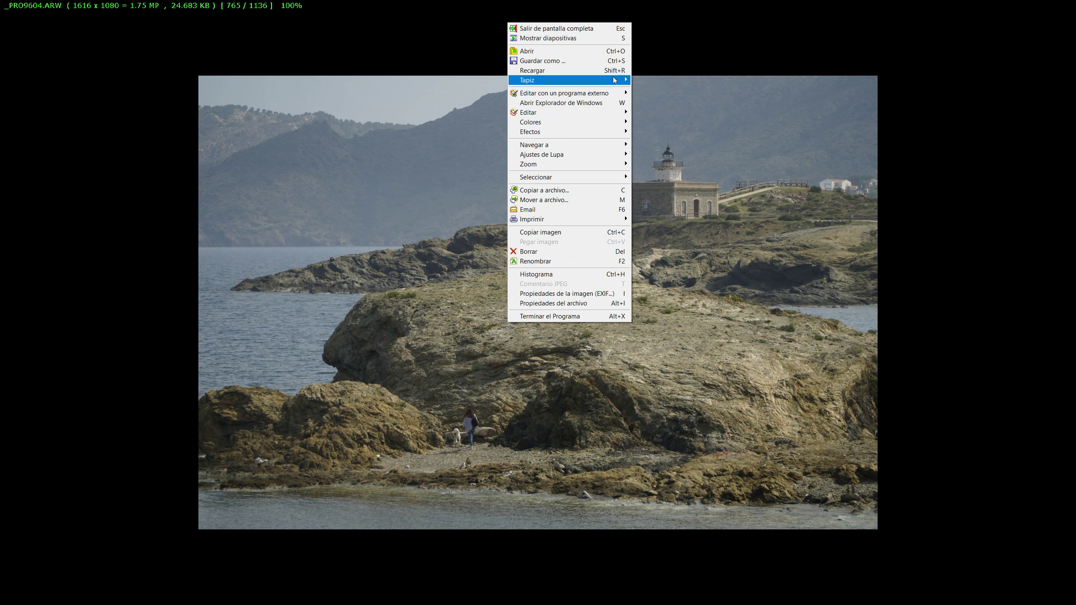
pyautogui.moveTo(563, 92)
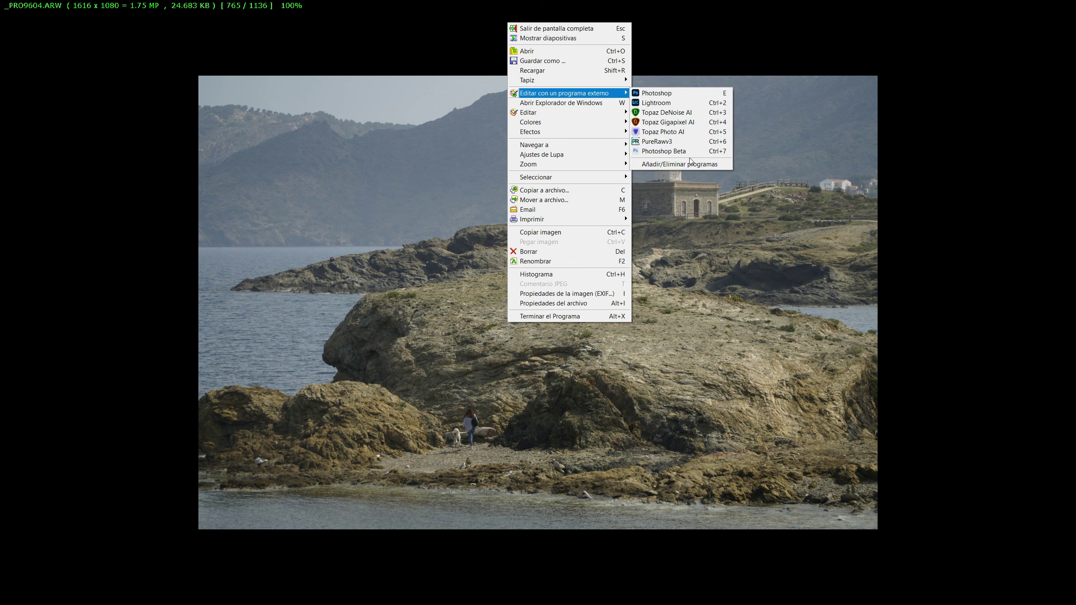
pyautogui.click(661, 151)
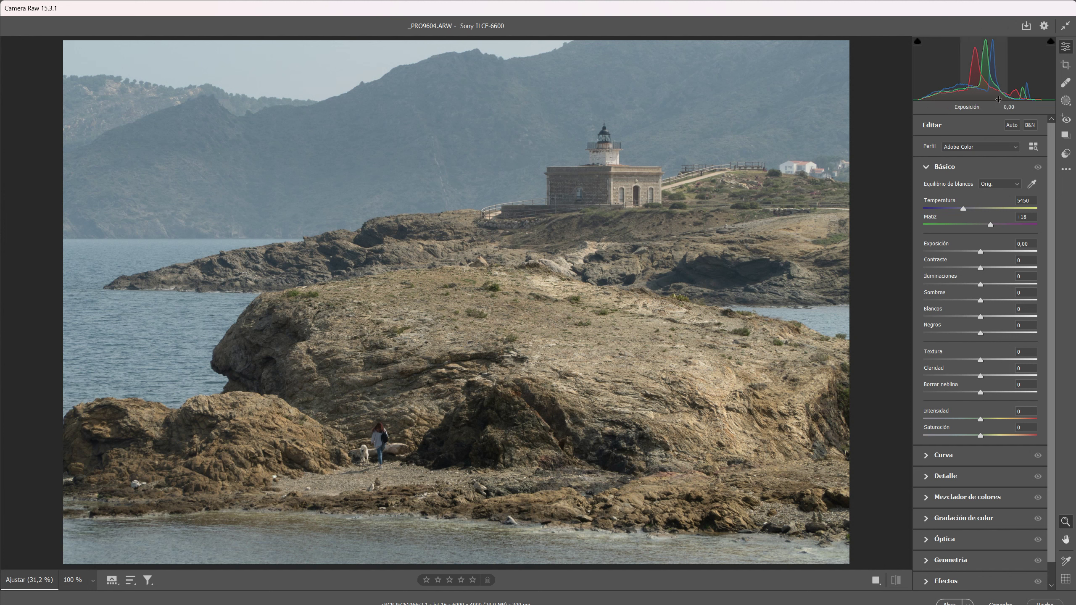
# View the raw photo at 100% and pan around the lighthouse and the rocks beside it
pyautogui.click(526, 316)
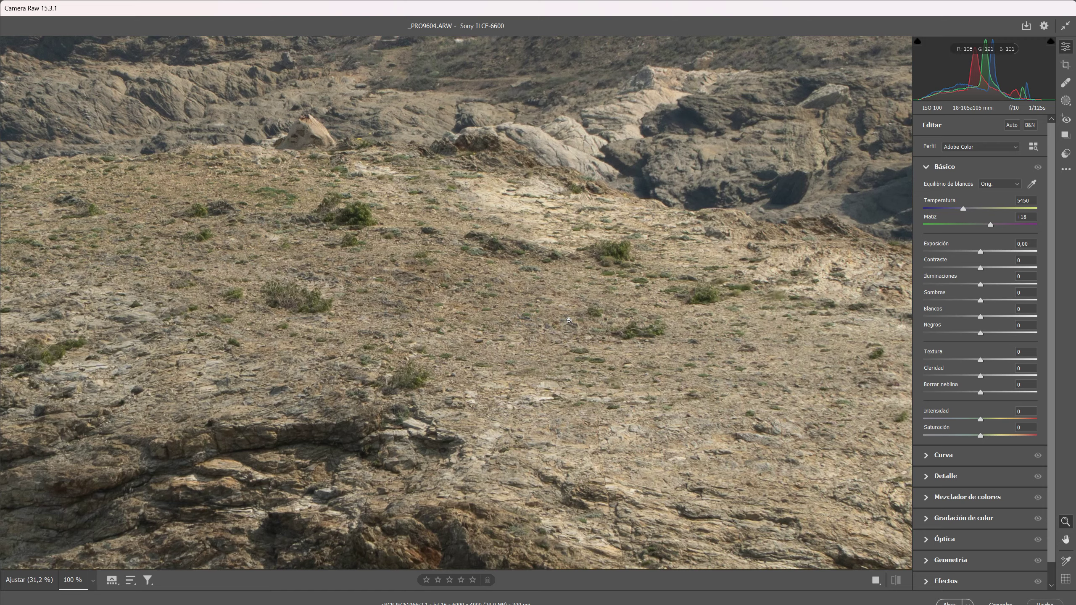
pyautogui.press('h')
pyautogui.moveTo(569, 321)
pyautogui.mouseDown()
pyautogui.moveTo(571, 390)
pyautogui.moveTo(592, 466)
pyautogui.mouseUp()
pyautogui.moveTo(728, 405); pyautogui.dragTo(651, 412)
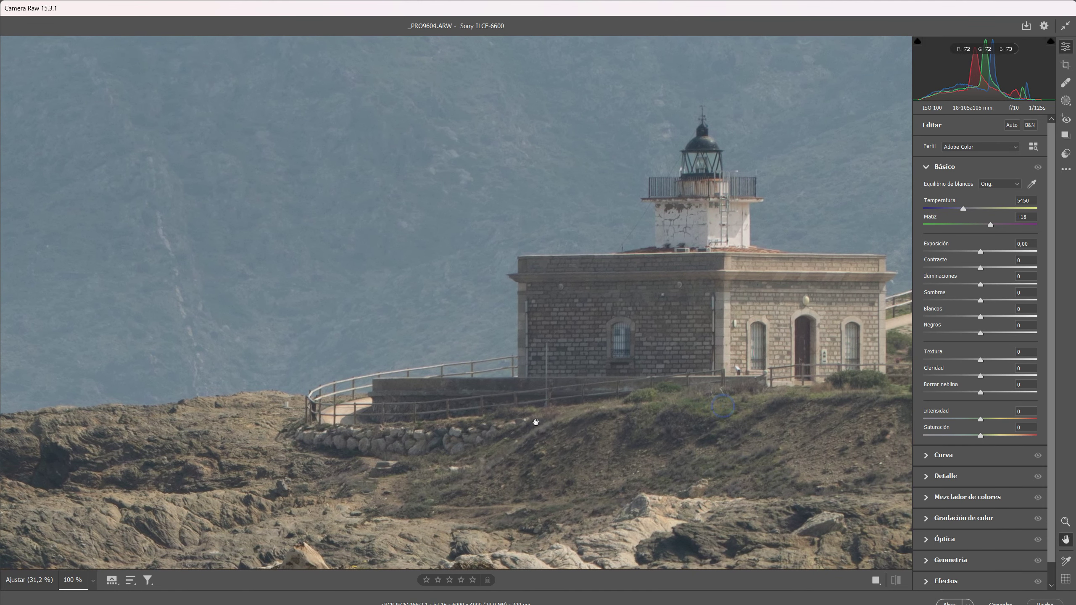
pyautogui.moveTo(535, 421); pyautogui.dragTo(389, 380)
pyautogui.moveTo(648, 407); pyautogui.dragTo(577, 382)
pyautogui.moveTo(754, 424)
pyautogui.mouseDown()
pyautogui.moveTo(600, 381)
pyautogui.moveTo(707, 297)
pyautogui.mouseUp()
# Pan over the rocky slope, woman and dog, and cliff, then fit the photo back
pyautogui.moveTo(466, 424); pyautogui.dragTo(521, 356)
pyautogui.moveTo(402, 424); pyautogui.dragTo(455, 358)
pyautogui.moveTo(299, 400); pyautogui.dragTo(441, 243)
pyautogui.moveTo(381, 423)
pyautogui.mouseDown()
pyautogui.moveTo(720, 377)
pyautogui.moveTo(722, 121)
pyautogui.moveTo(720, 208)
pyautogui.mouseUp()
pyautogui.moveTo(678, 140)
pyautogui.mouseDown()
pyautogui.moveTo(640, 320)
pyautogui.moveTo(651, 335)
pyautogui.mouseUp()
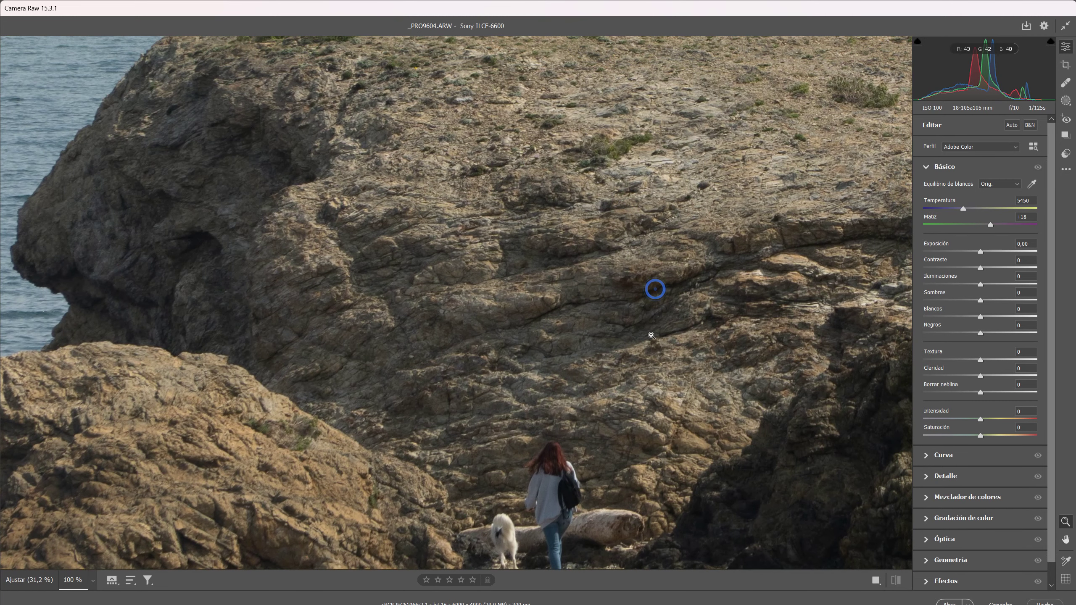
pyautogui.click(679, 262)
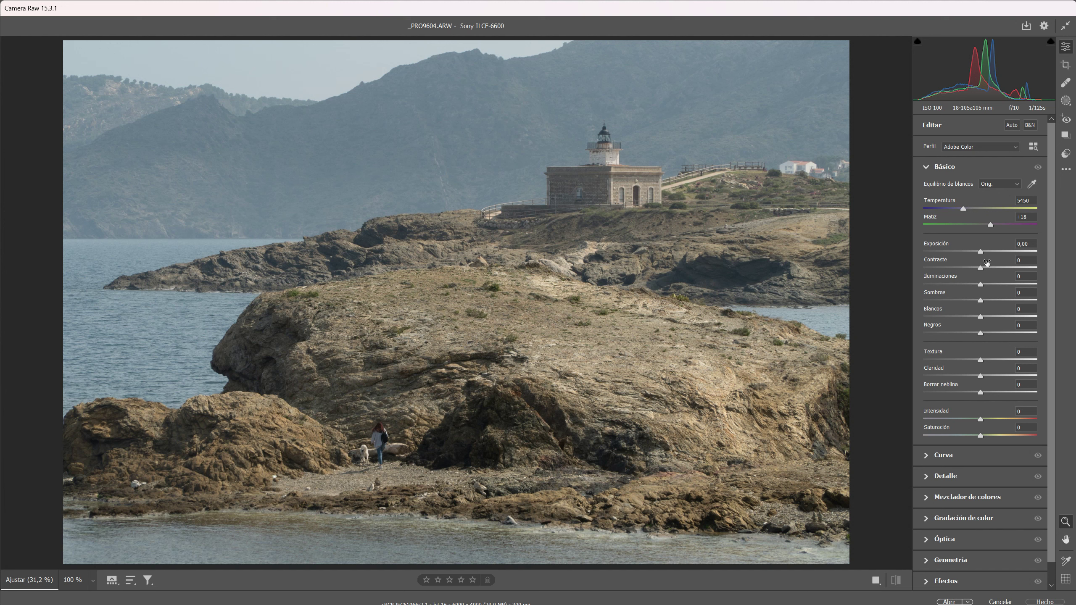
# In Camera Raw set highlights -55, texture +12, clarity +11, dehaze +10, vibrance +3, saturation +7, temperature 5800
pyautogui.moveTo(980, 284); pyautogui.dragTo(949, 284)
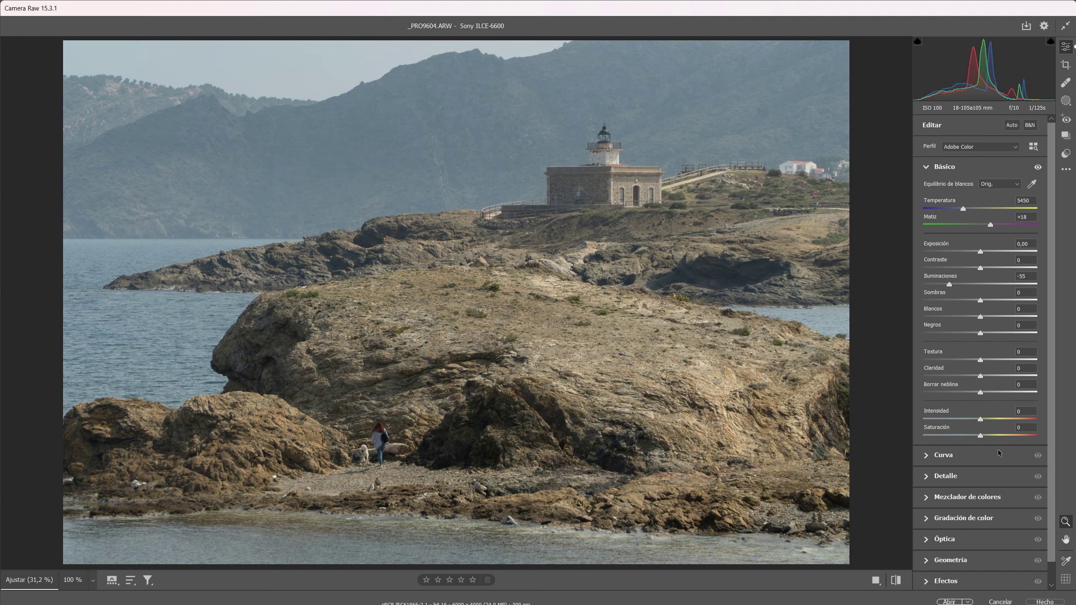
pyautogui.moveTo(980, 359)
pyautogui.mouseDown()
pyautogui.moveTo(1005, 364)
pyautogui.moveTo(989, 361)
pyautogui.moveTo(987, 399)
pyautogui.mouseUp()
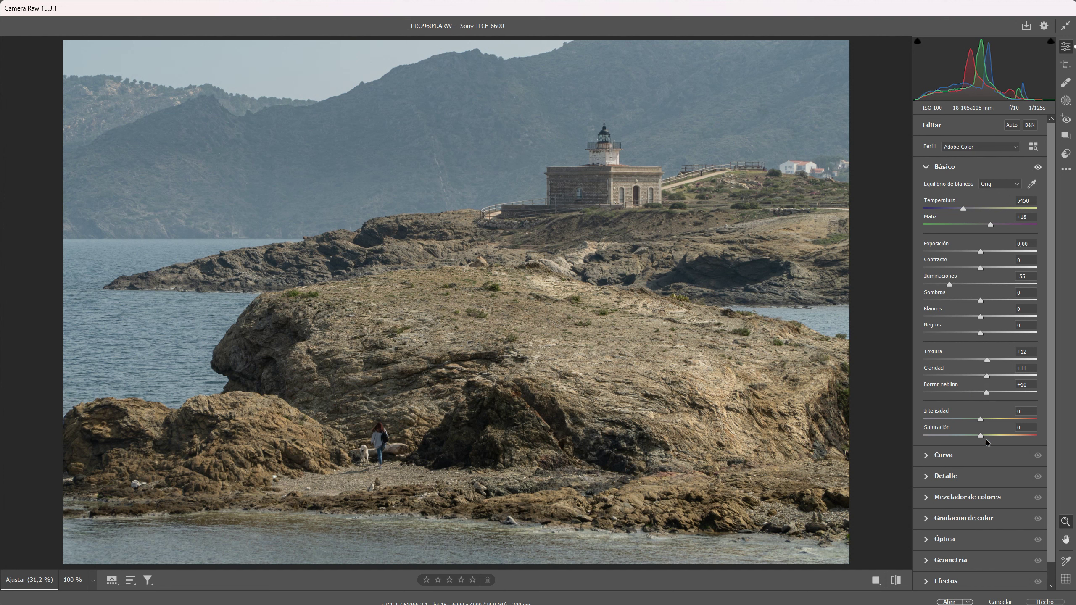
pyautogui.moveTo(983, 436); pyautogui.dragTo(986, 438)
pyautogui.moveTo(981, 420); pyautogui.dragTo(984, 420)
pyautogui.moveTo(964, 208); pyautogui.dragTo(967, 209)
pyautogui.moveTo(968, 210); pyautogui.dragTo(969, 210)
pyautogui.click(967, 210)
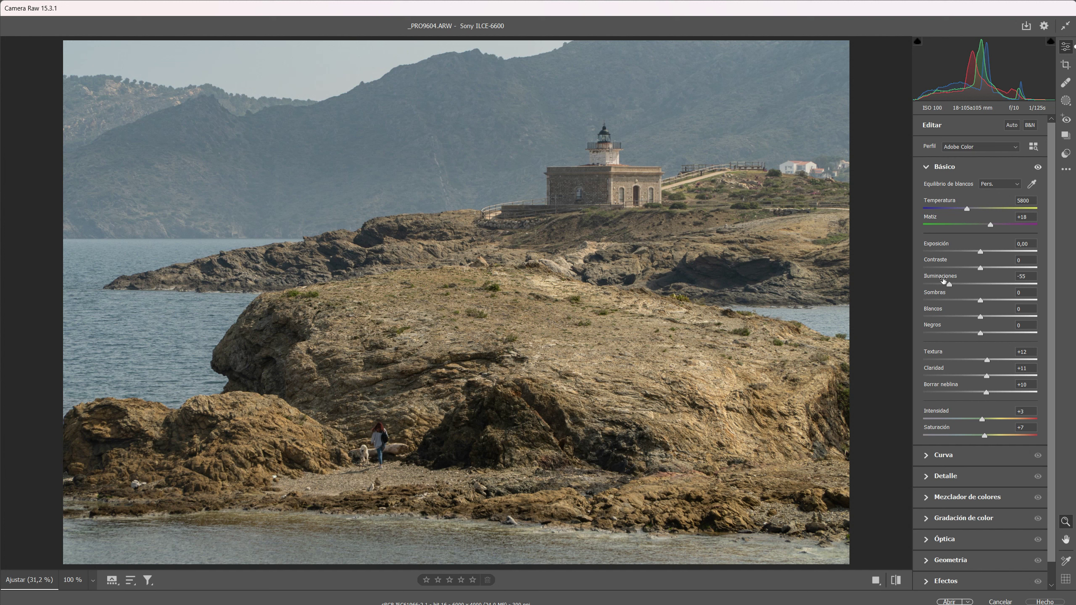
pyautogui.click(1066, 26)
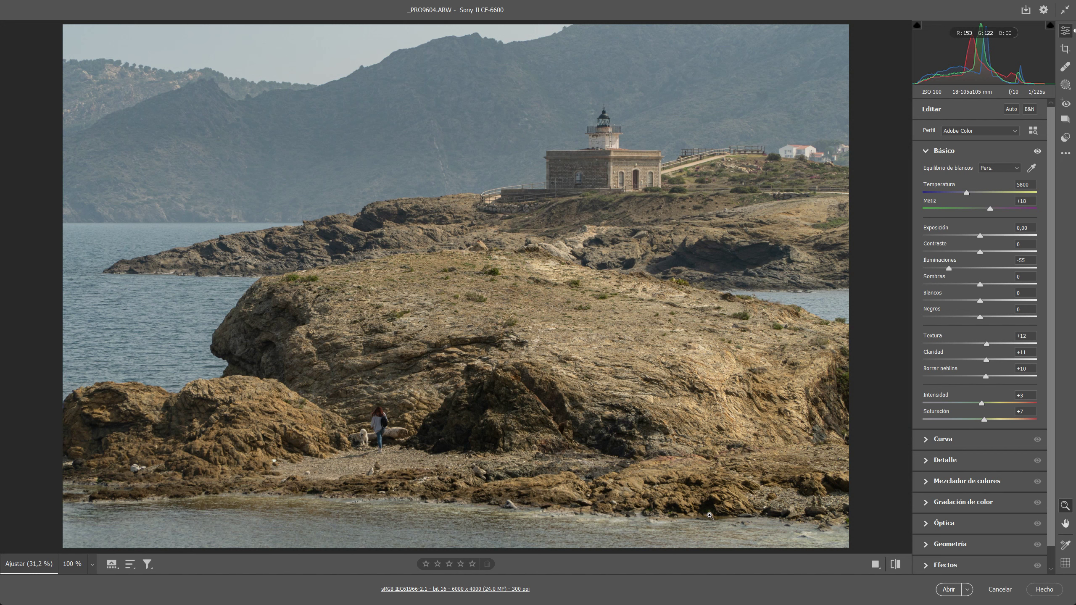
# Send the edited photo to Photoshop and move the profile mismatch prompt, keeping the embedded profile
pyautogui.click(945, 594)
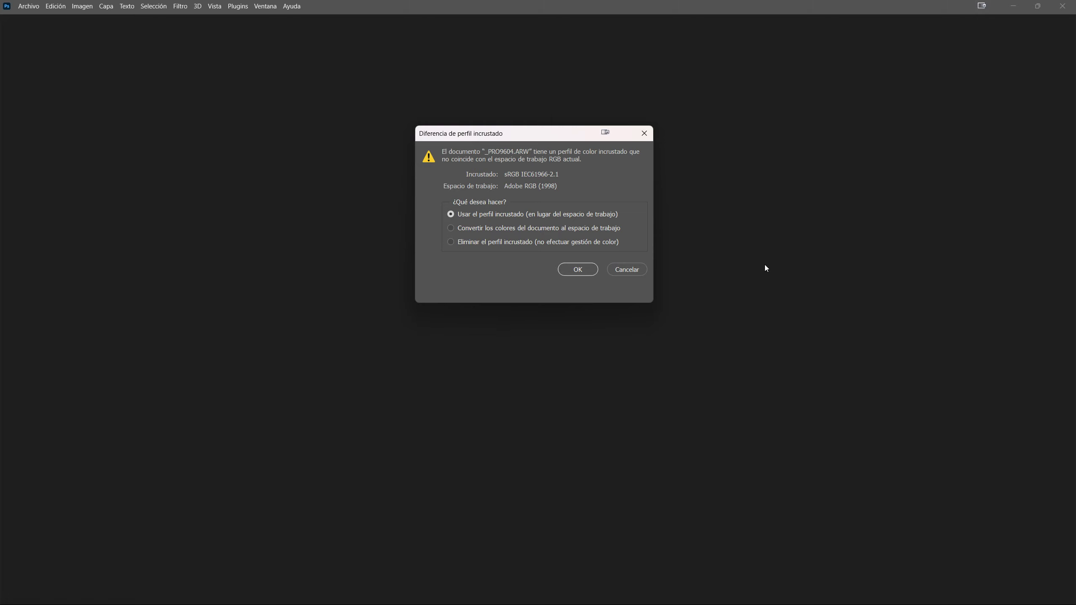
pyautogui.moveTo(493, 145); pyautogui.dragTo(409, 155)
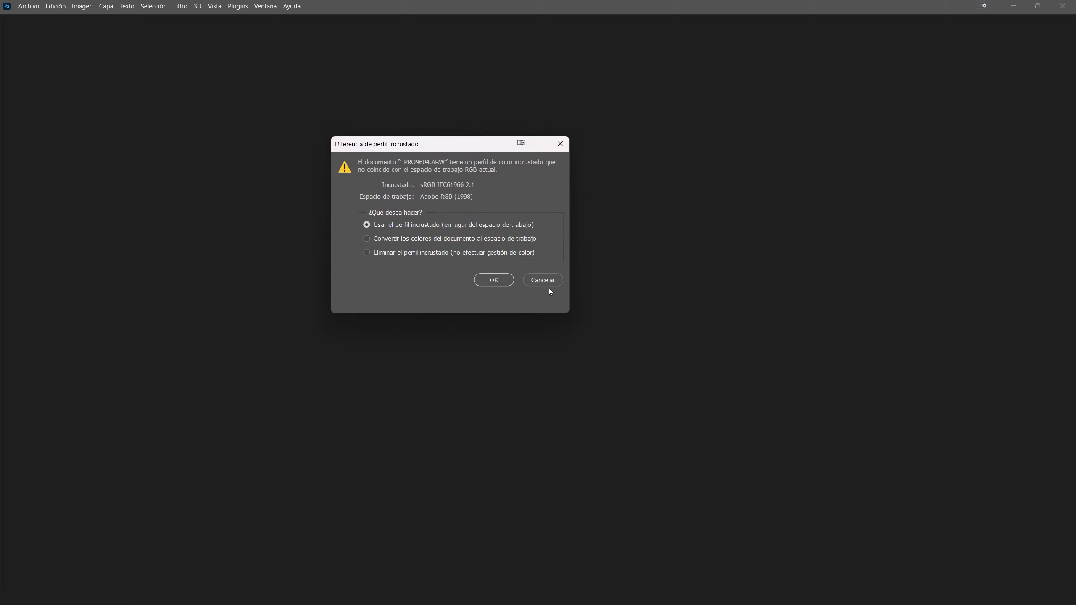
pyautogui.moveTo(424, 148); pyautogui.dragTo(468, 187)
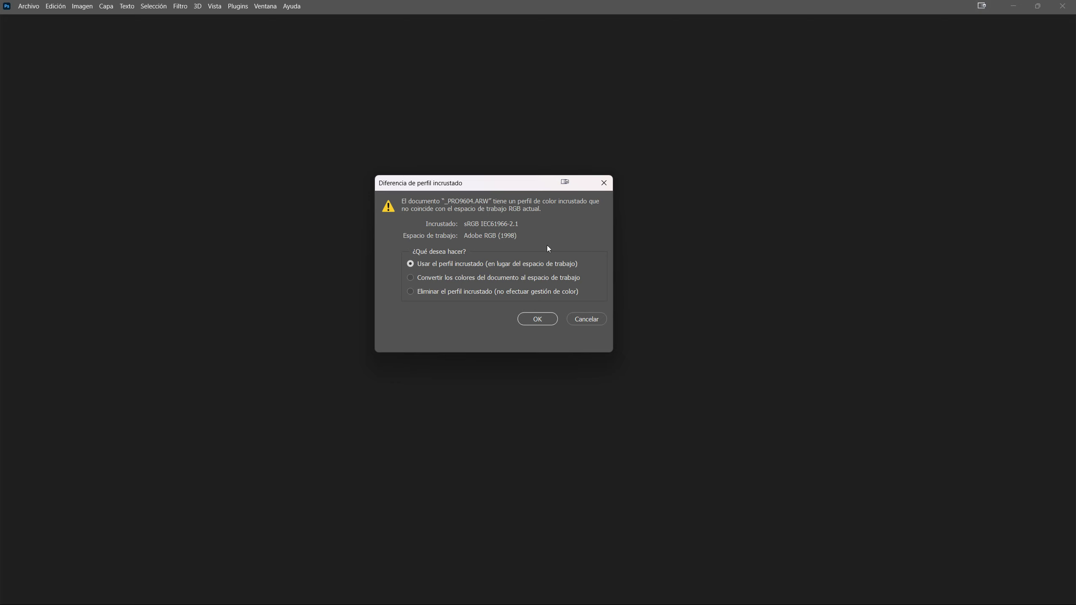
# Open the photo with its embedded profile and dock the Nik palette as icons beside TK8 panels
pyautogui.click(538, 321)
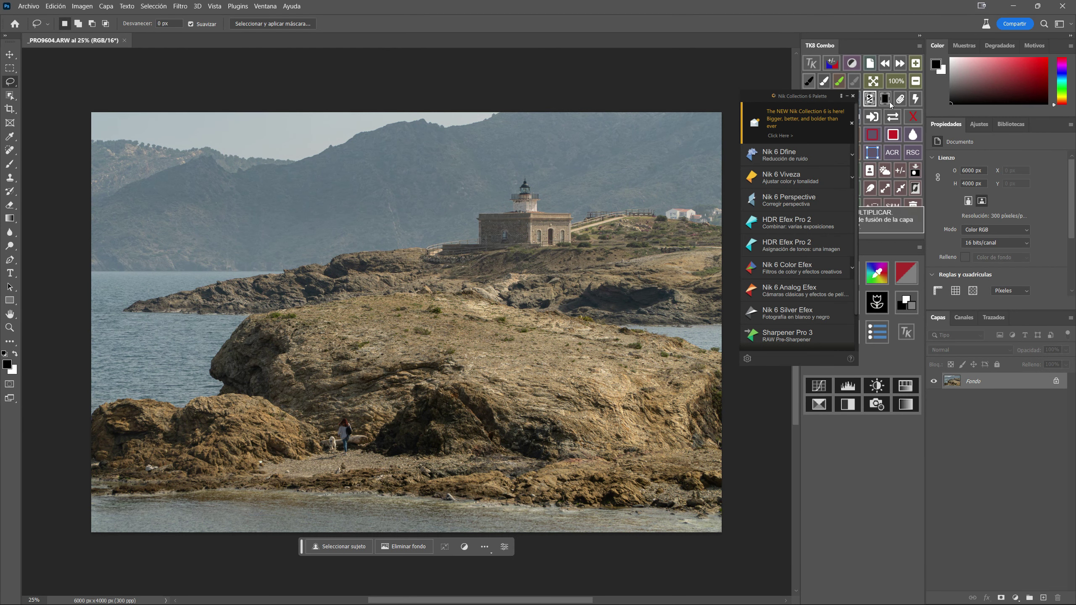
pyautogui.moveTo(828, 94)
pyautogui.mouseDown()
pyautogui.moveTo(576, 130)
pyautogui.moveTo(580, 151)
pyautogui.mouseUp()
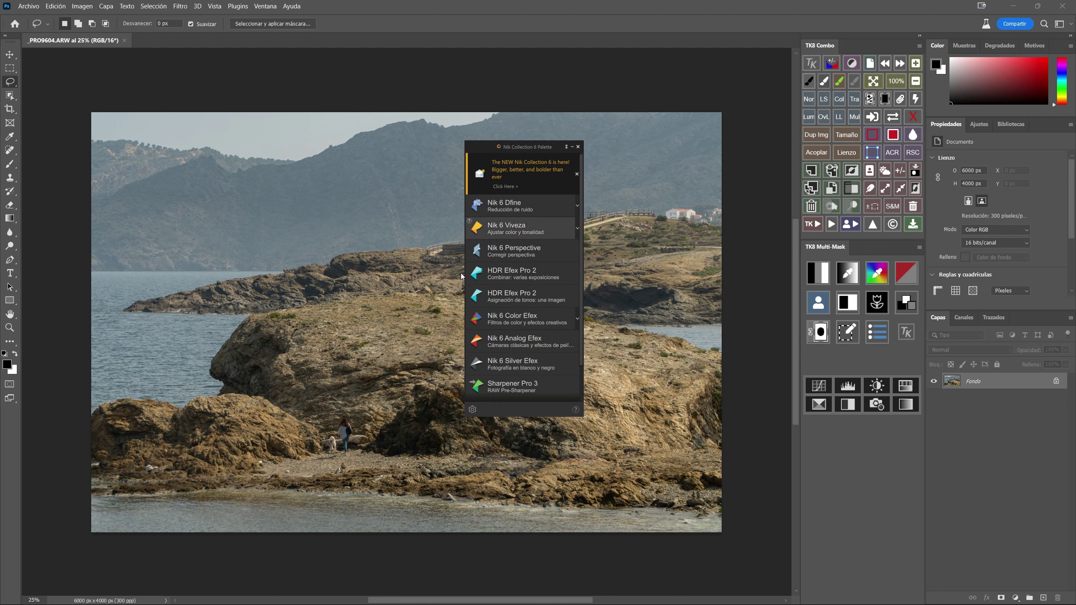
pyautogui.click(567, 148)
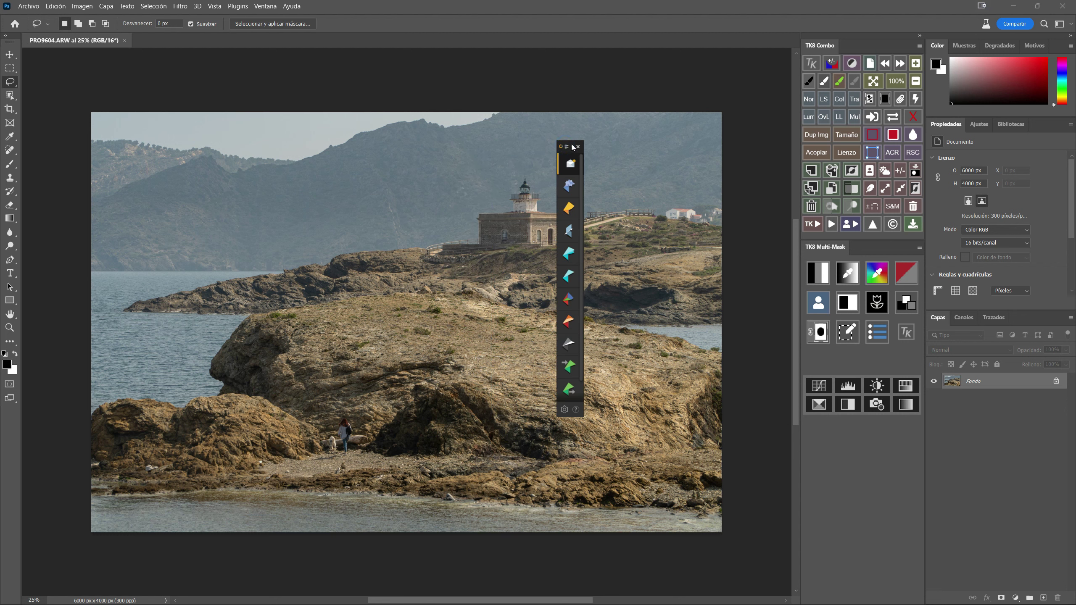
pyautogui.moveTo(571, 147); pyautogui.dragTo(771, 79)
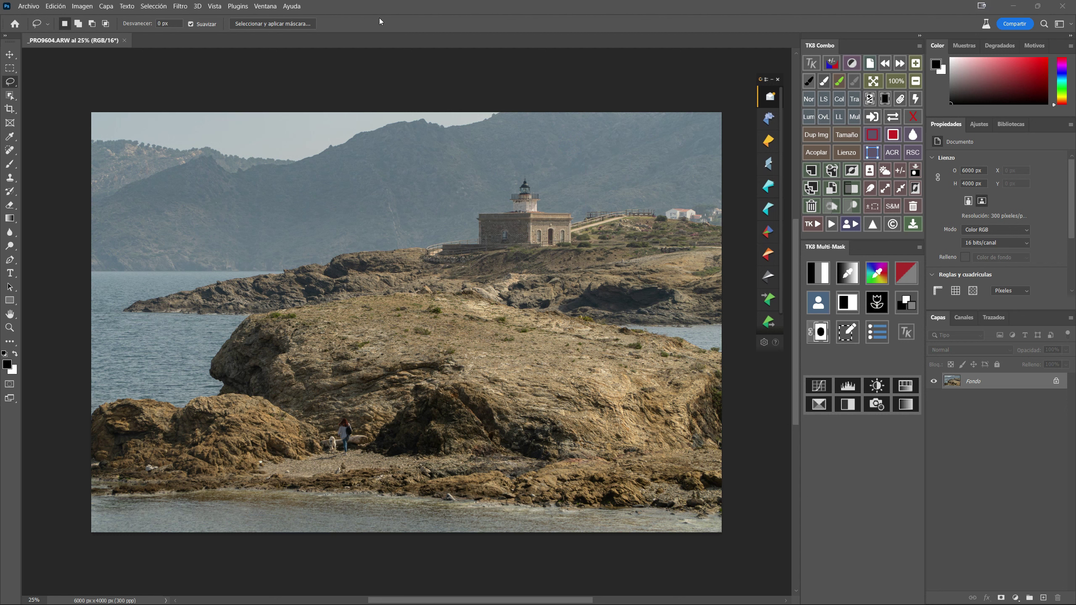
pyautogui.click(237, 9)
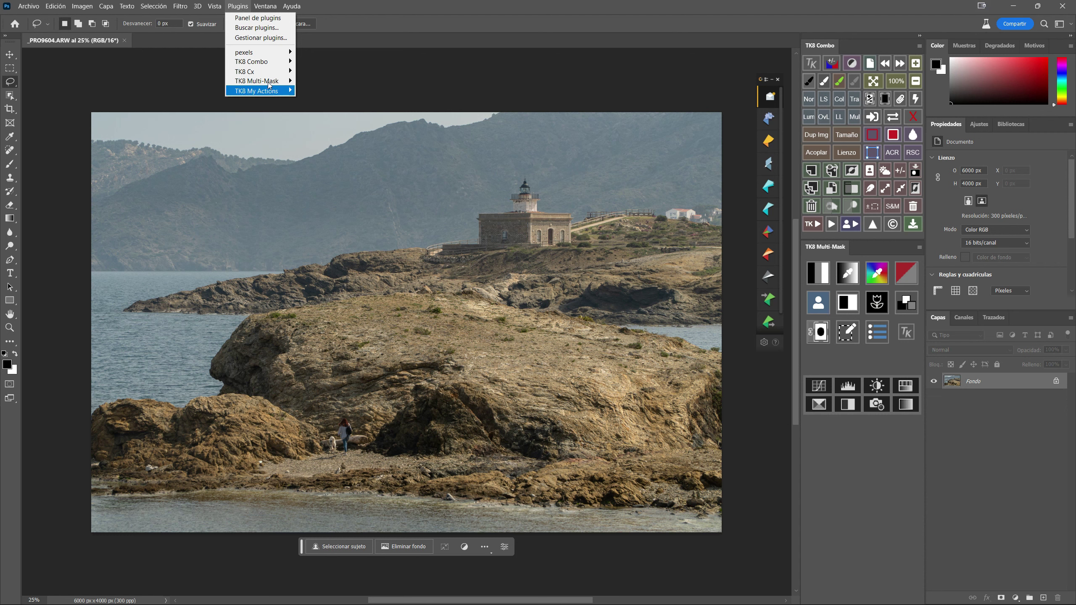
pyautogui.moveTo(257, 91)
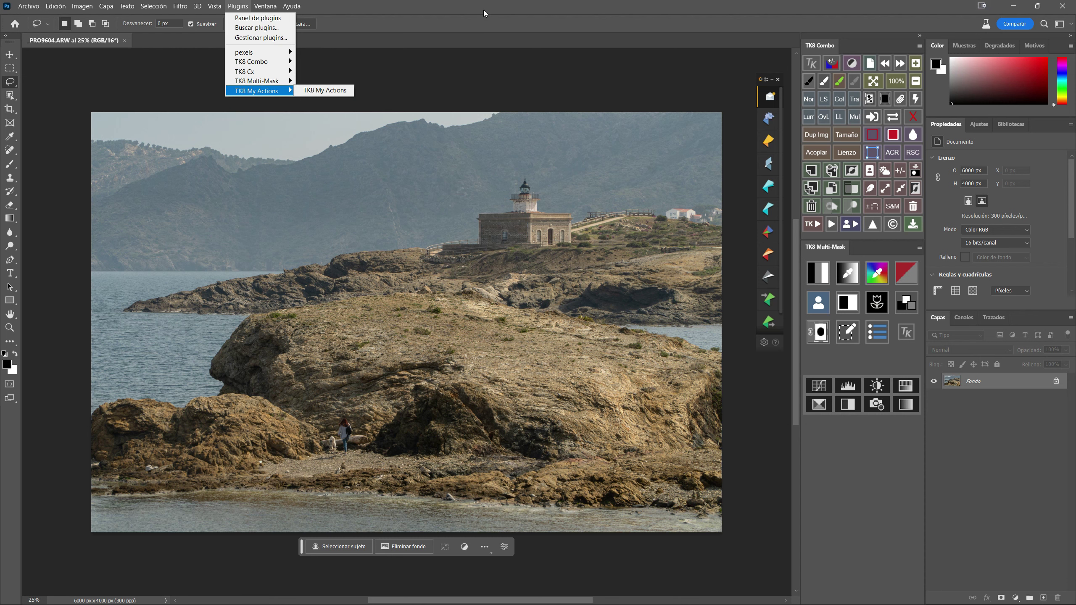
pyautogui.click(271, 38)
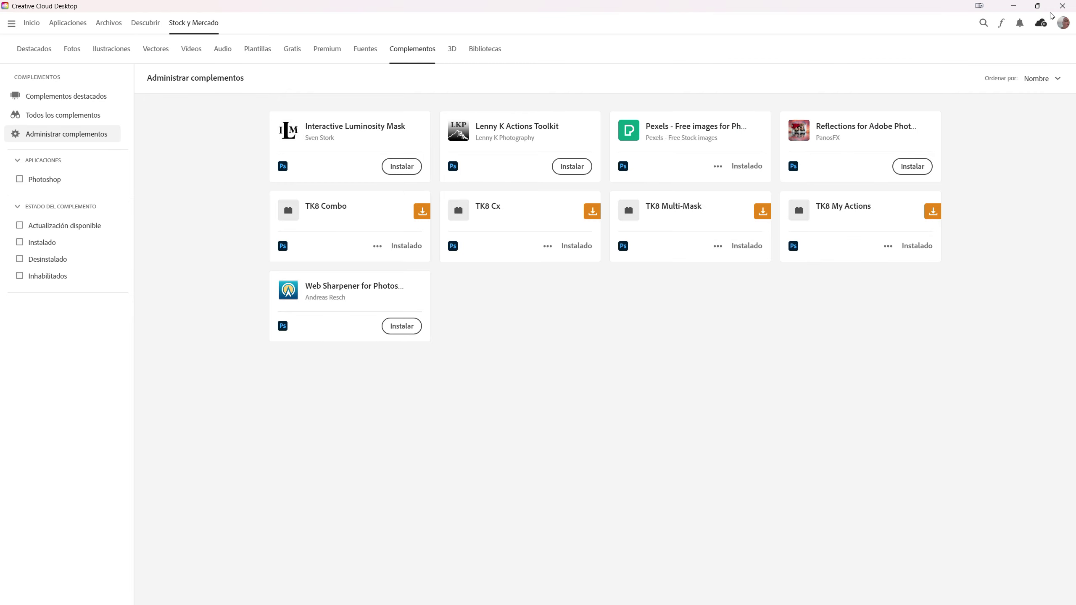
pyautogui.click(1062, 6)
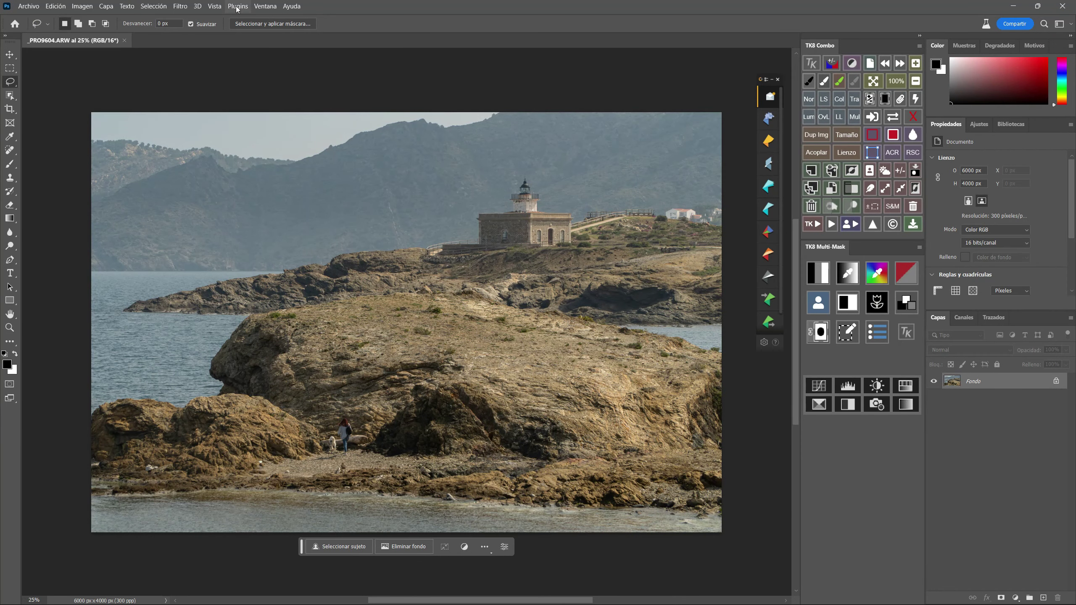
pyautogui.click(237, 8)
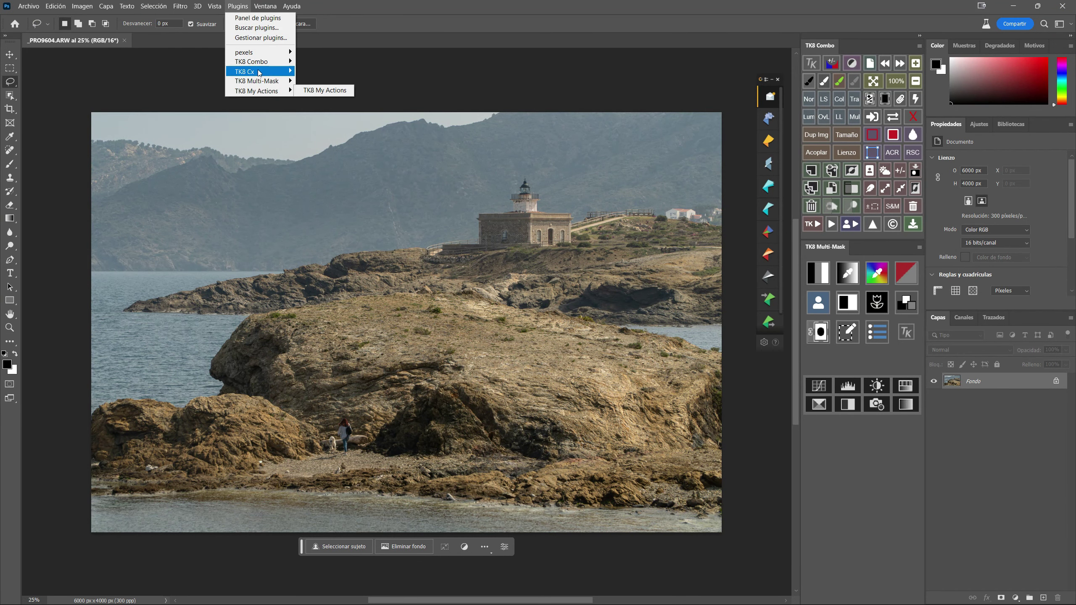
pyautogui.moveTo(252, 52)
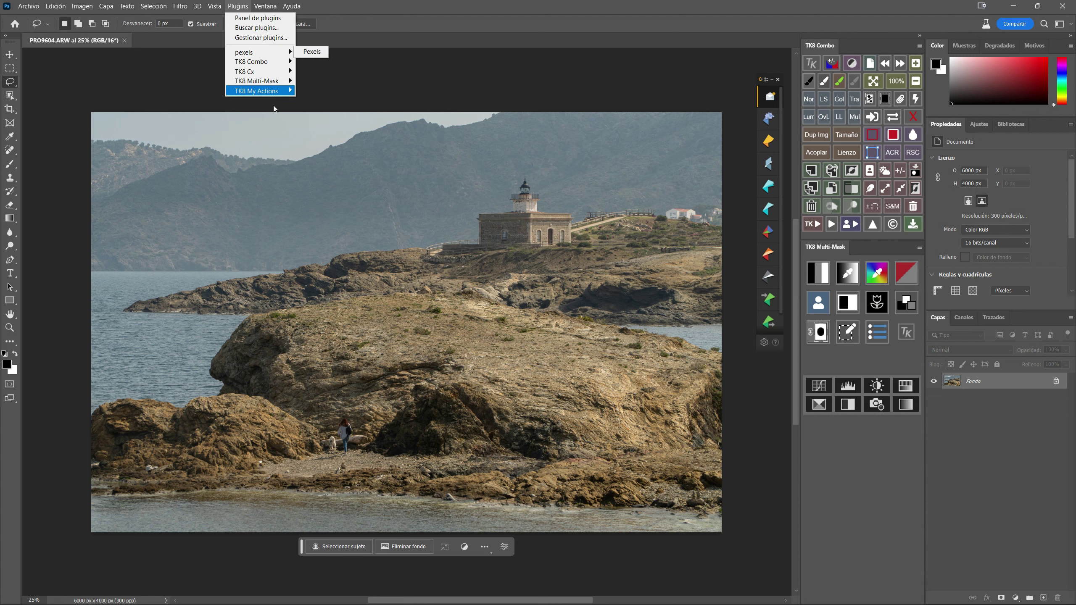
pyautogui.click(708, 524)
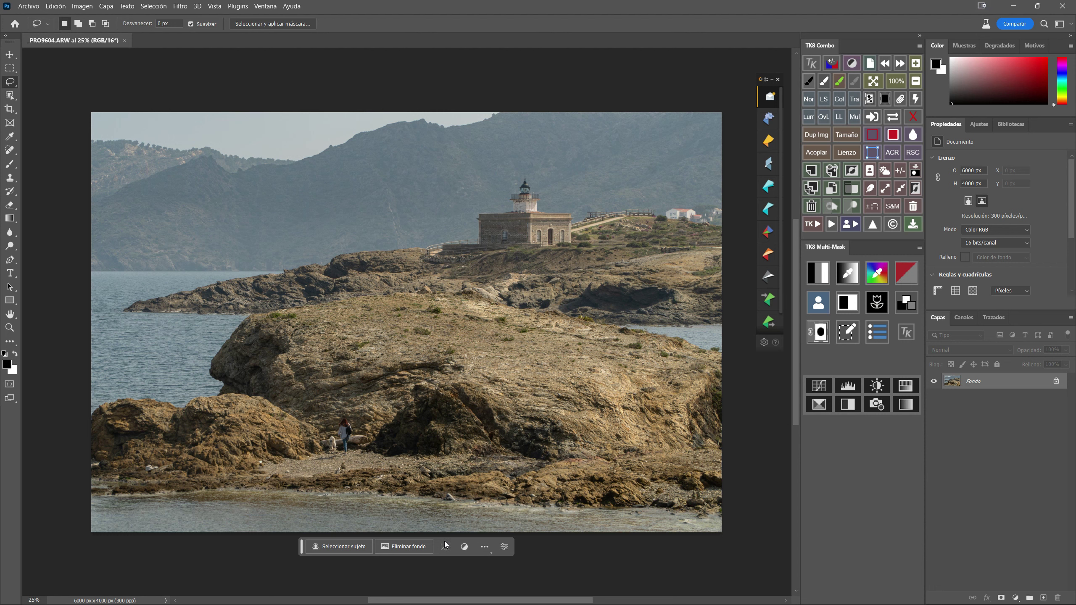
pyautogui.click(29, 6)
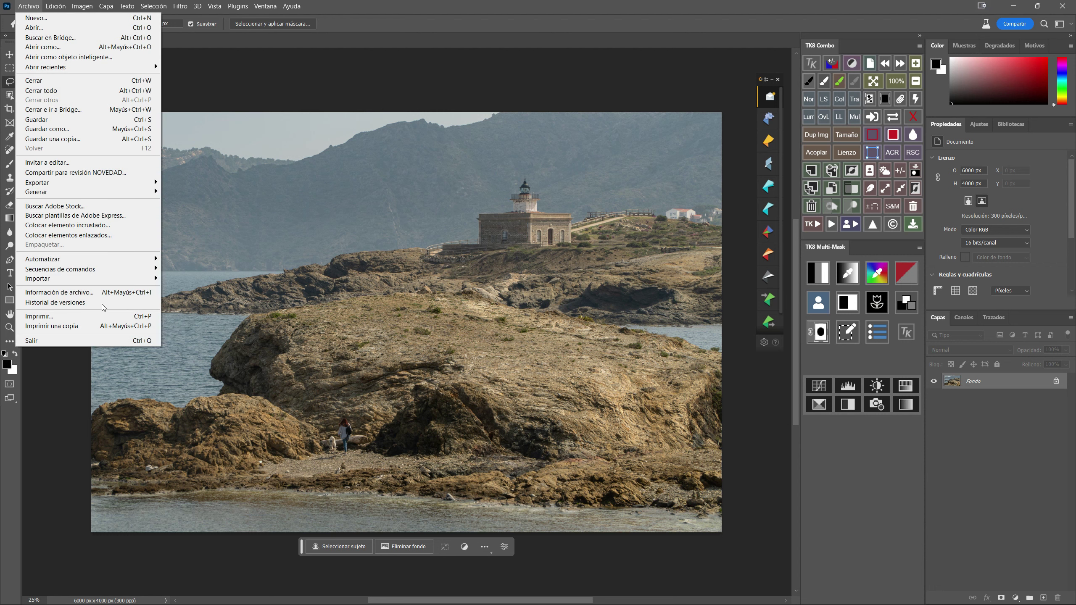
pyautogui.click(296, 7)
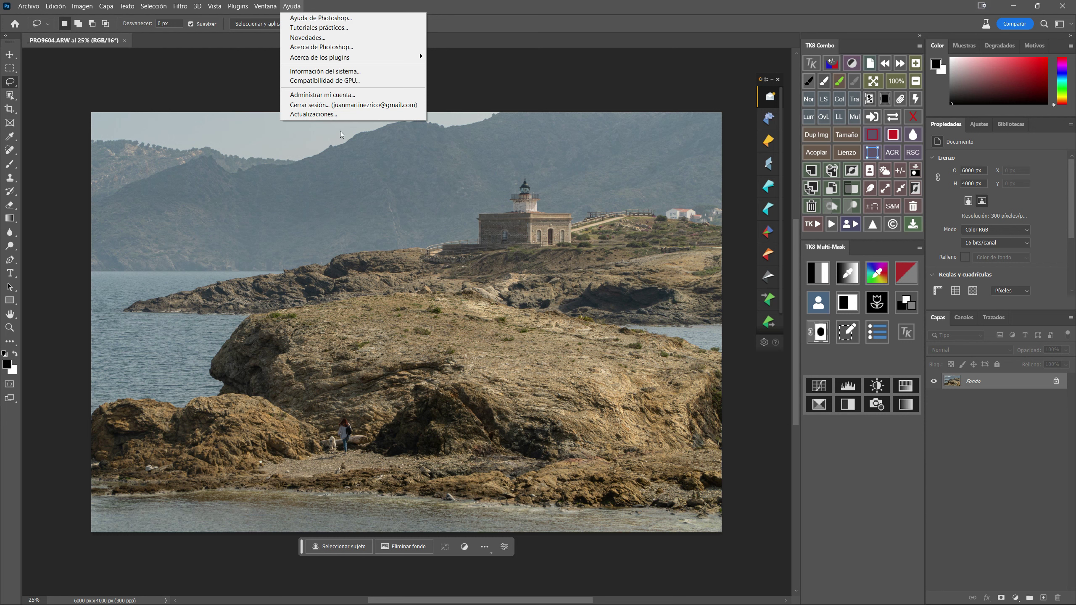
pyautogui.moveTo(319, 57)
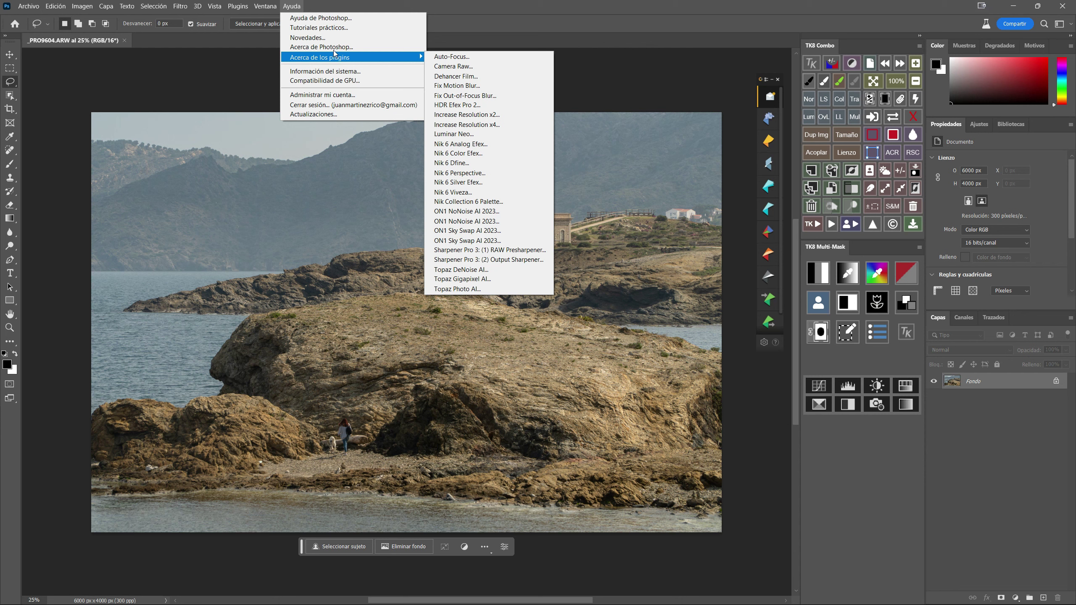
pyautogui.click(330, 47)
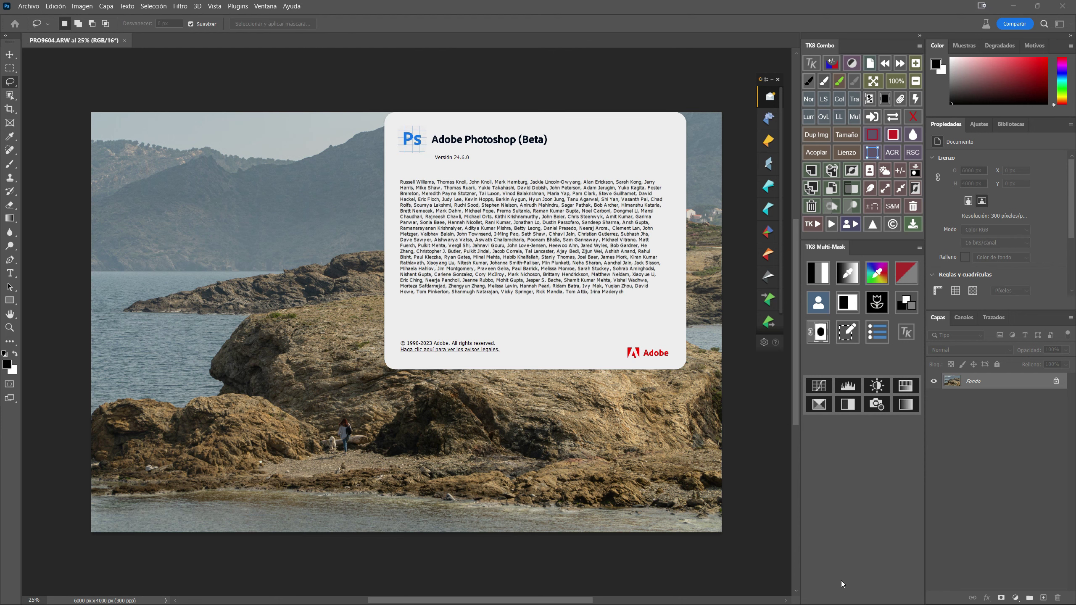
pyautogui.click(843, 568)
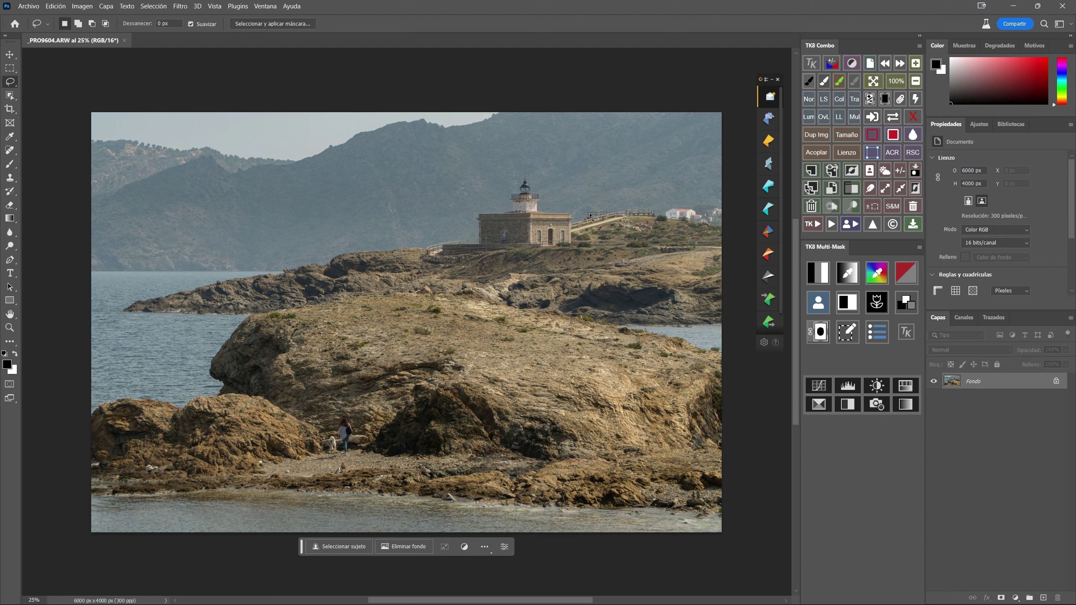
pyautogui.click(1056, 382)
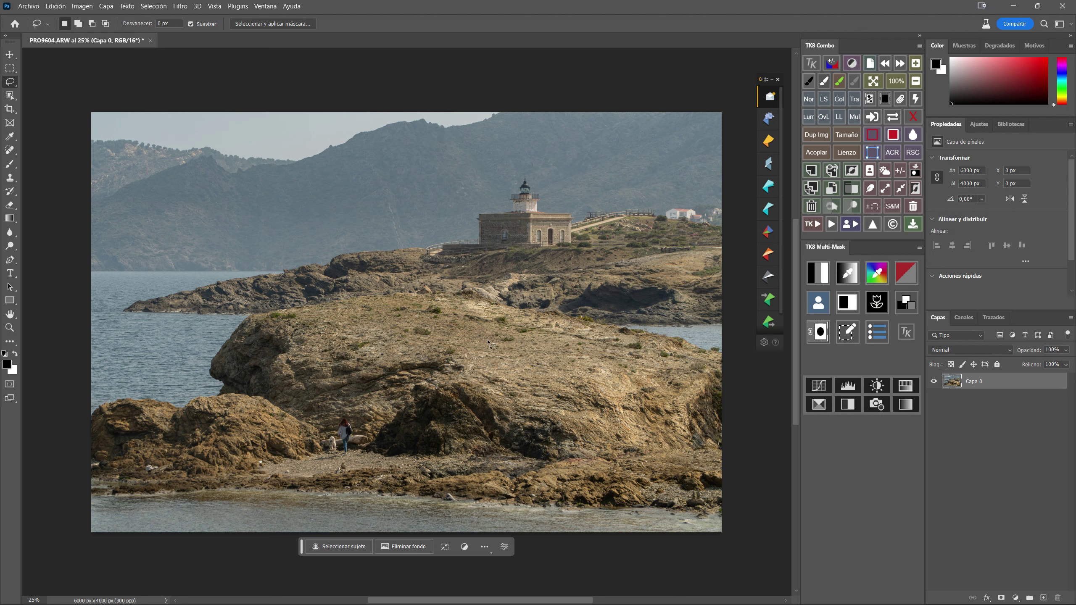
# With the Crop tool, start extending the canvas downward below the photo
pyautogui.press('c')
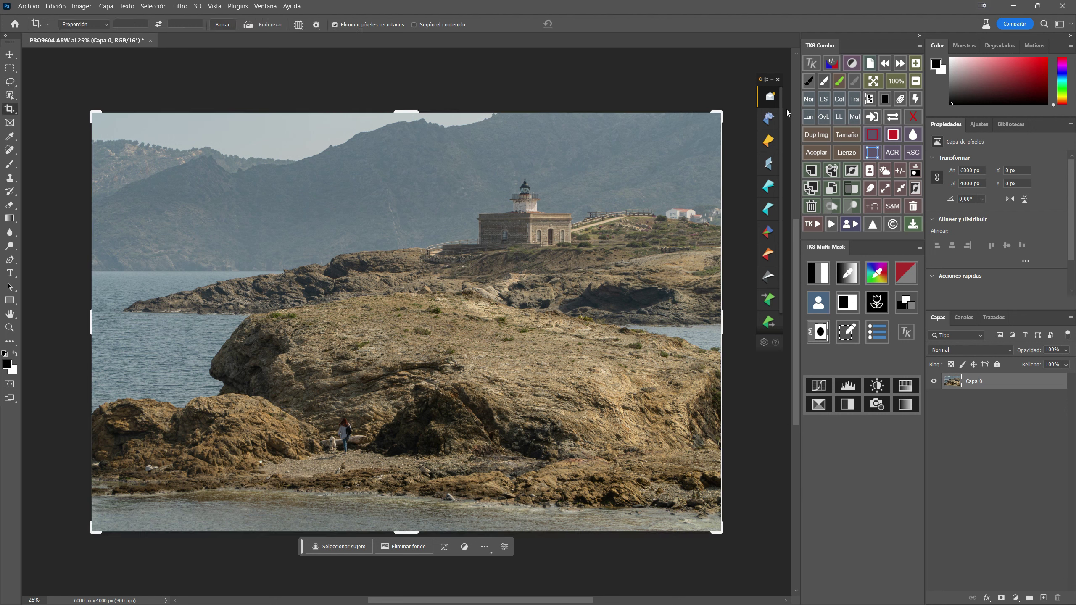
pyautogui.click(774, 79)
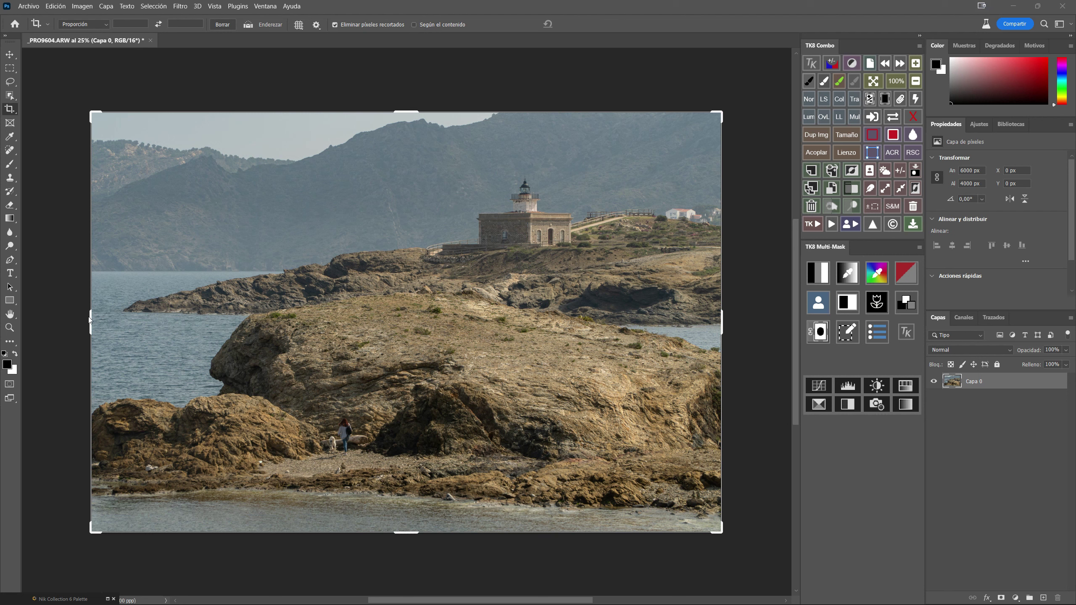
pyautogui.click(406, 533)
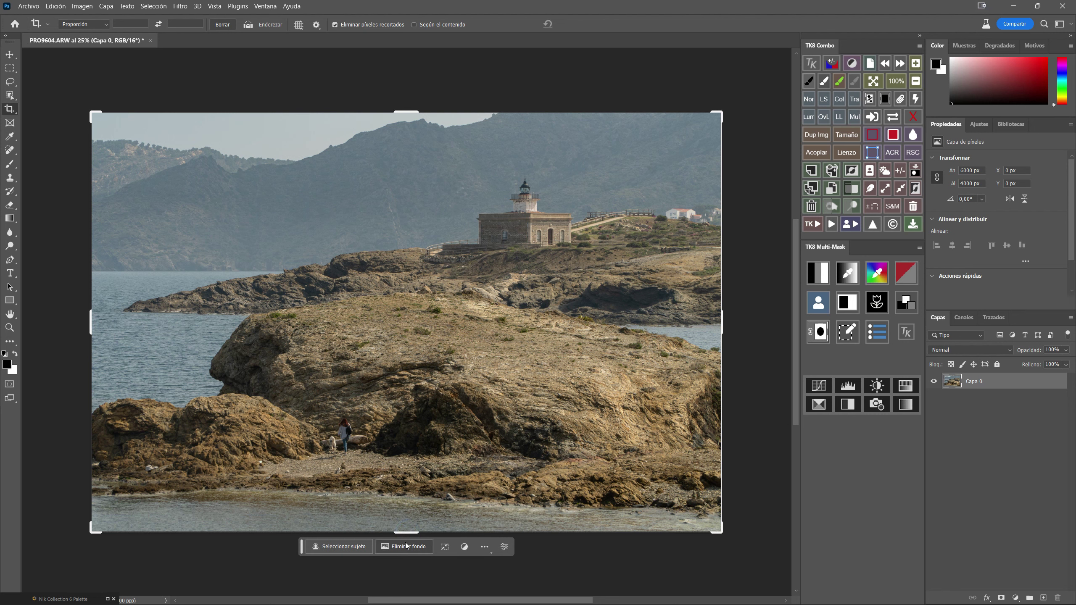
pyautogui.moveTo(407, 541); pyautogui.dragTo(410, 561)
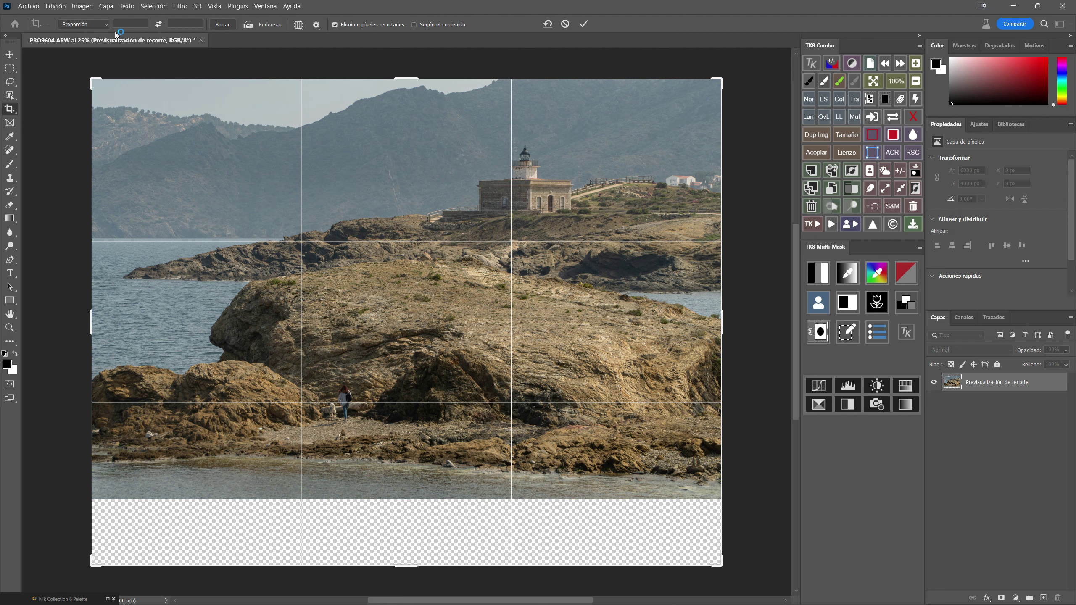
# Set a 5:4 landscape crop ratio, extend the frame below the photo, and commit the crop
pyautogui.click(106, 24)
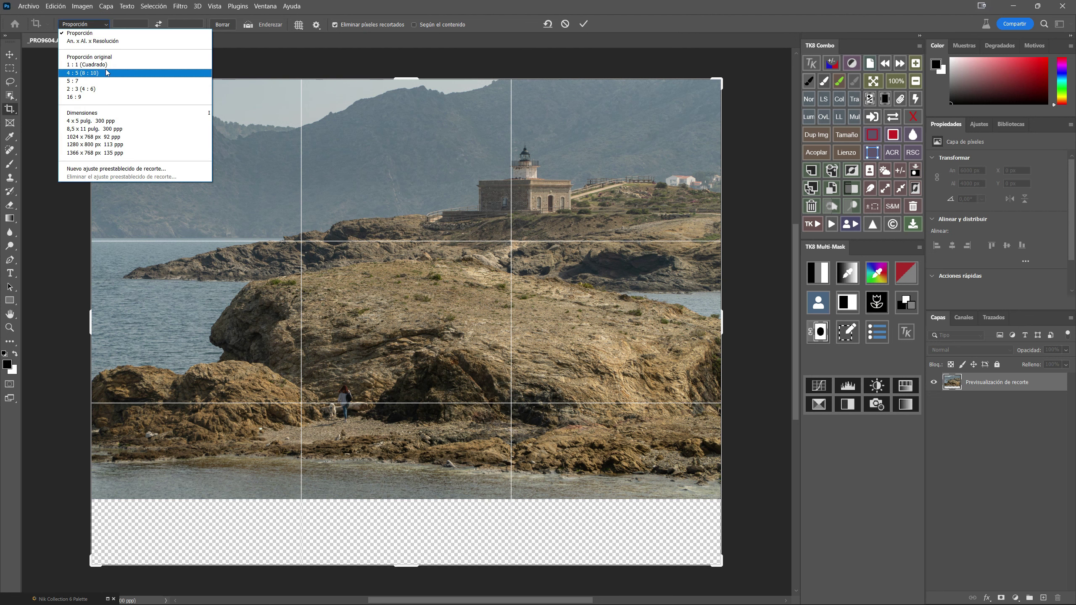
pyautogui.click(83, 72)
pyautogui.click(159, 26)
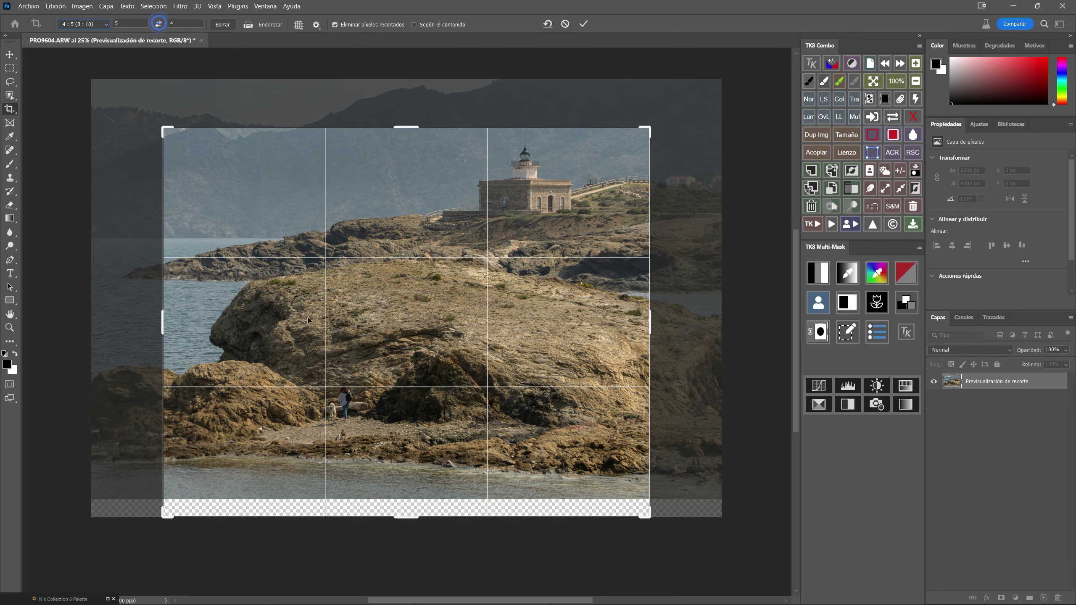
pyautogui.moveTo(394, 334)
pyautogui.mouseDown()
pyautogui.moveTo(422, 342)
pyautogui.moveTo(450, 371)
pyautogui.mouseUp()
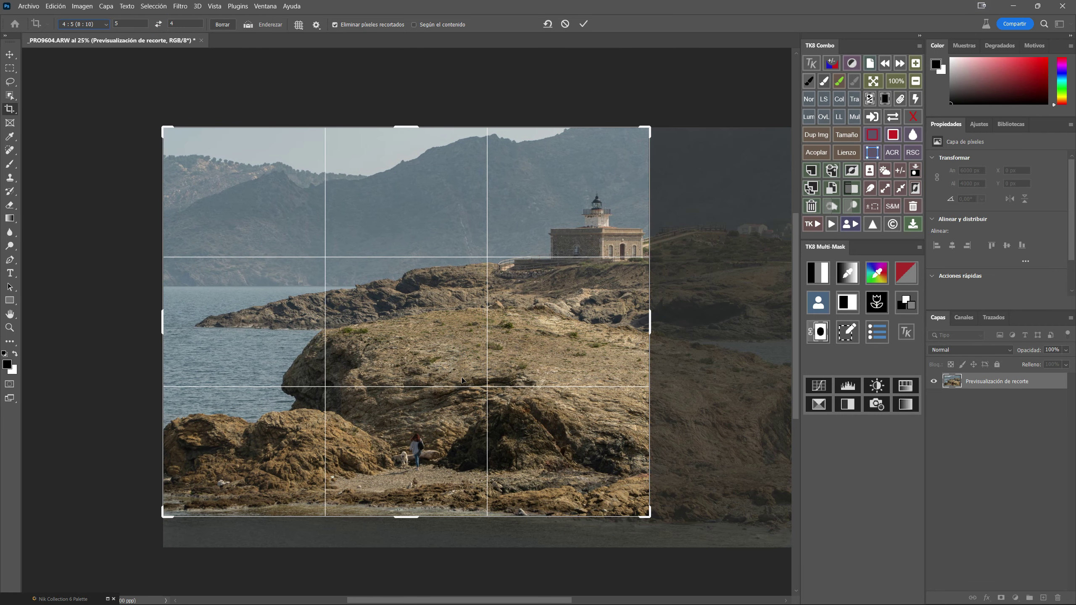
pyautogui.moveTo(654, 524); pyautogui.dragTo(717, 571)
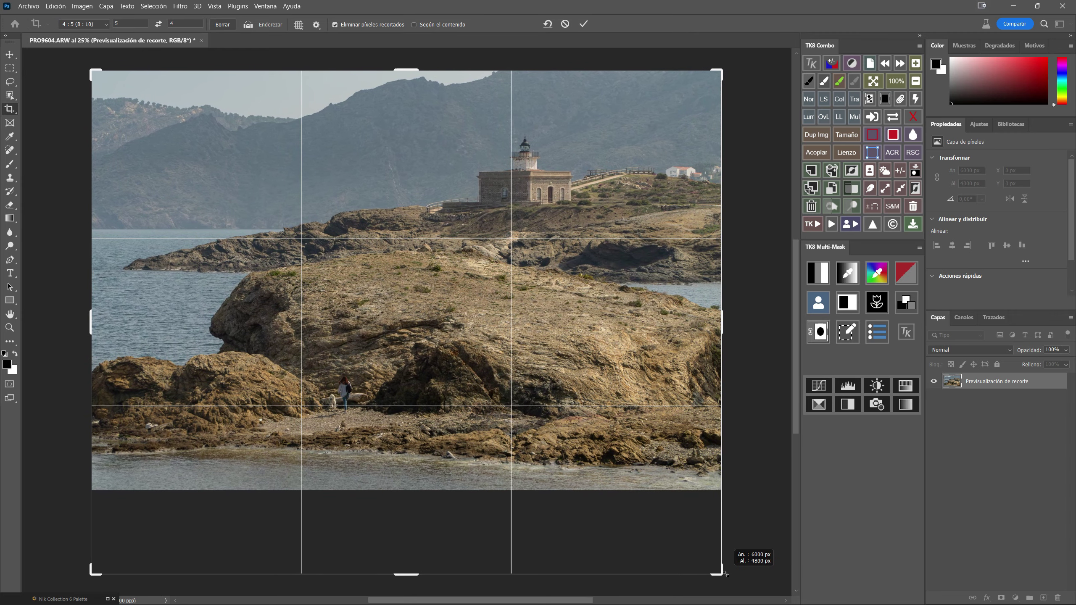
pyautogui.moveTo(717, 571); pyautogui.dragTo(715, 576)
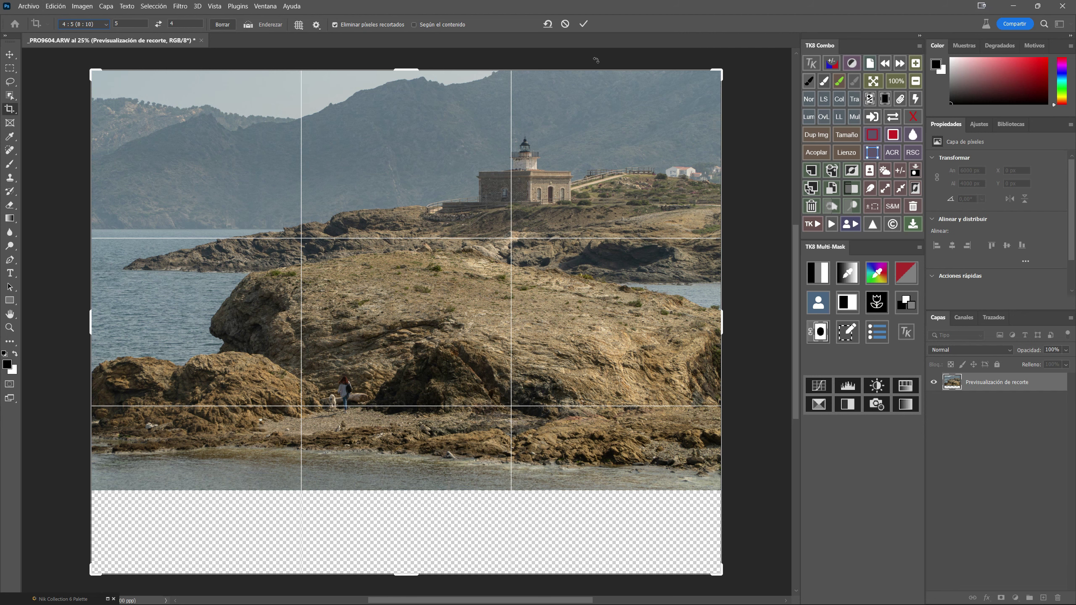
pyautogui.click(584, 24)
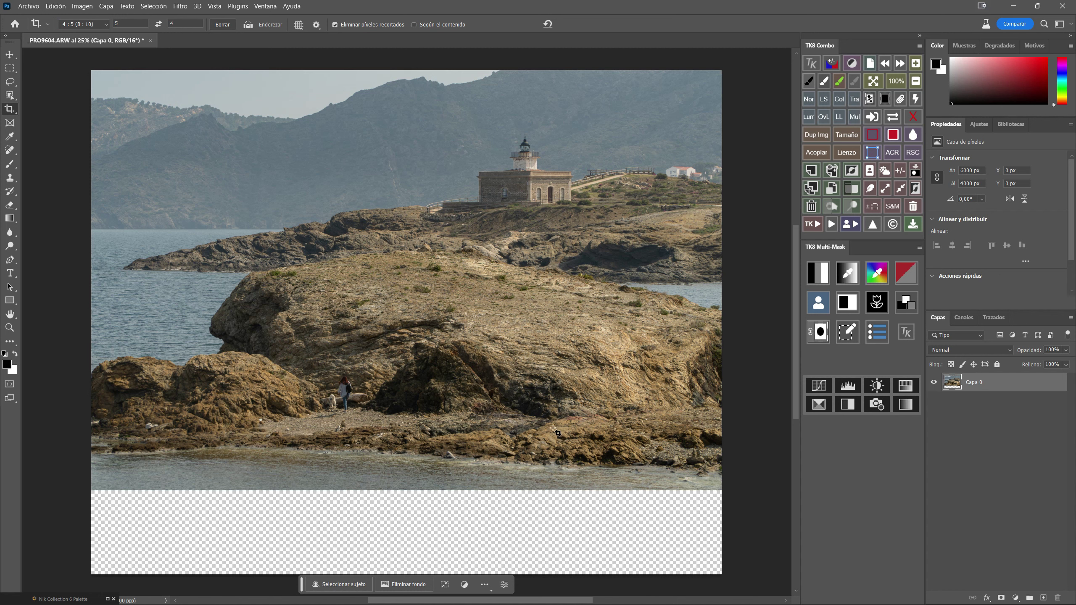
pyautogui.click(10, 69)
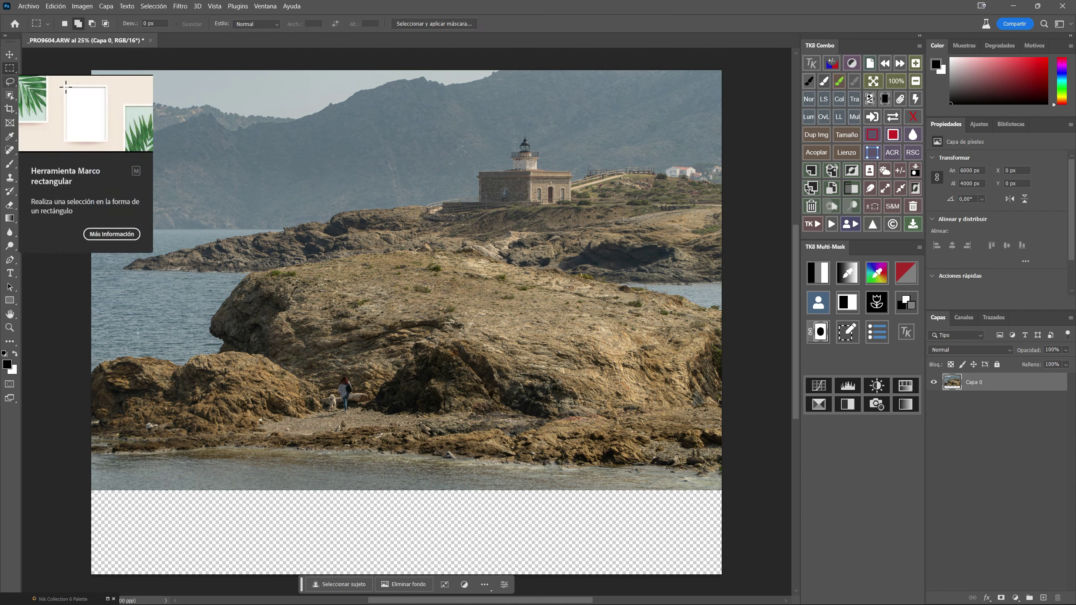
# Marquee-select the transparent bottom strip and bring up the generative fill prompt
pyautogui.moveTo(87, 487)
pyautogui.mouseDown()
pyautogui.moveTo(634, 539)
pyautogui.moveTo(730, 569)
pyautogui.mouseUp()
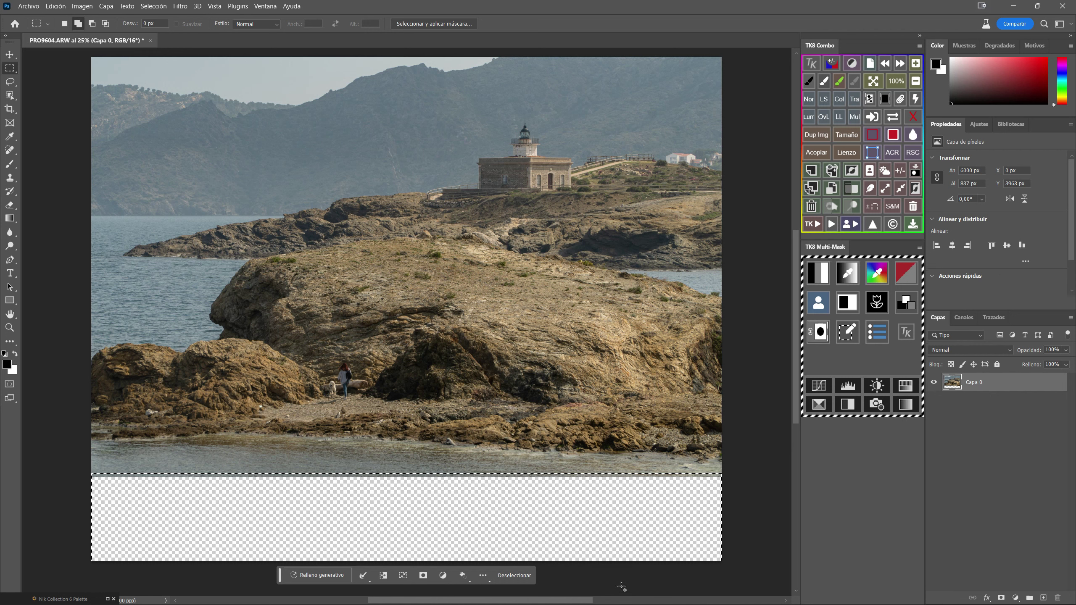
pyautogui.click(335, 574)
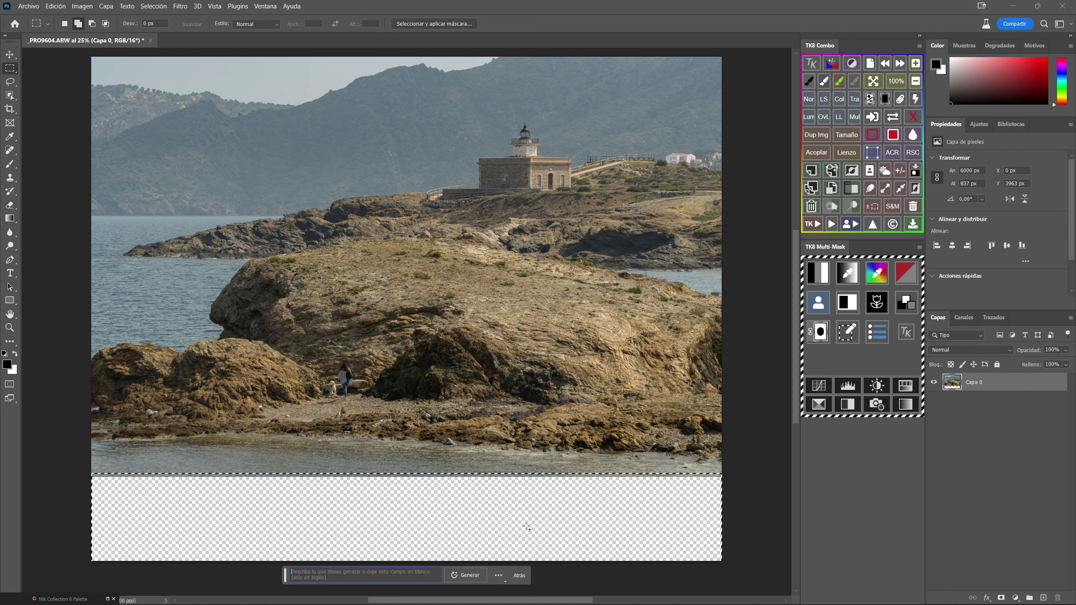
# Generate sea water in the bottom strip and toggle Capa generativa 1 to compare before and after
pyautogui.click(467, 576)
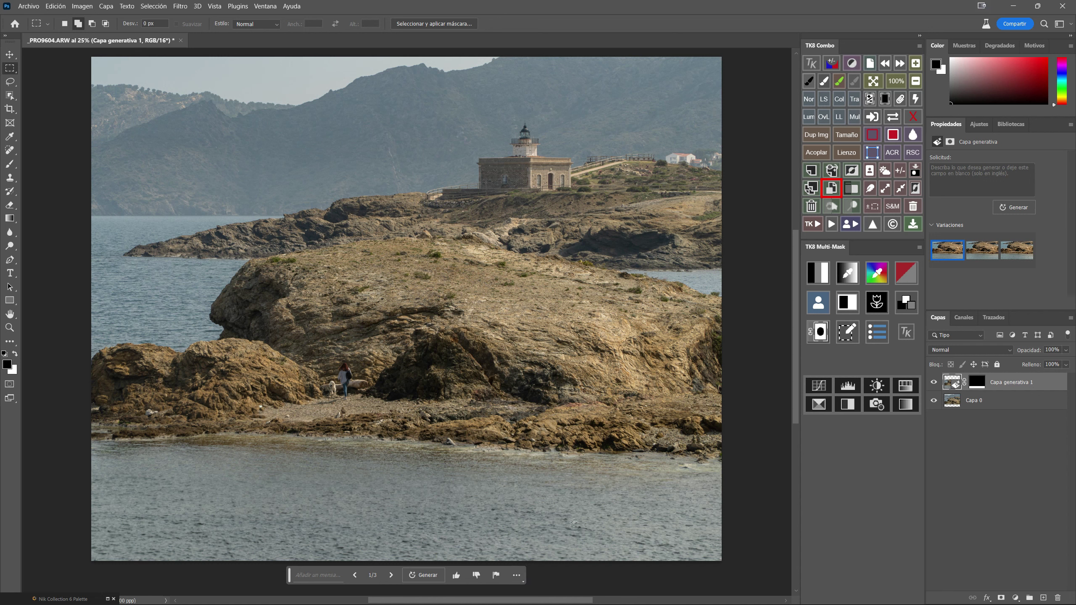
pyautogui.click(935, 382)
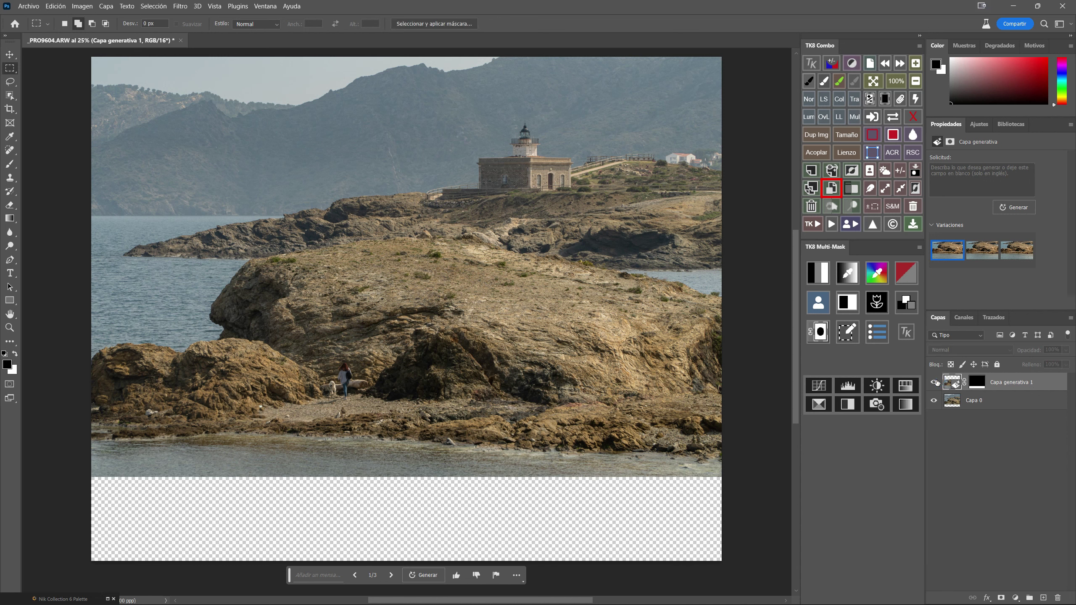
pyautogui.click(935, 383)
pyautogui.click(934, 382)
pyautogui.click(934, 383)
pyautogui.click(934, 383)
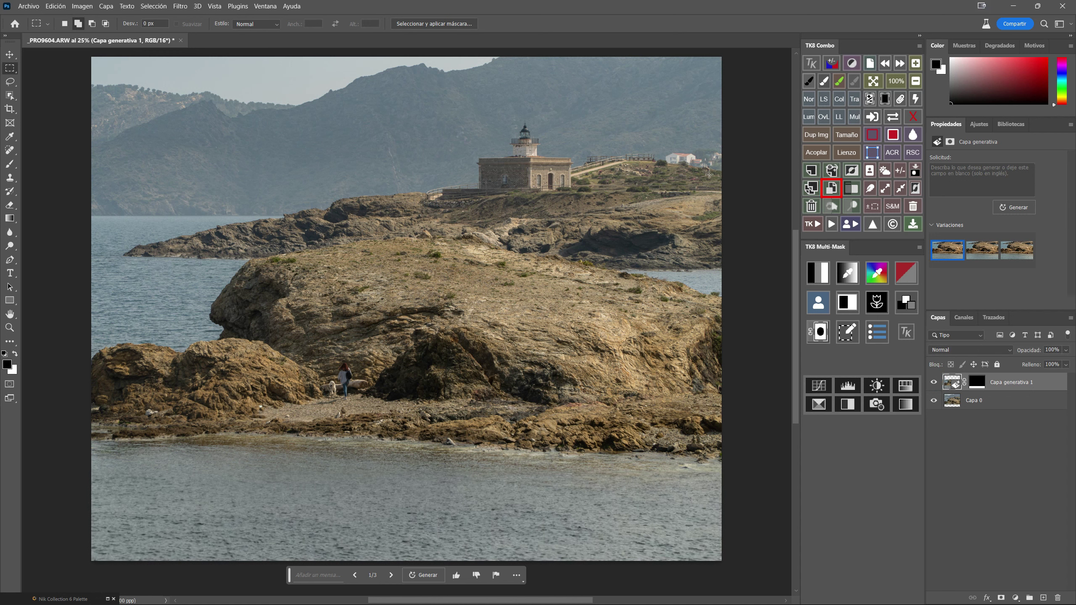
pyautogui.click(8, 80)
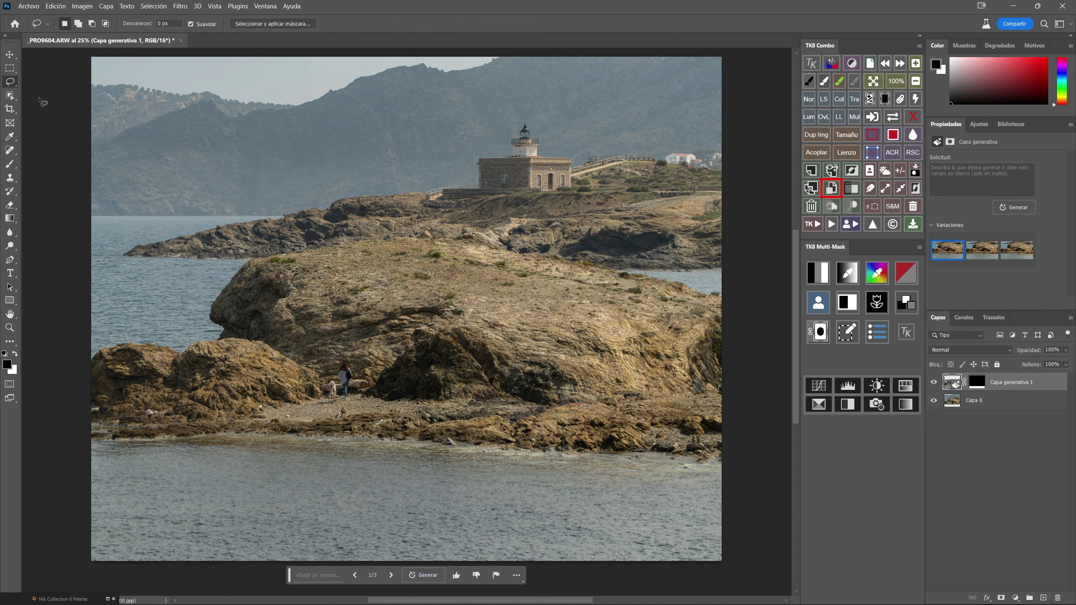
# Lasso the white houses at the headland's right end and generative-fill them away with an empty prompt
pyautogui.moveTo(732, 158); pyautogui.dragTo(695, 148)
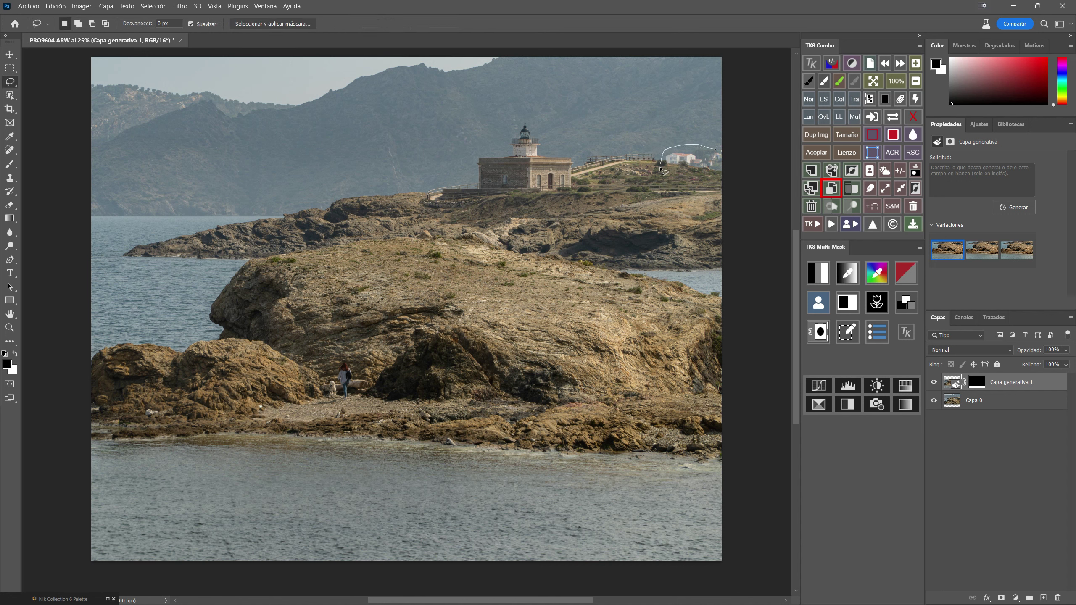
pyautogui.moveTo(660, 168); pyautogui.dragTo(730, 156)
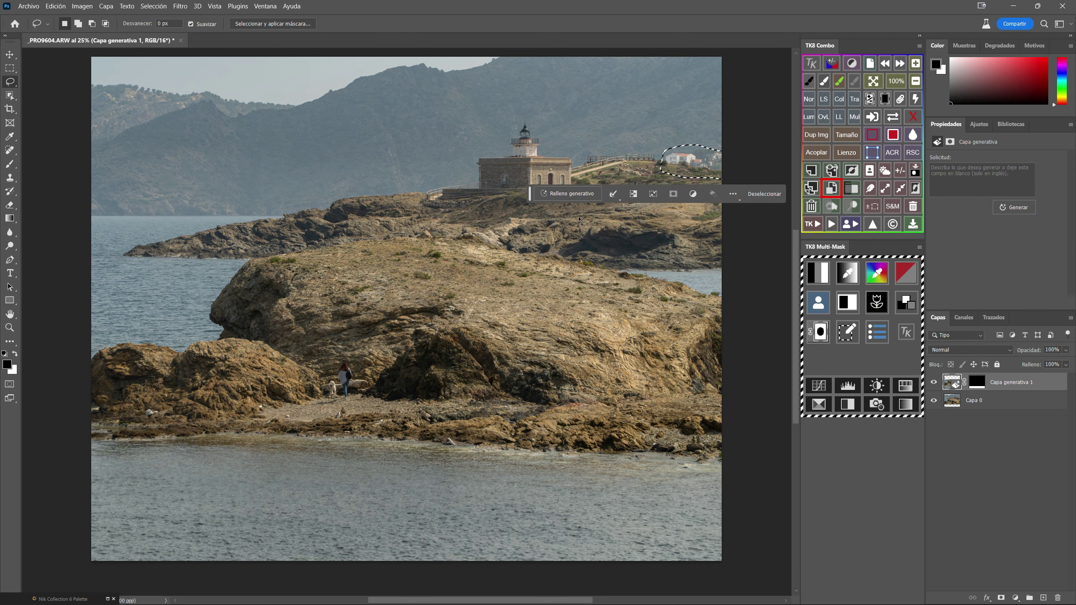
pyautogui.click(555, 193)
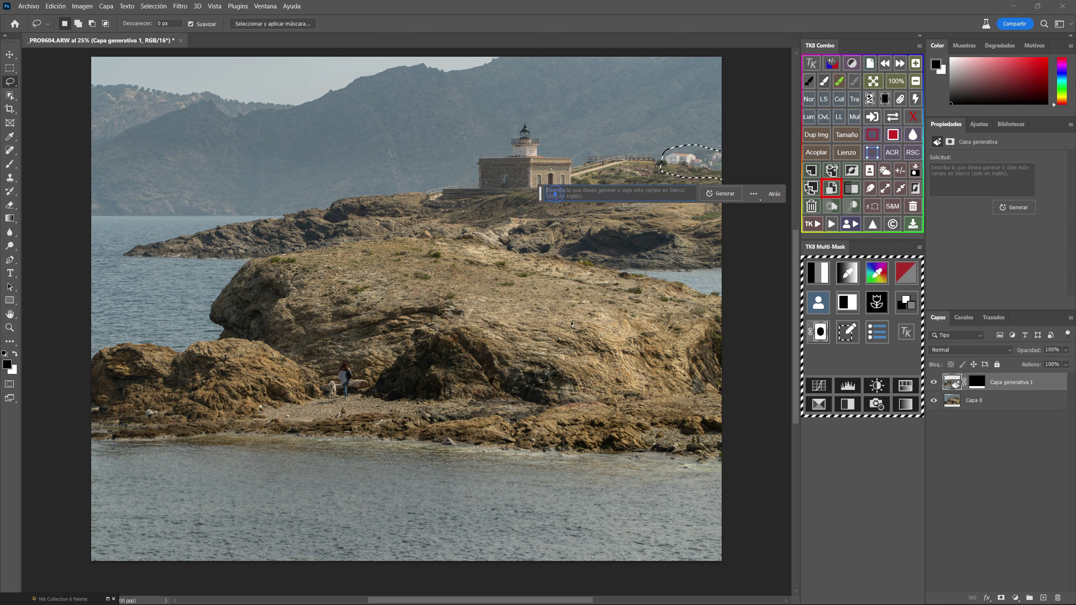
pyautogui.click(722, 195)
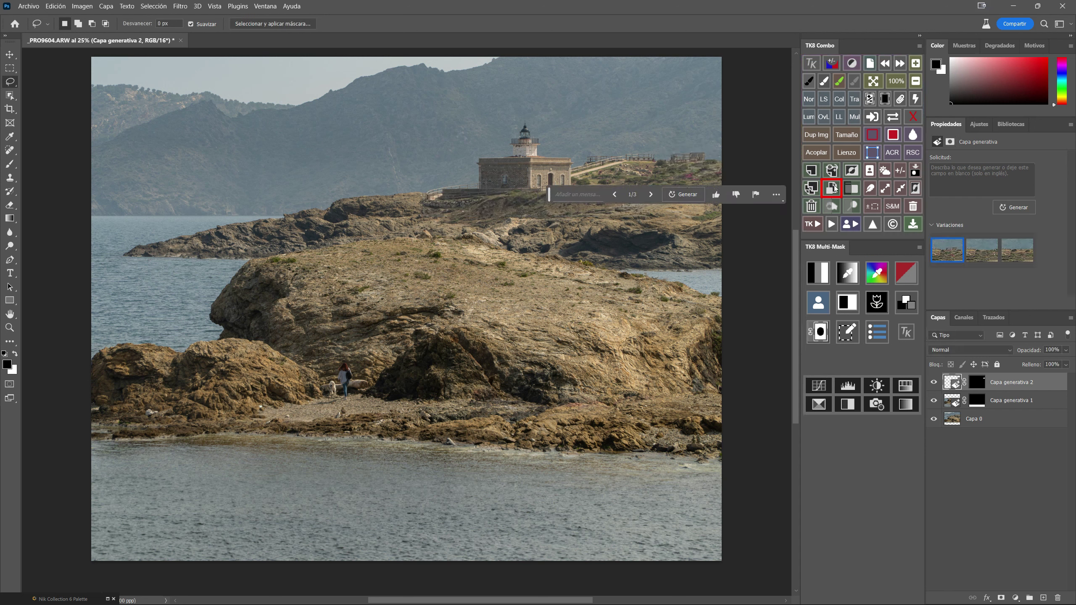
pyautogui.click(776, 192)
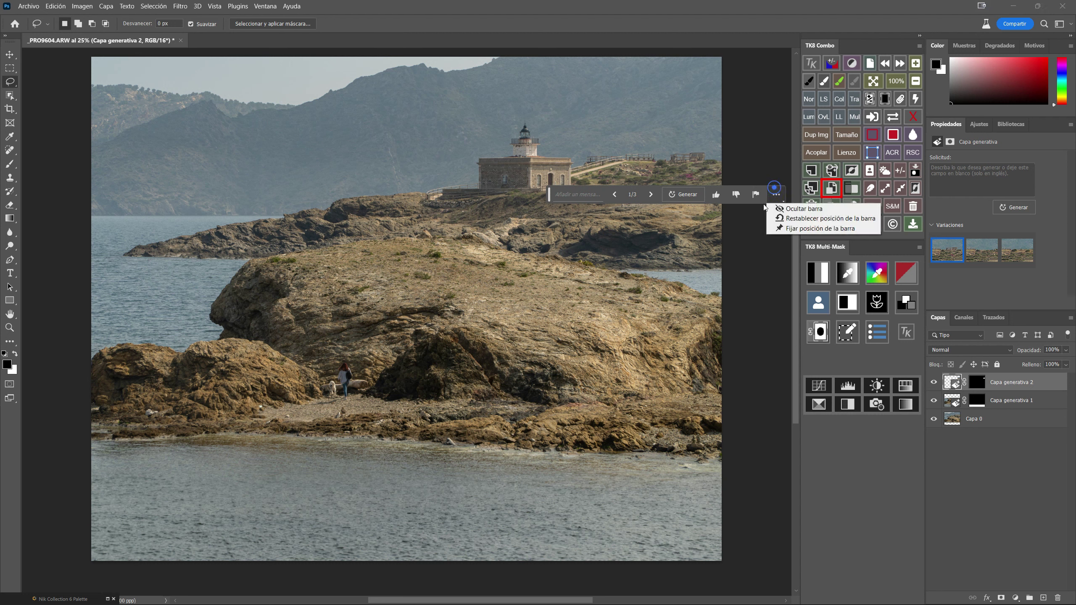
# Pin the generative fill bar below the image and zoom the view to 50%
pyautogui.click(548, 195)
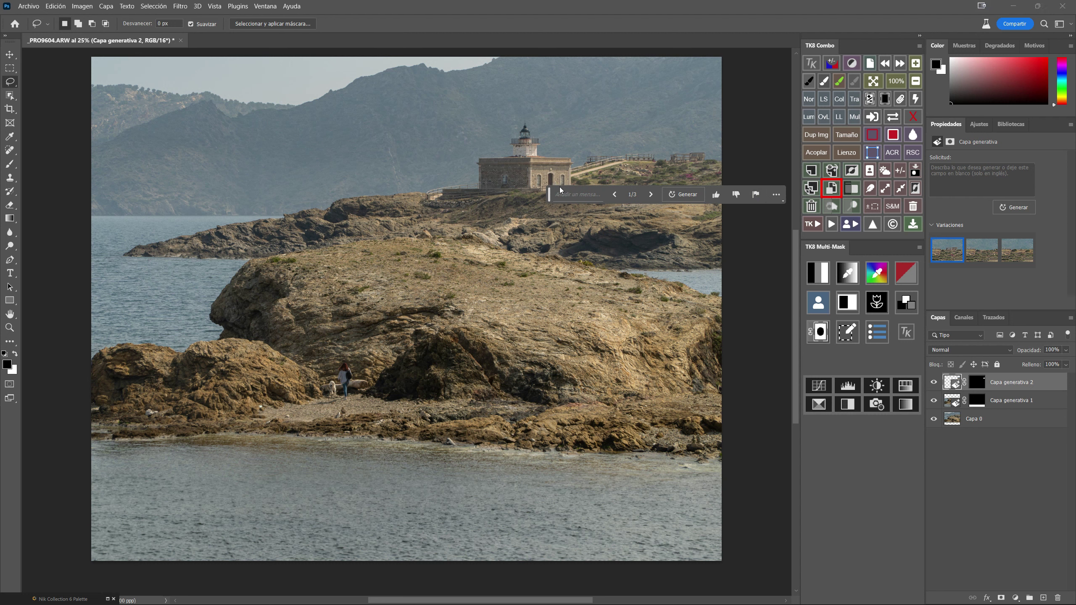
pyautogui.moveTo(549, 195); pyautogui.dragTo(315, 584)
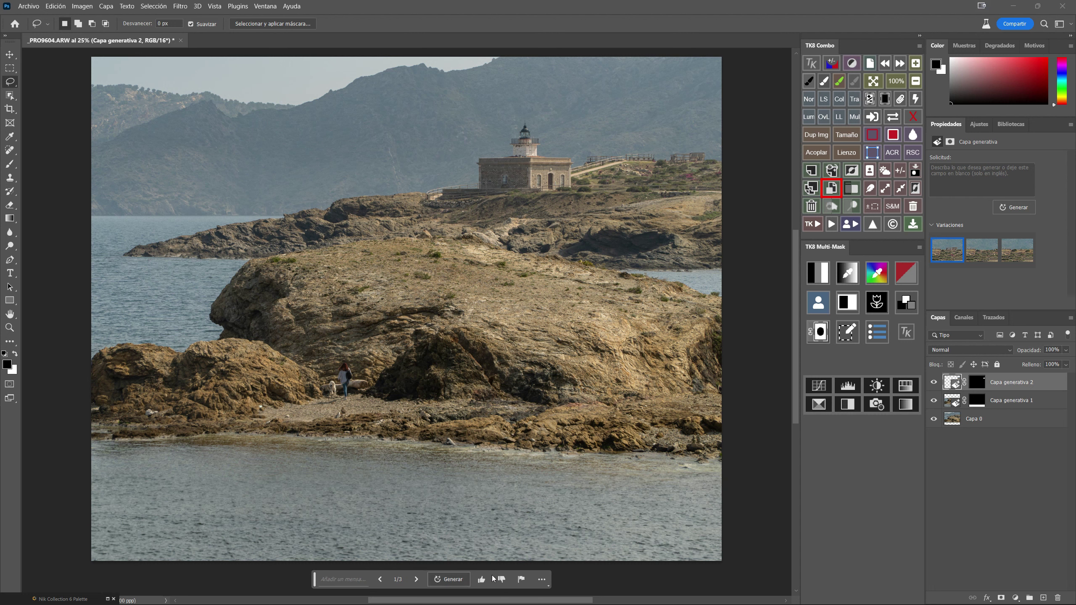
pyautogui.click(541, 580)
pyautogui.click(563, 570)
pyautogui.scroll(2, 635, 200)
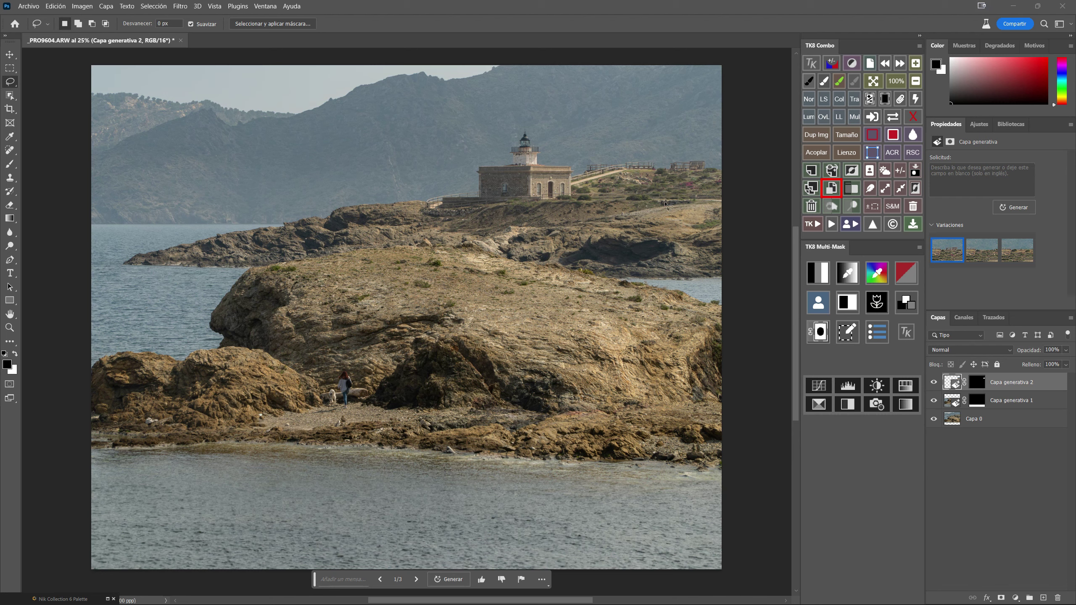
pyautogui.click(915, 63)
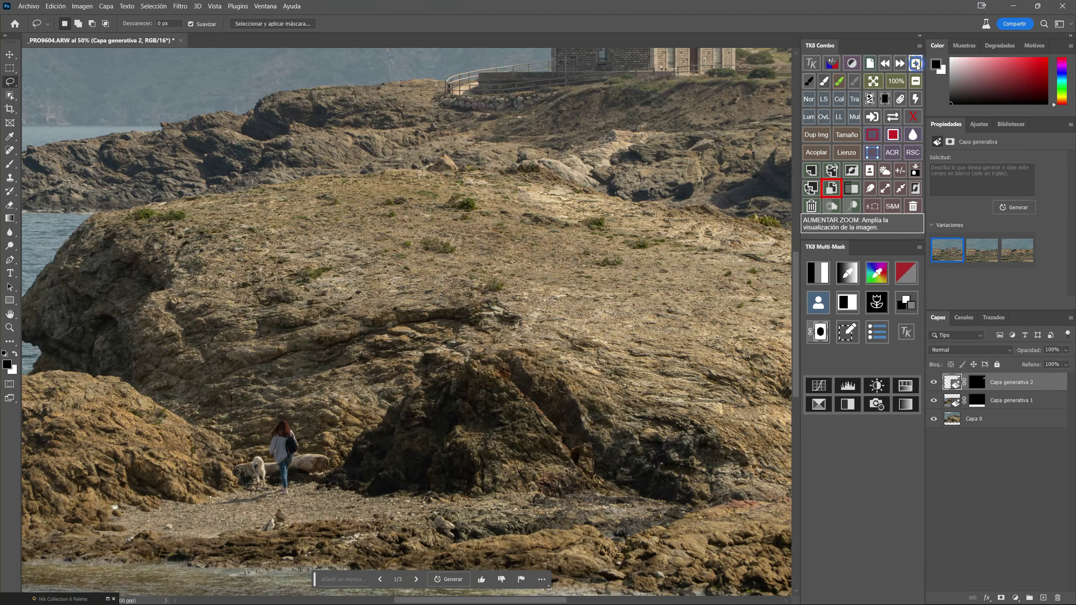
# Rate the generated fill negatively and lasso the wooden structure right of the lighthouse
pyautogui.moveTo(522, 263)
pyautogui.mouseDown()
pyautogui.moveTo(377, 357)
pyautogui.moveTo(389, 355)
pyautogui.mouseUp()
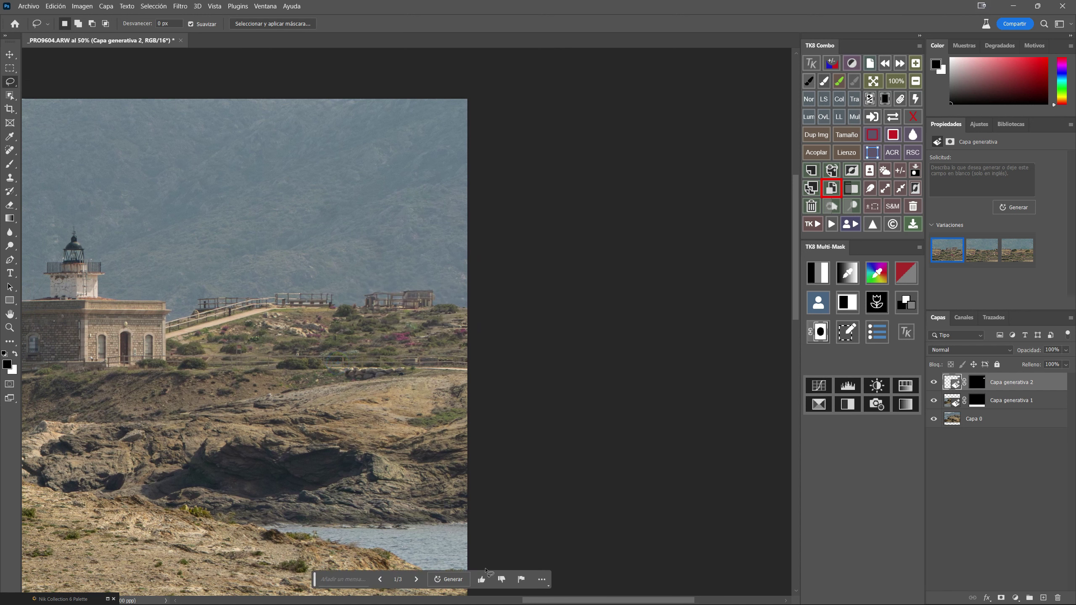
pyautogui.click(502, 581)
pyautogui.moveTo(444, 305); pyautogui.dragTo(367, 281)
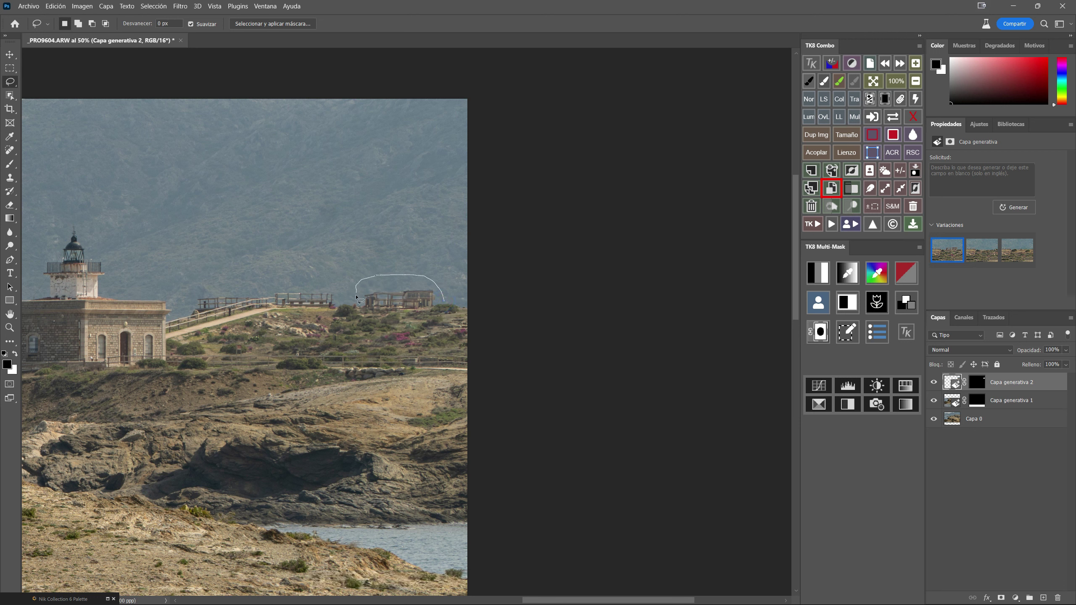
pyautogui.moveTo(368, 324); pyautogui.dragTo(418, 320)
pyautogui.moveTo(443, 302); pyautogui.dragTo(446, 303)
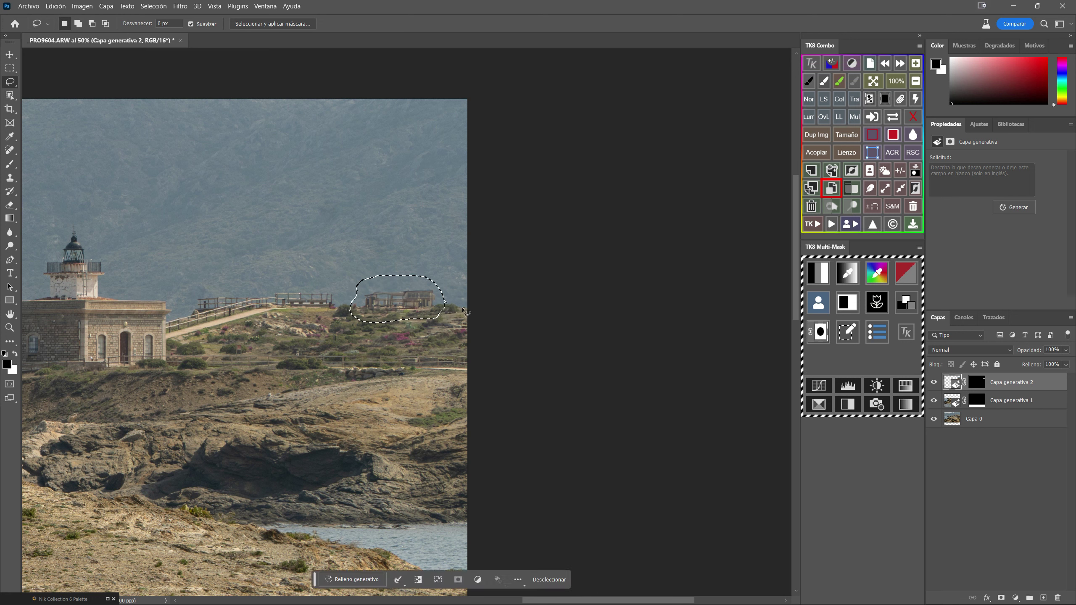
# Run generative fill with a blank prompt to replace the wooden shelter with vegetation
pyautogui.click(342, 580)
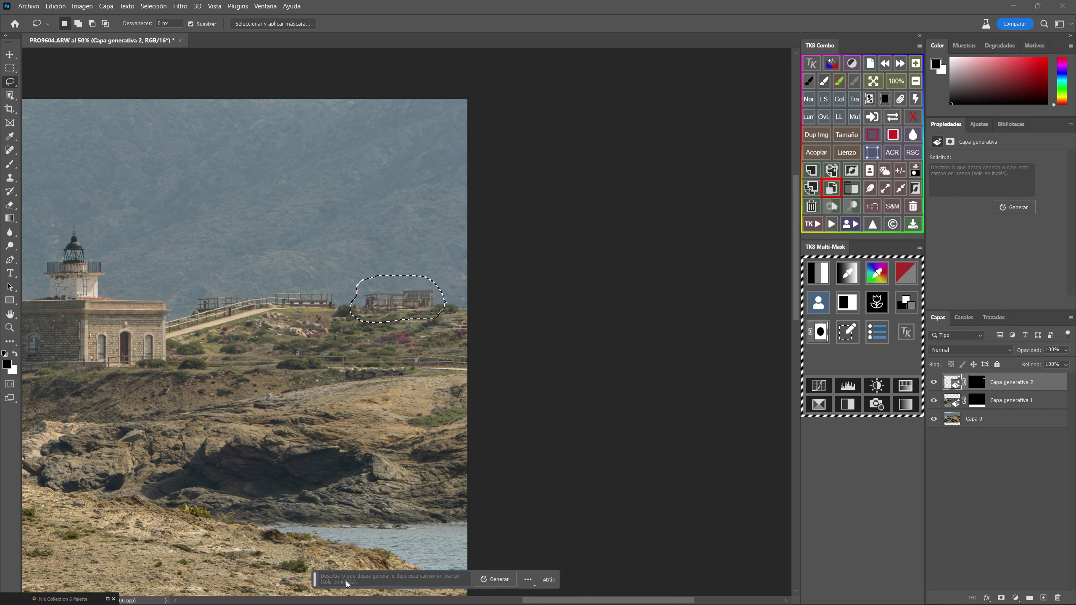
pyautogui.click(502, 579)
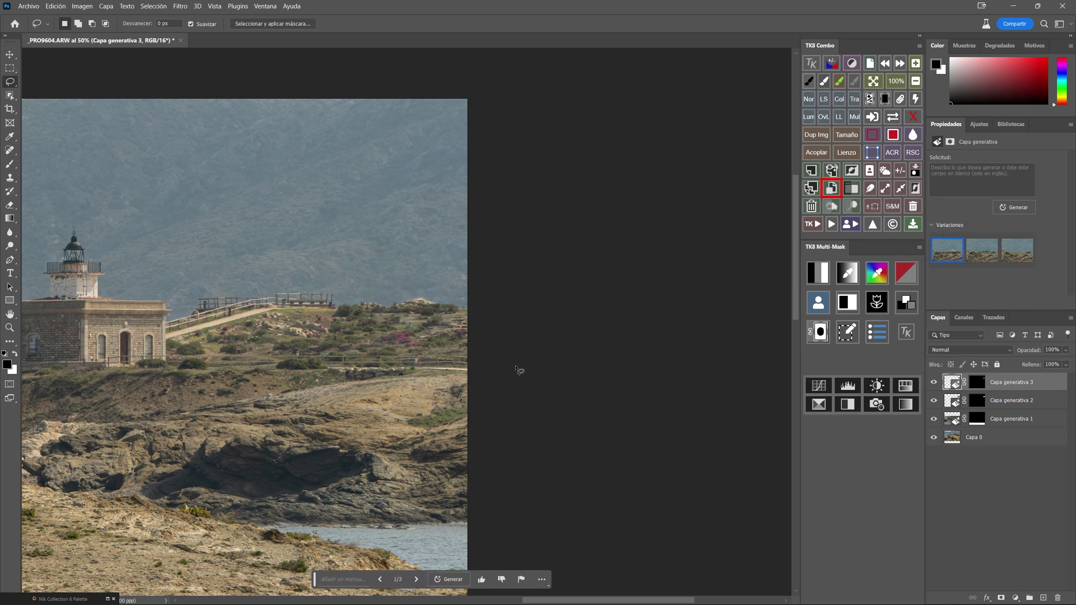
# Settle on the second of three fill variations, rate it thumbs-up, and fit the image to screen
pyautogui.moveTo(983, 250)
pyautogui.click(988, 257)
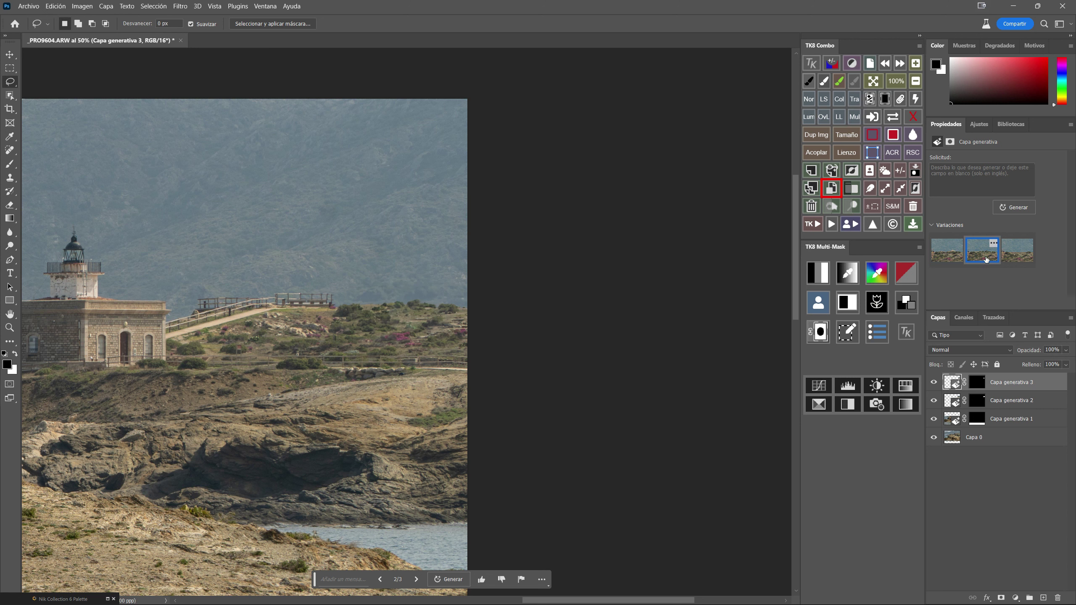
pyautogui.click(1018, 257)
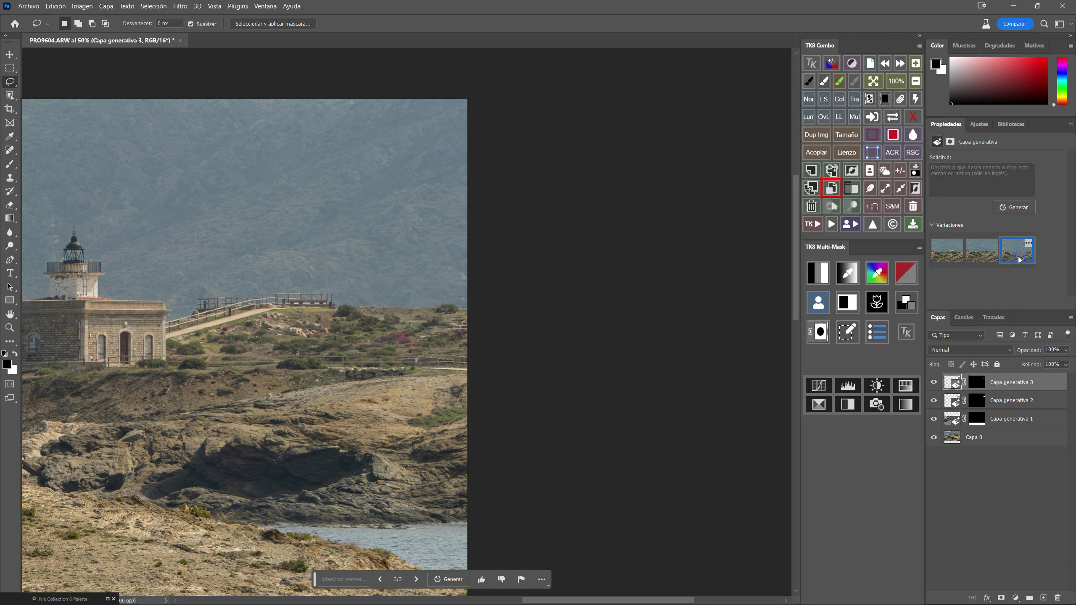
pyautogui.click(983, 257)
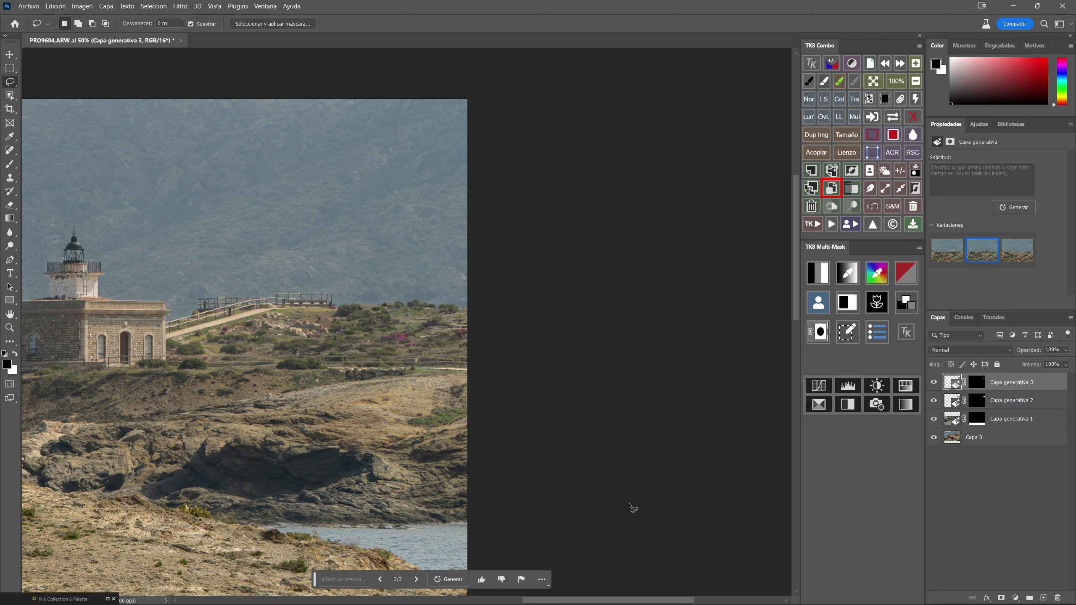
pyautogui.click(482, 579)
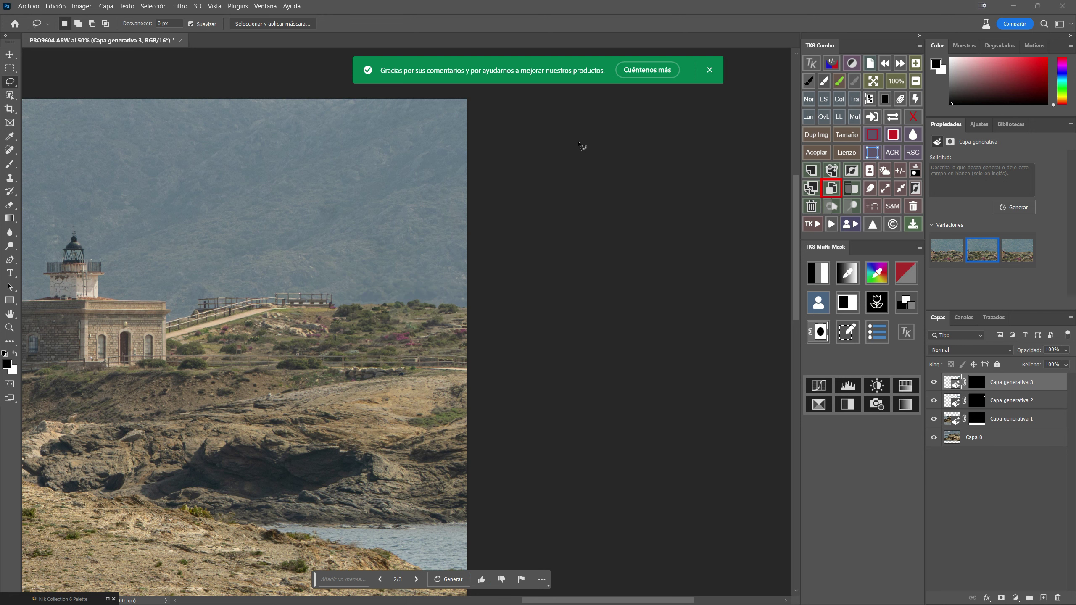
pyautogui.click(709, 72)
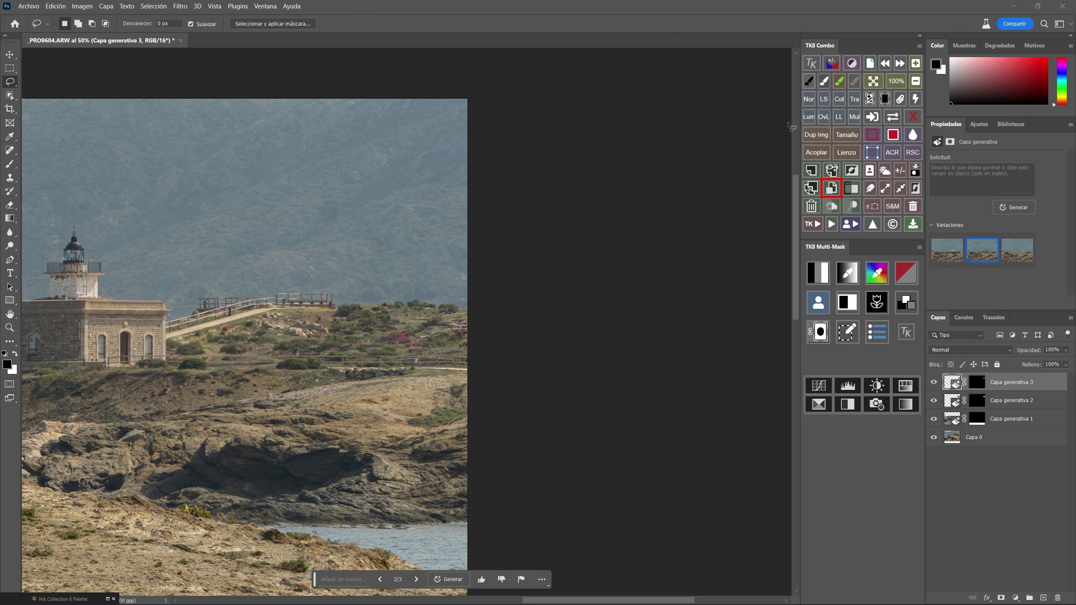
pyautogui.click(875, 82)
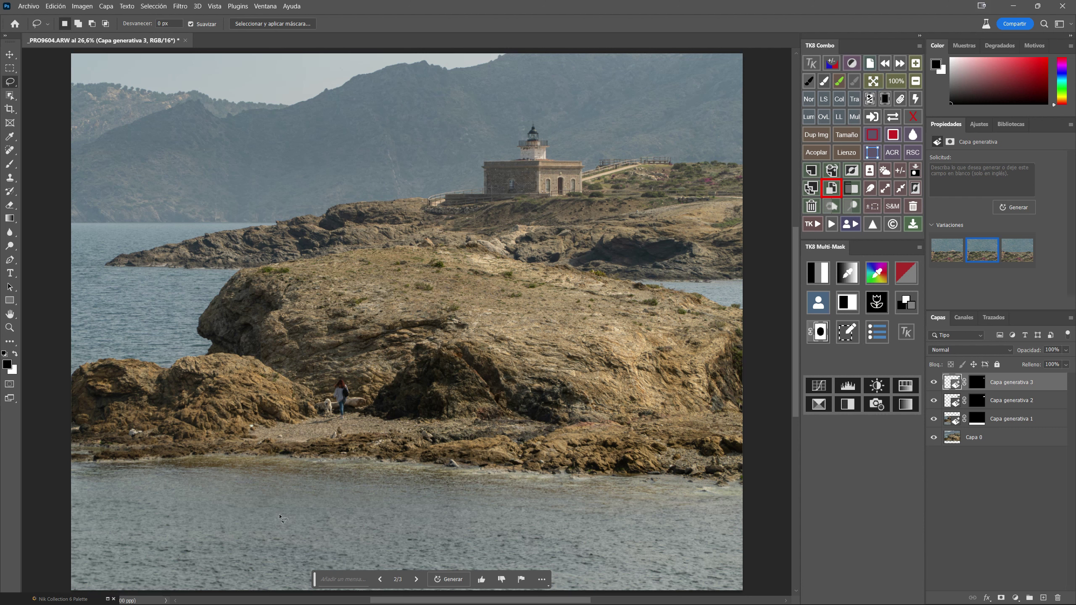
# Toggle Capa generativa 3 and 2 on and off to compare, leaving all three generative layers visible
pyautogui.click(934, 383)
pyautogui.click(934, 401)
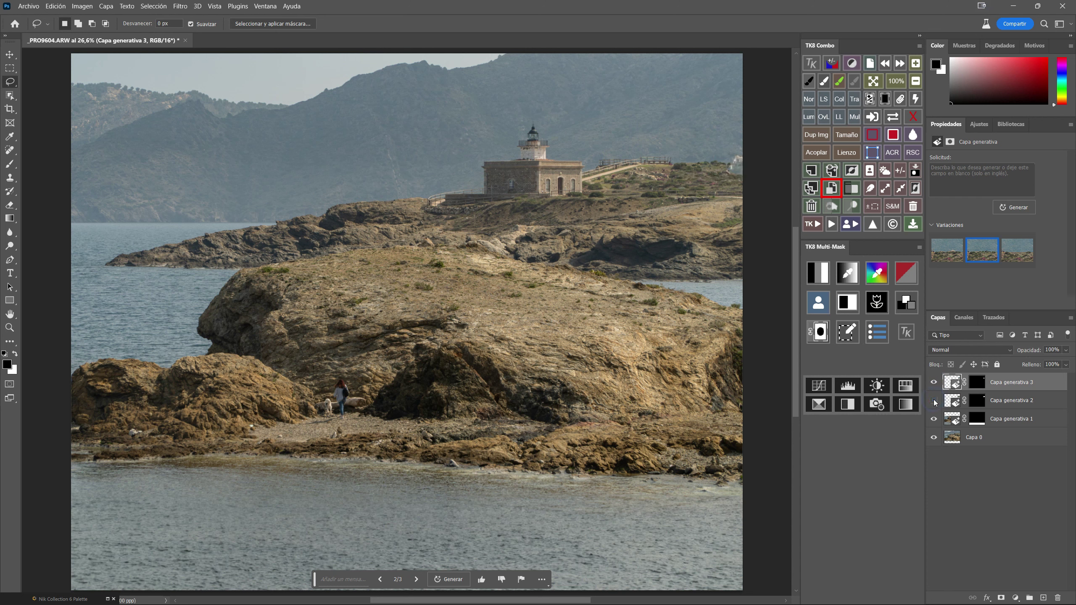
pyautogui.click(934, 401)
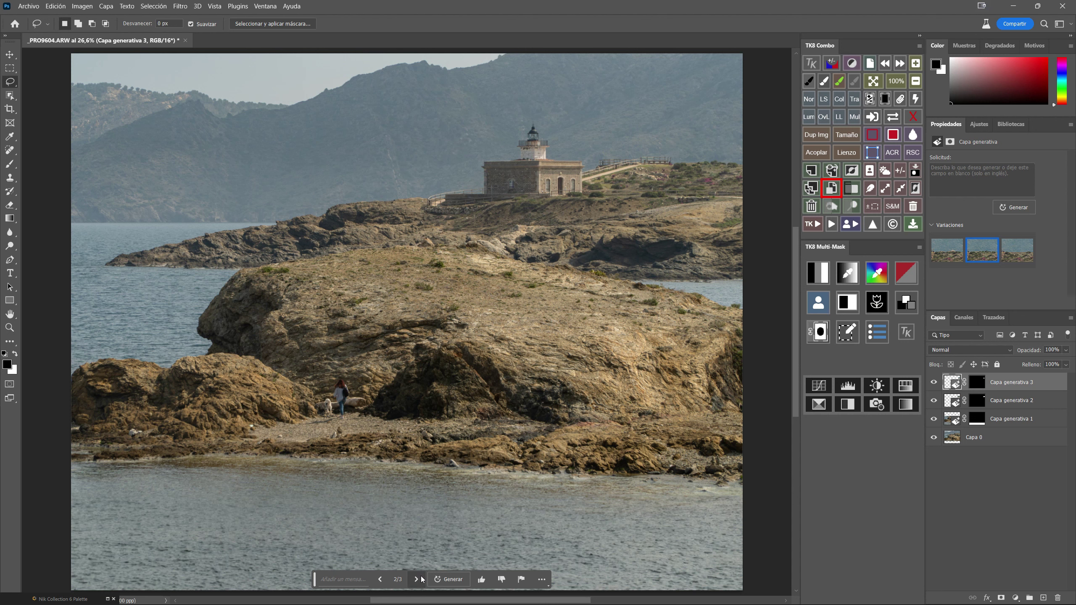
pyautogui.press('super')
# Close the Creative Cloud plans page and open the DeepL translator bookmark in a new tab
pyautogui.click(396, 598)
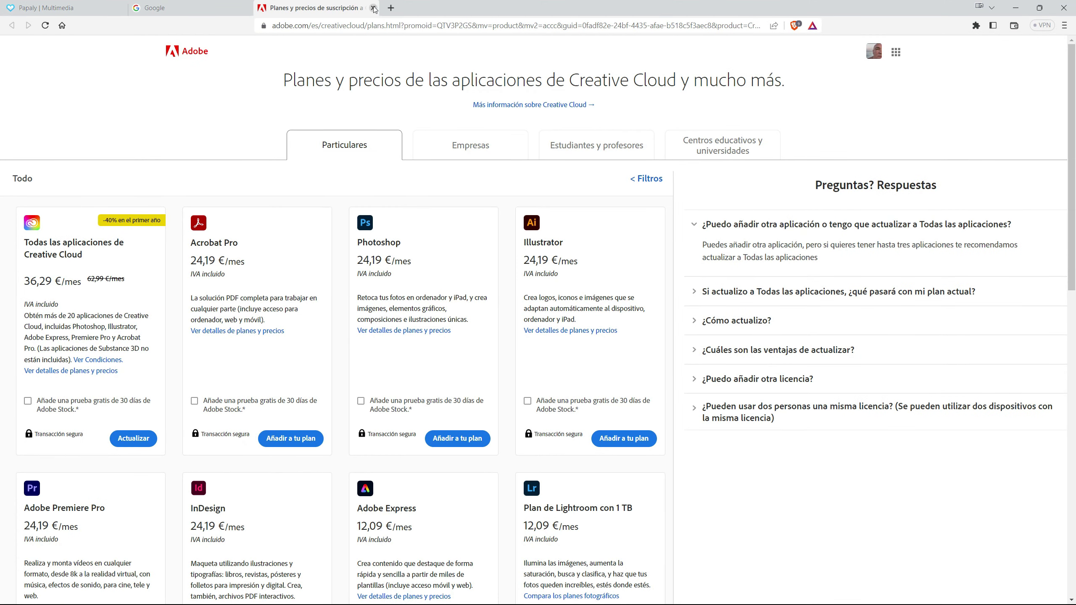
pyautogui.click(373, 8)
pyautogui.click(64, 7)
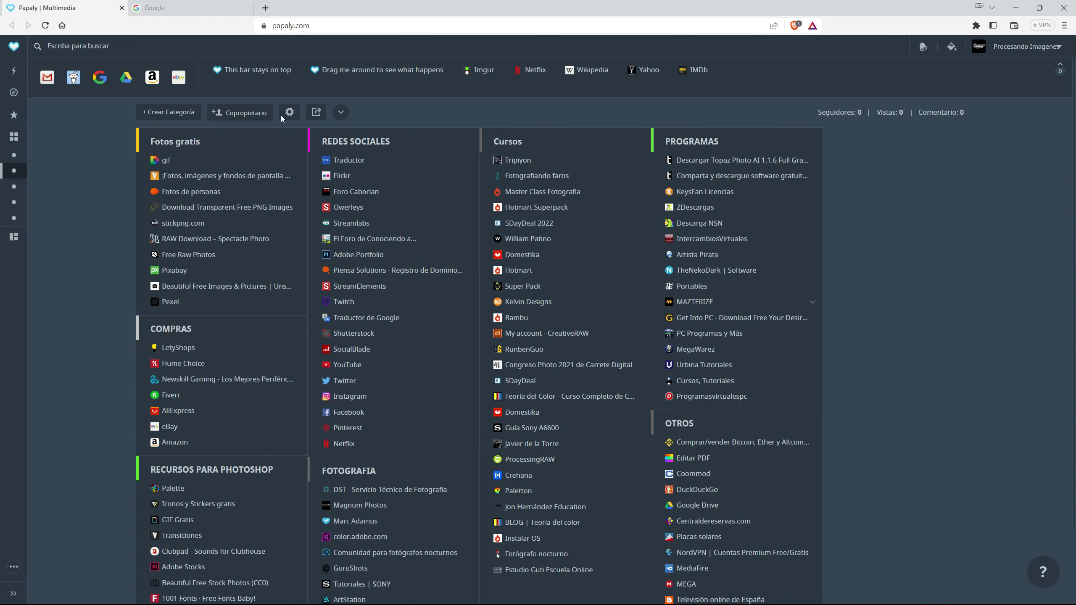
pyautogui.click(389, 172)
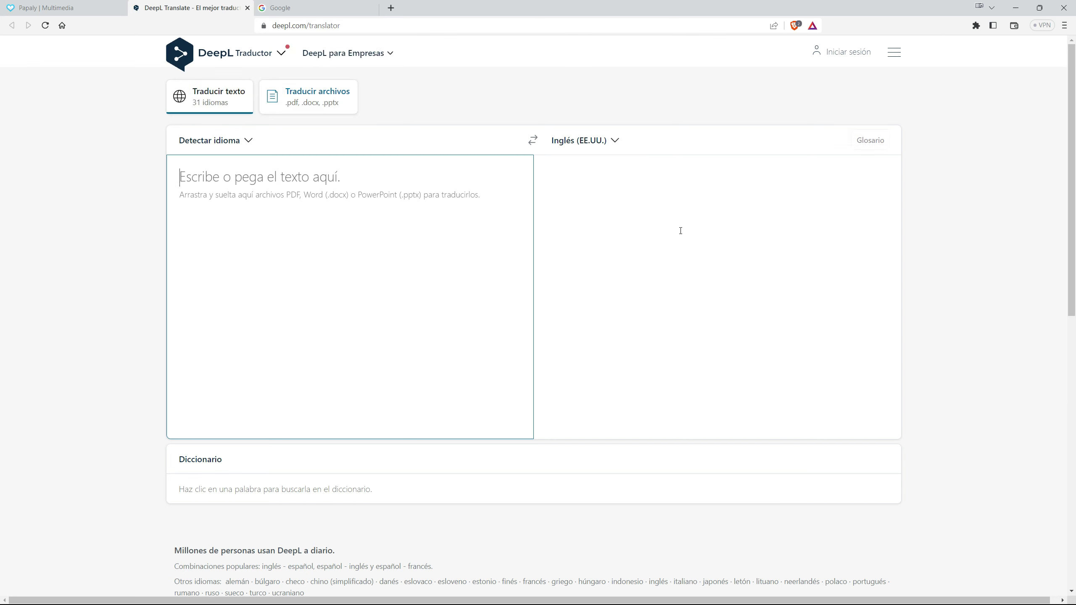
# Translate 'varias gaviotas volando' into English (GB) and copy 'several seagulls flying'
pyautogui.click(319, 194)
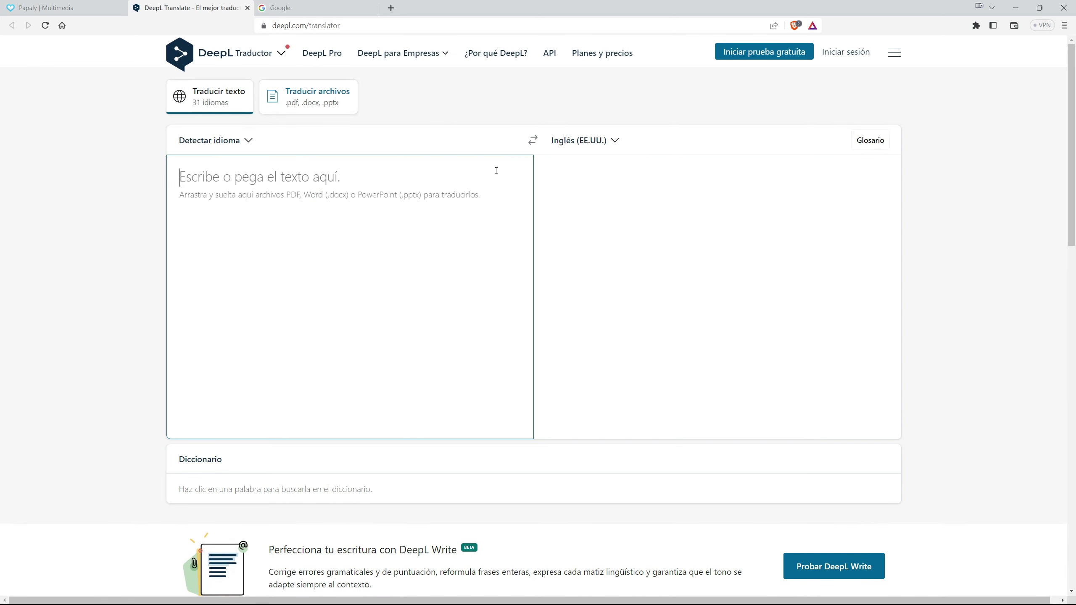
pyautogui.write('varias gaviotas volando')
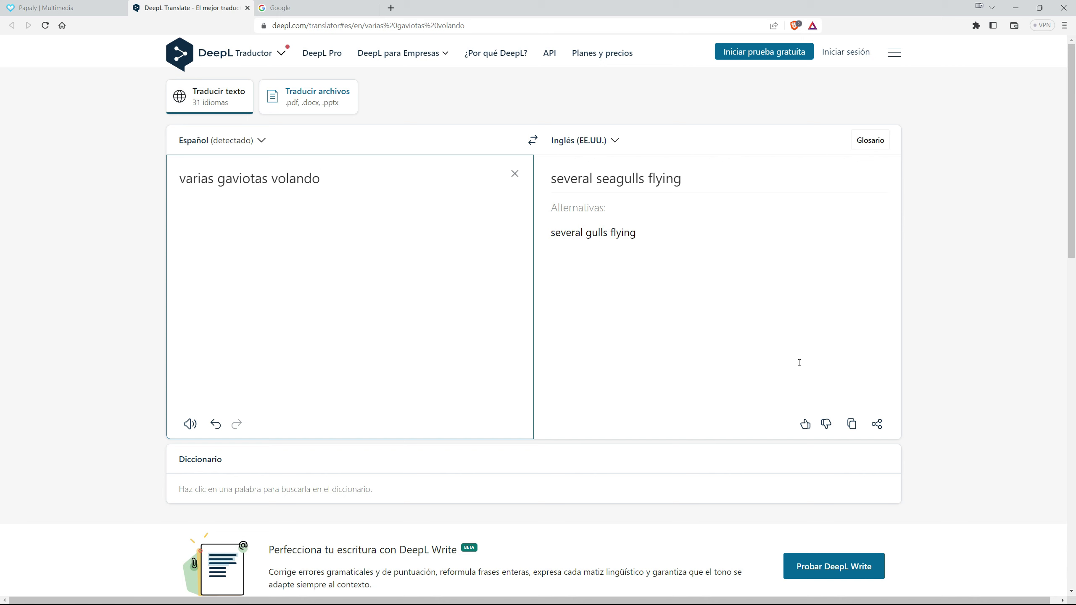
pyautogui.click(619, 144)
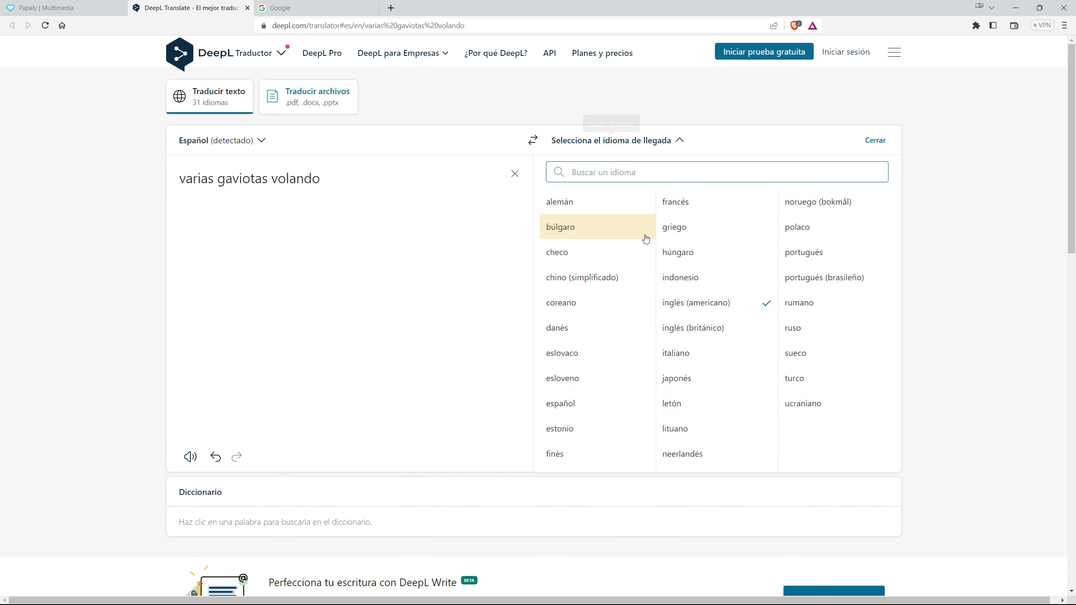
pyautogui.click(691, 324)
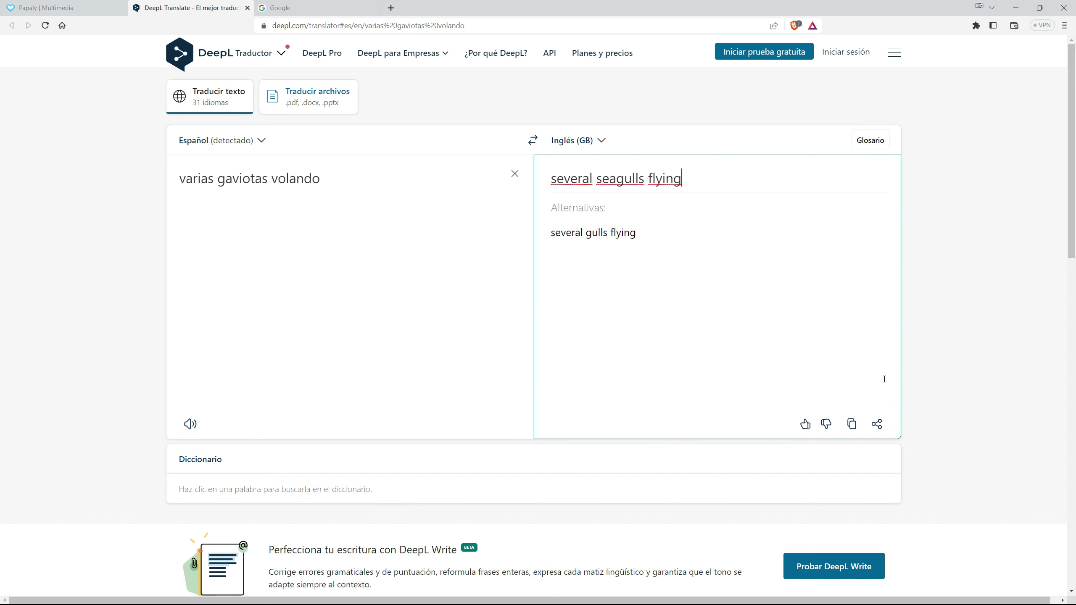
pyautogui.click(852, 424)
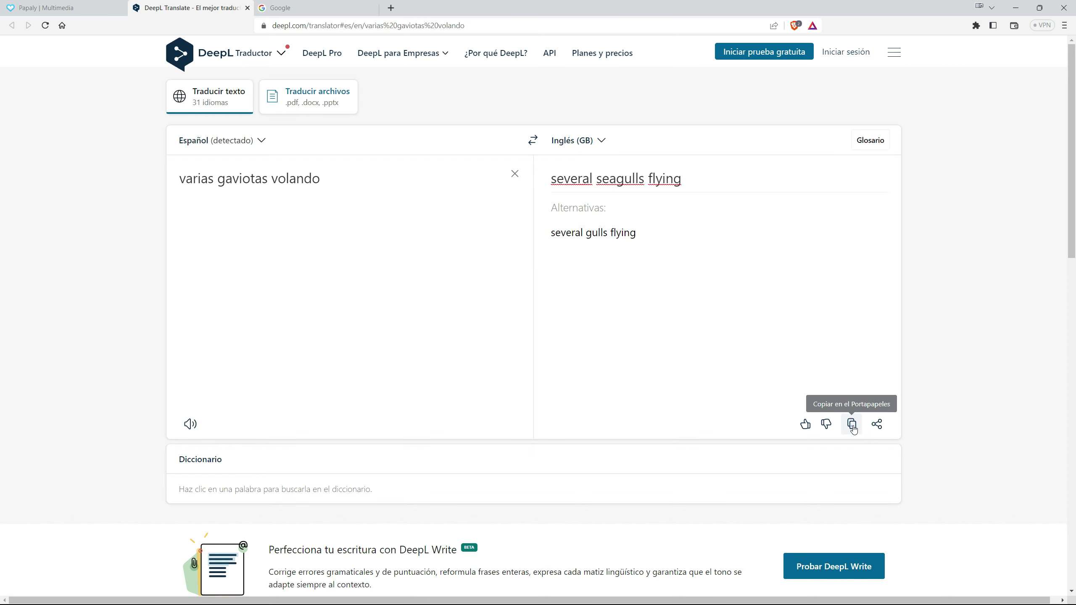
pyautogui.click(1009, 9)
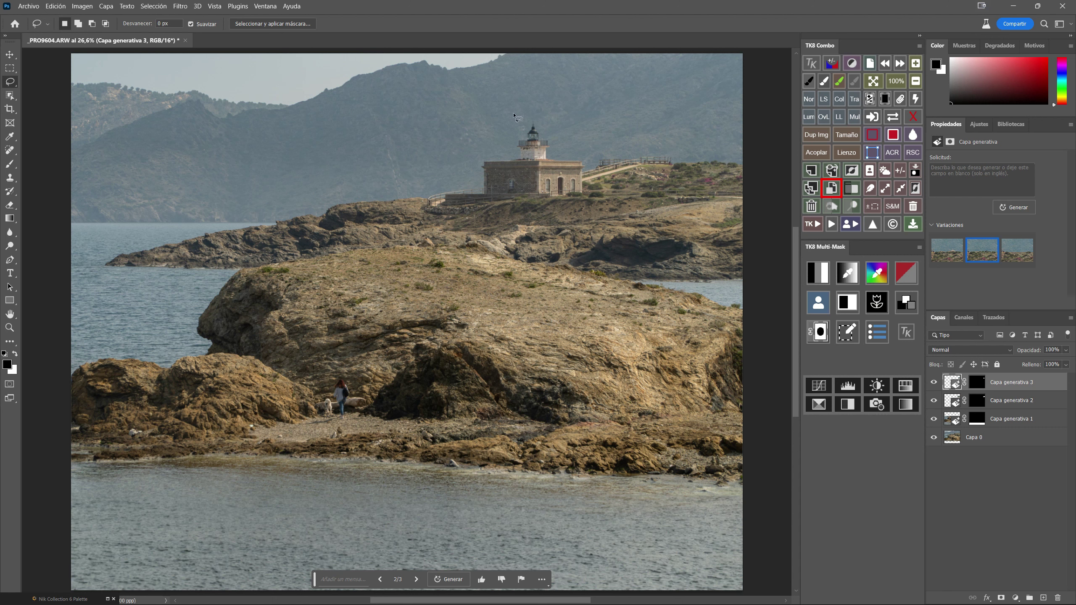
# Lasso two sky areas, one over the left mountains and one over the right
pyautogui.moveTo(269, 94)
pyautogui.mouseDown()
pyautogui.moveTo(302, 97)
pyautogui.moveTo(271, 95)
pyautogui.mouseUp()
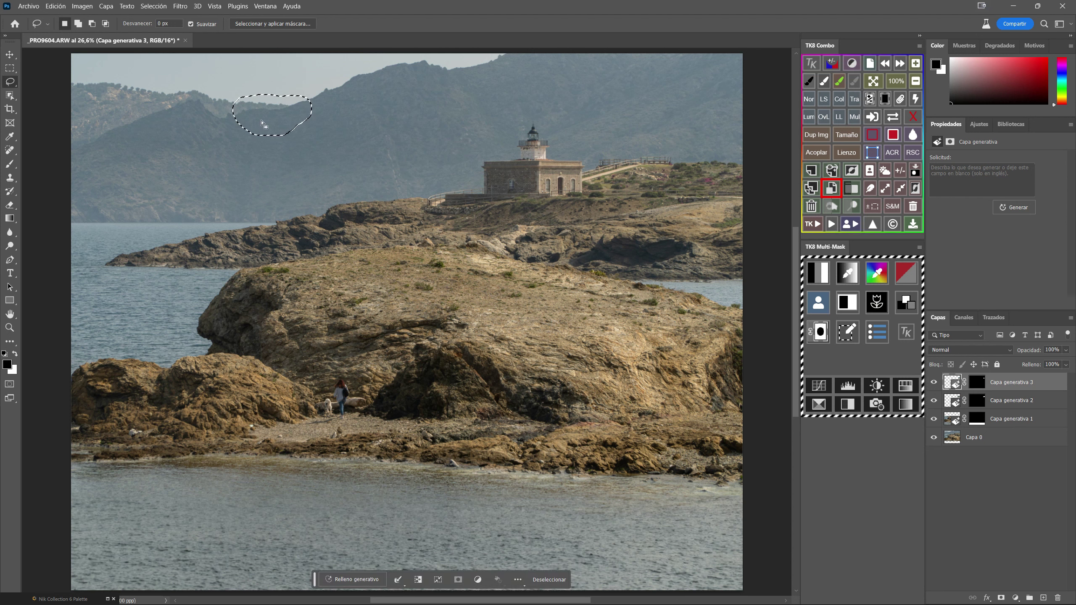
pyautogui.press('shift')
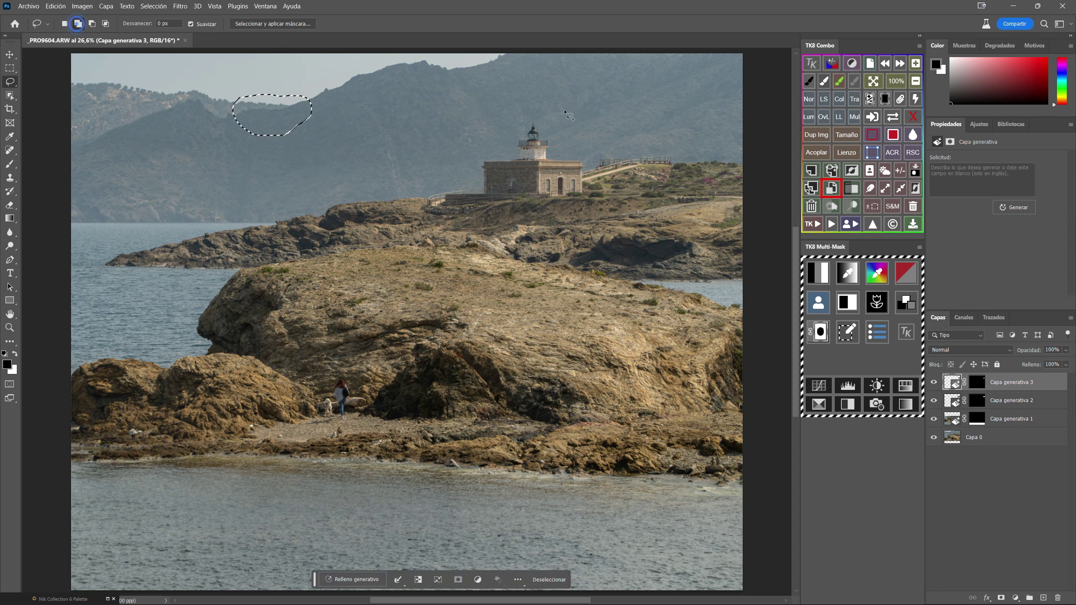
pyautogui.moveTo(575, 91)
pyautogui.mouseDown()
pyautogui.moveTo(606, 118)
pyautogui.moveTo(573, 93)
pyautogui.mouseUp()
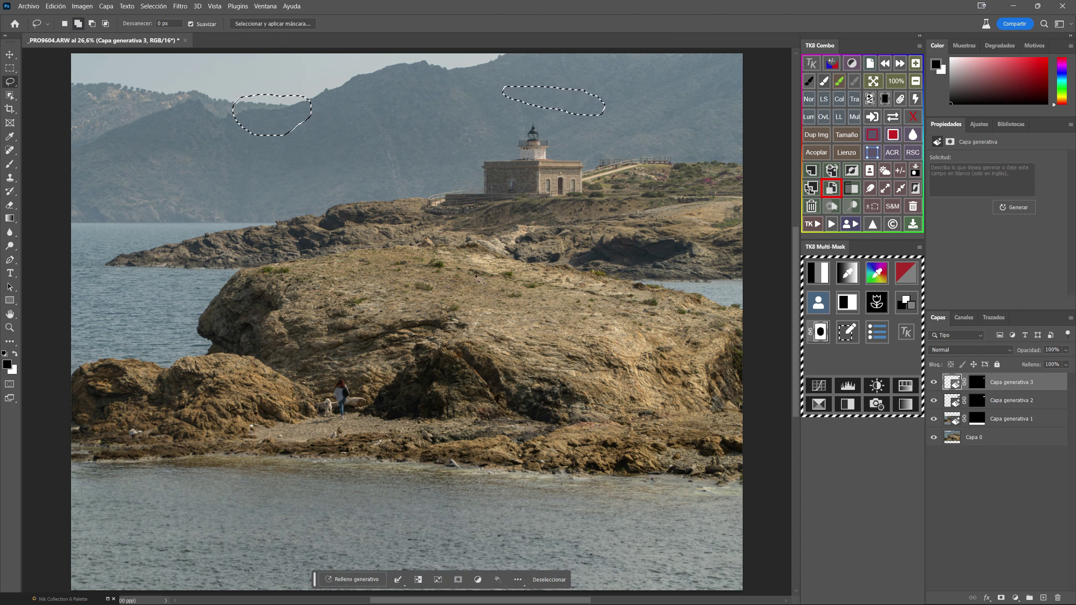
# Run Generative Fill on the selection with the pasted prompt 'several seagulls flying'
pyautogui.click(355, 579)
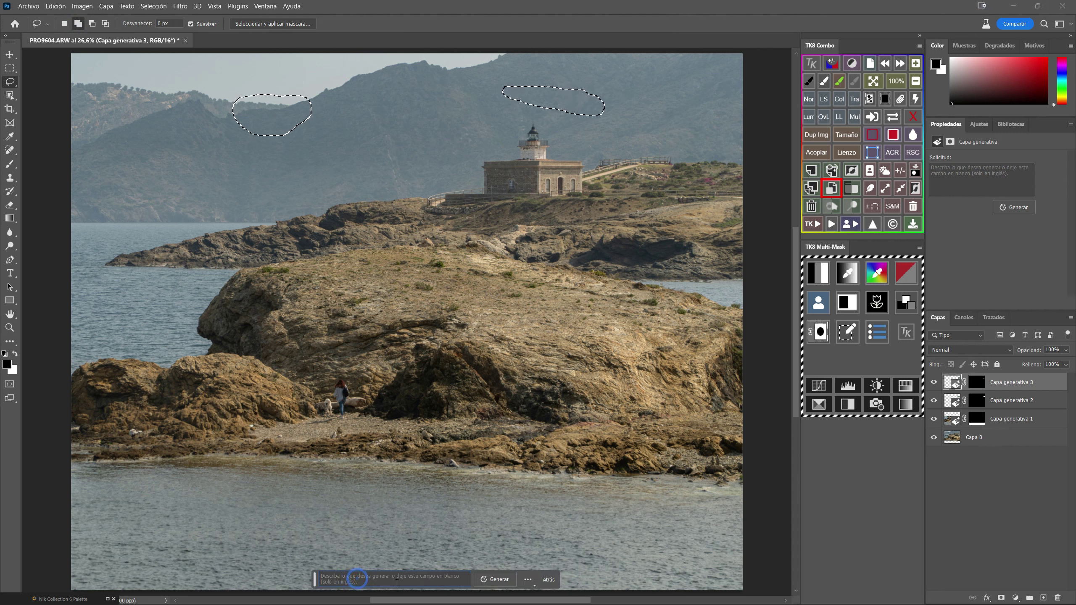
pyautogui.rightClick(371, 579)
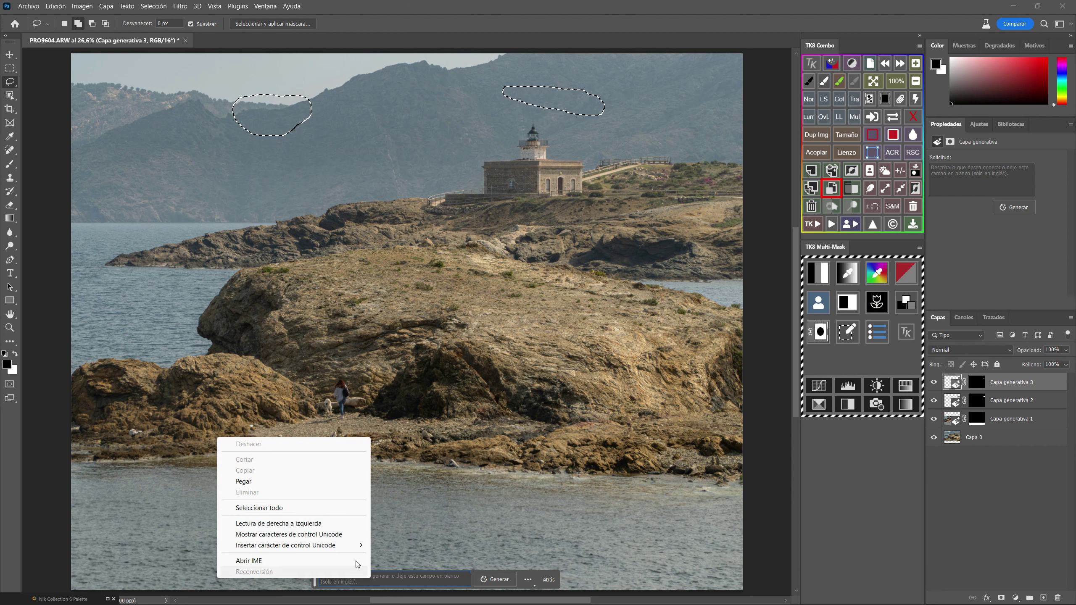
pyautogui.click(261, 483)
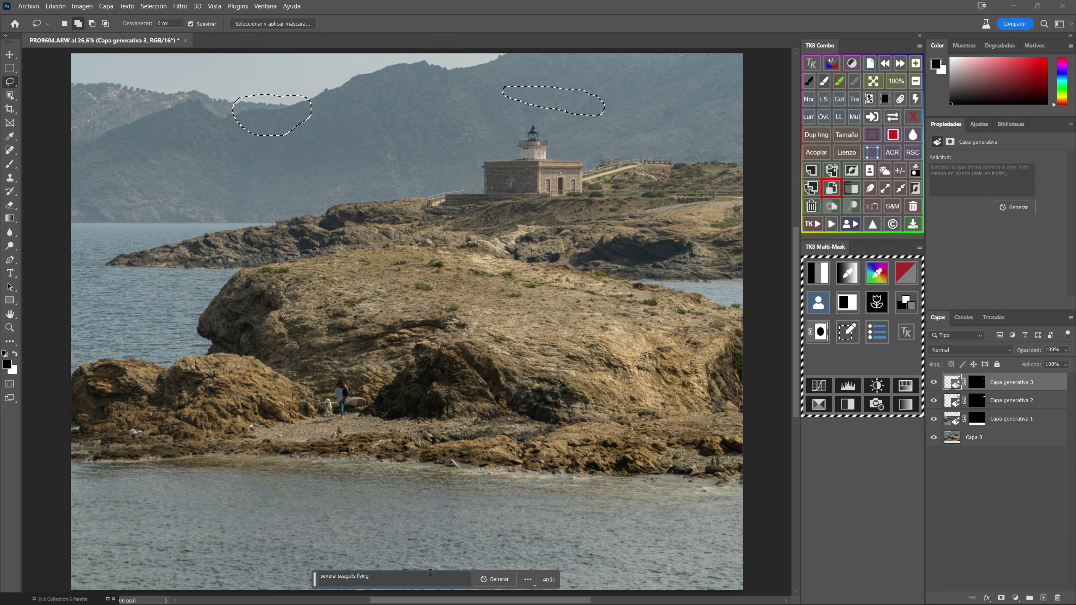
pyautogui.click(499, 581)
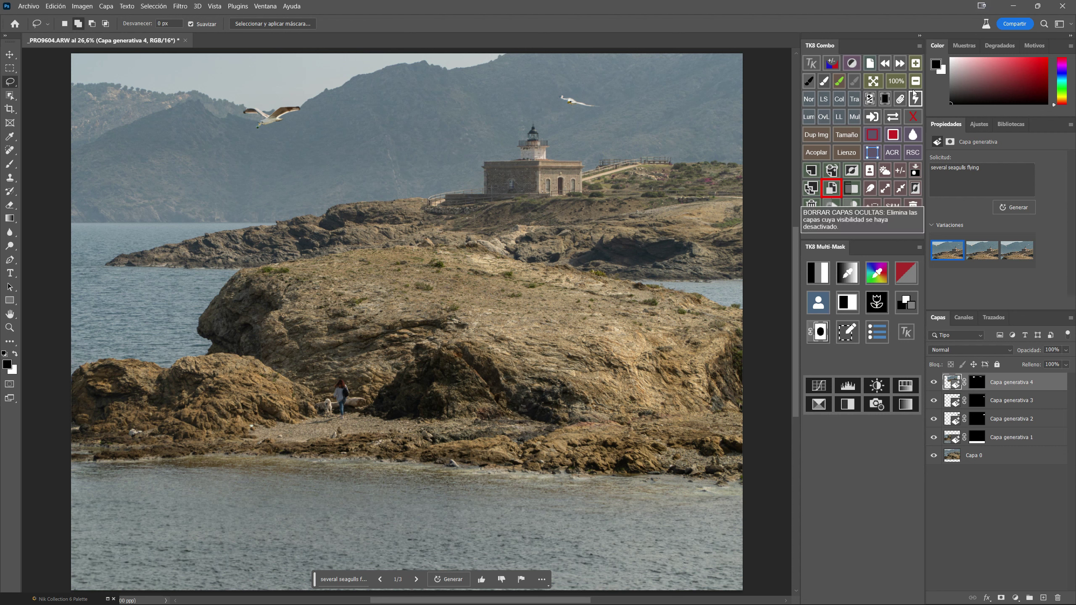
# Zoom in and pan to inspect the generated gulls up close, including the one near the lighthouse
pyautogui.click(915, 63)
pyautogui.click(915, 64)
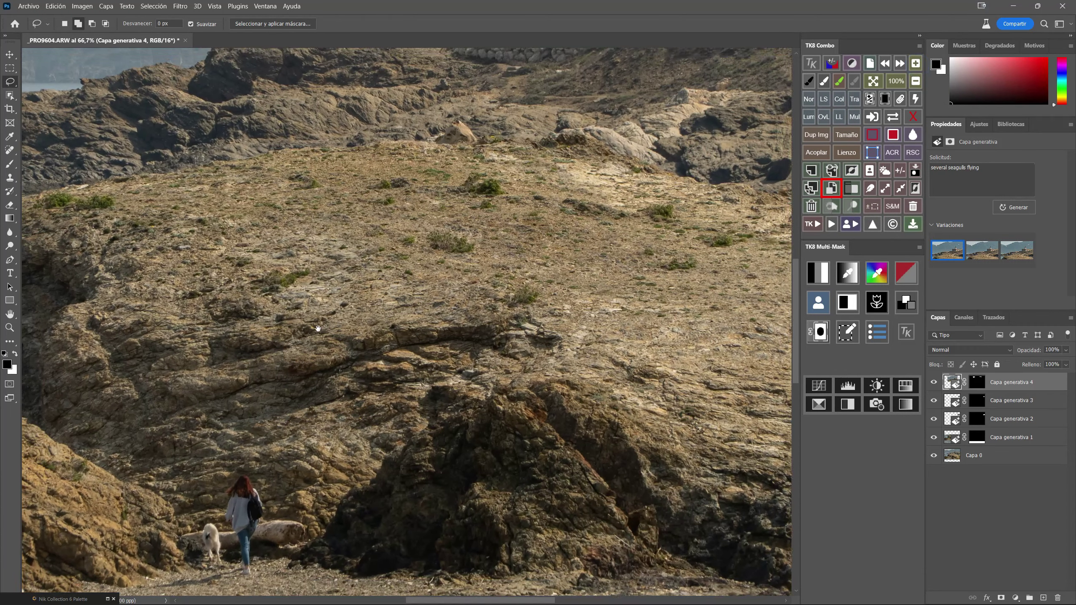
pyautogui.moveTo(296, 122)
pyautogui.mouseDown()
pyautogui.moveTo(326, 291)
pyautogui.moveTo(380, 388)
pyautogui.mouseUp()
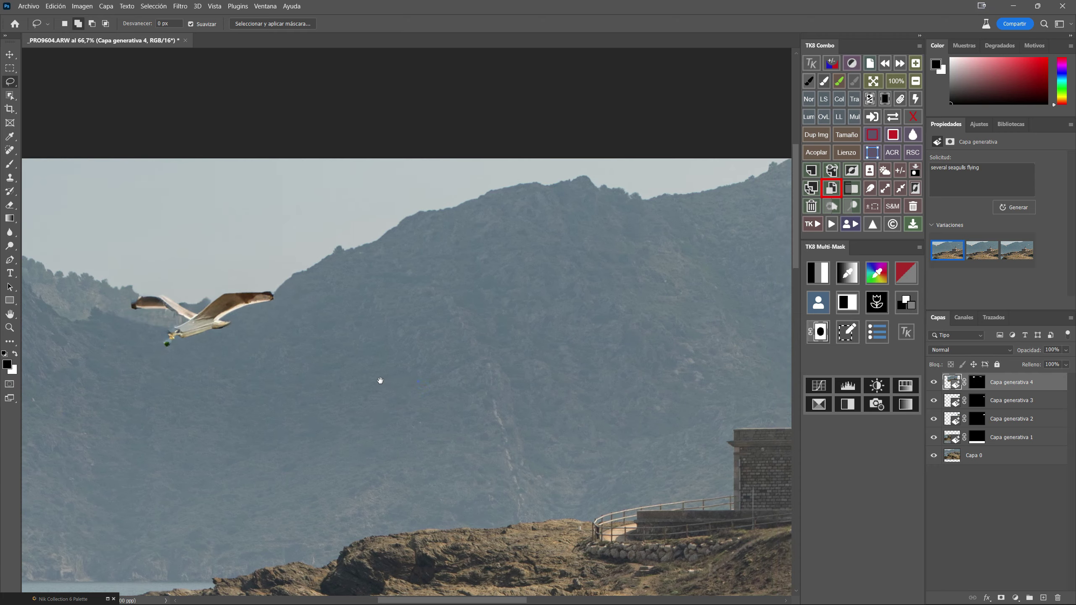
pyautogui.moveTo(425, 375)
pyautogui.mouseDown()
pyautogui.moveTo(287, 368)
pyautogui.moveTo(347, 362)
pyautogui.mouseUp()
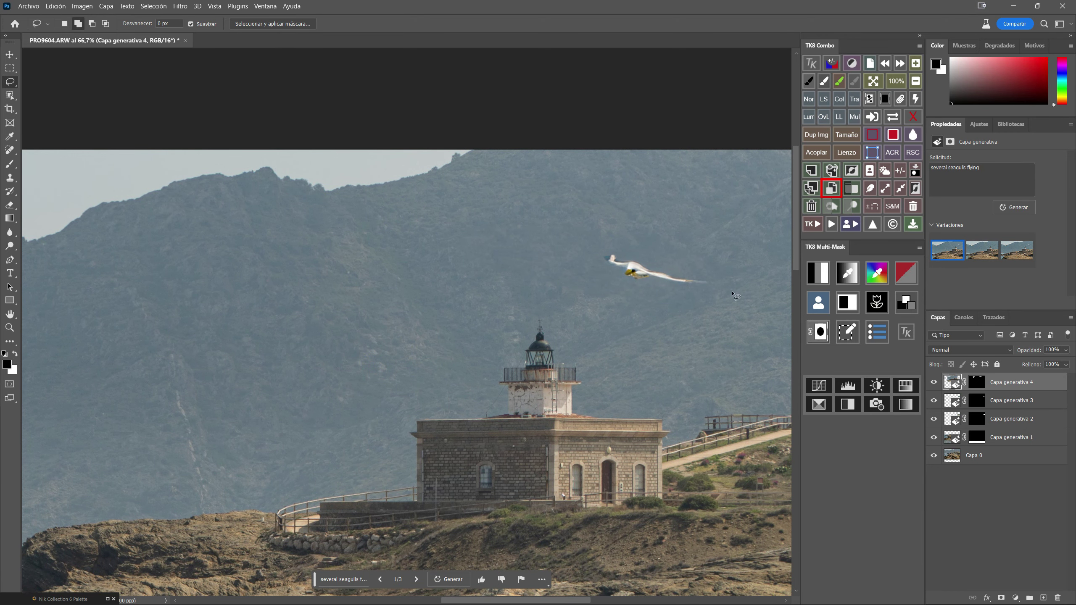
# Zoom back out and compare seagull variations, choosing the third one
pyautogui.hotkey('ctrl', '-')
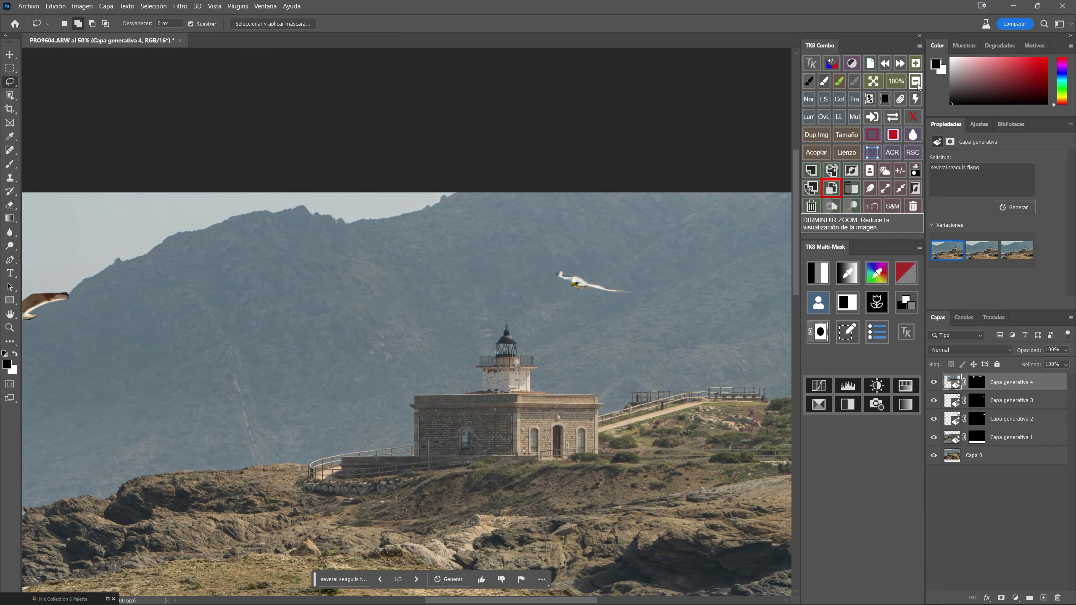
pyautogui.hotkey('ctrl', '-')
pyautogui.moveTo(410, 327); pyautogui.dragTo(483, 322)
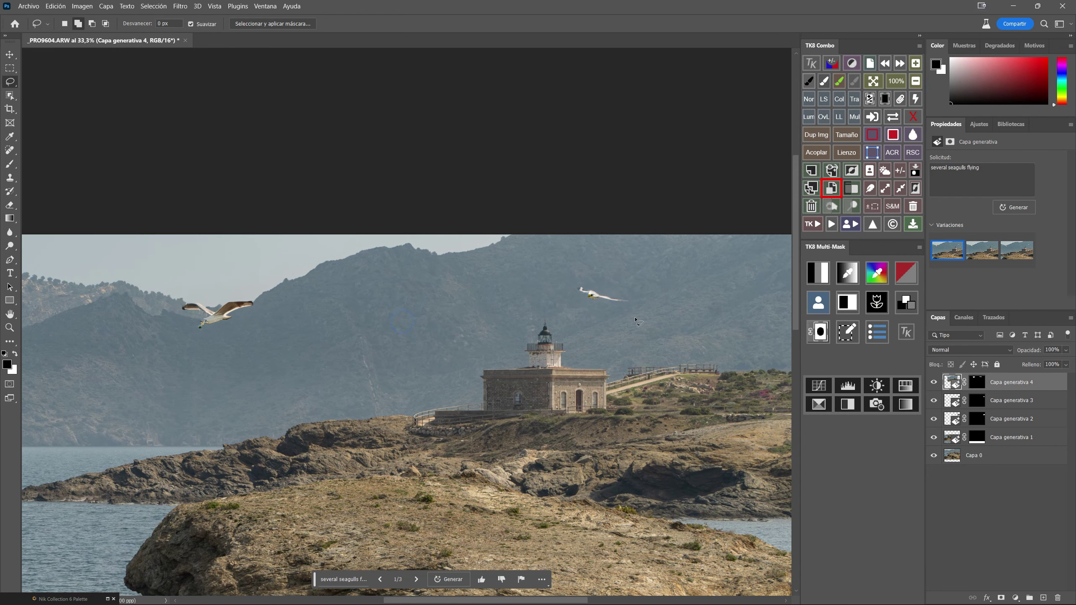
pyautogui.moveTo(982, 250)
pyautogui.click(977, 255)
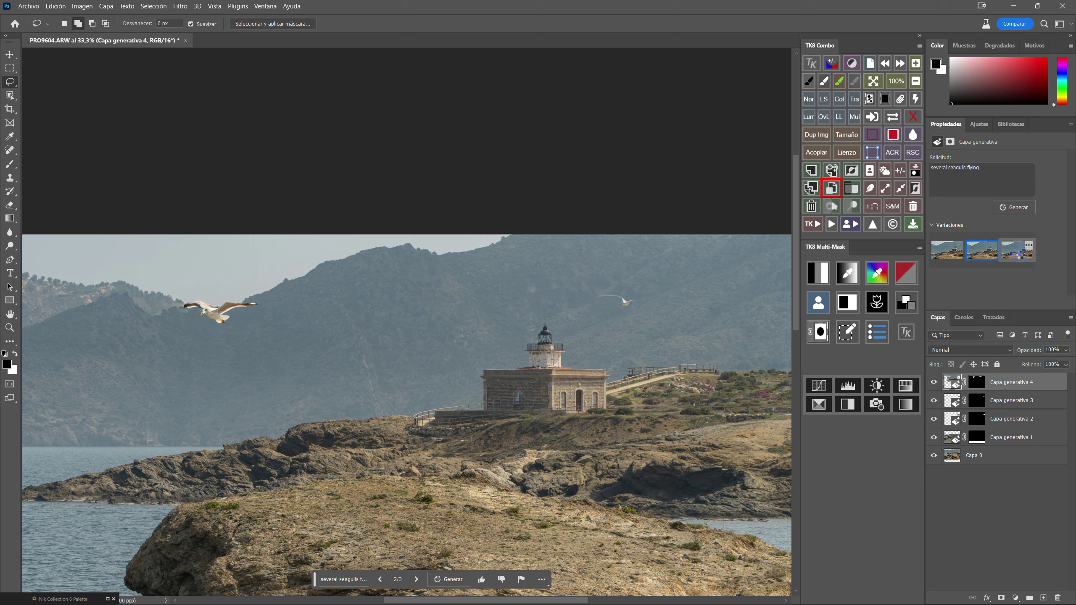
pyautogui.click(1019, 256)
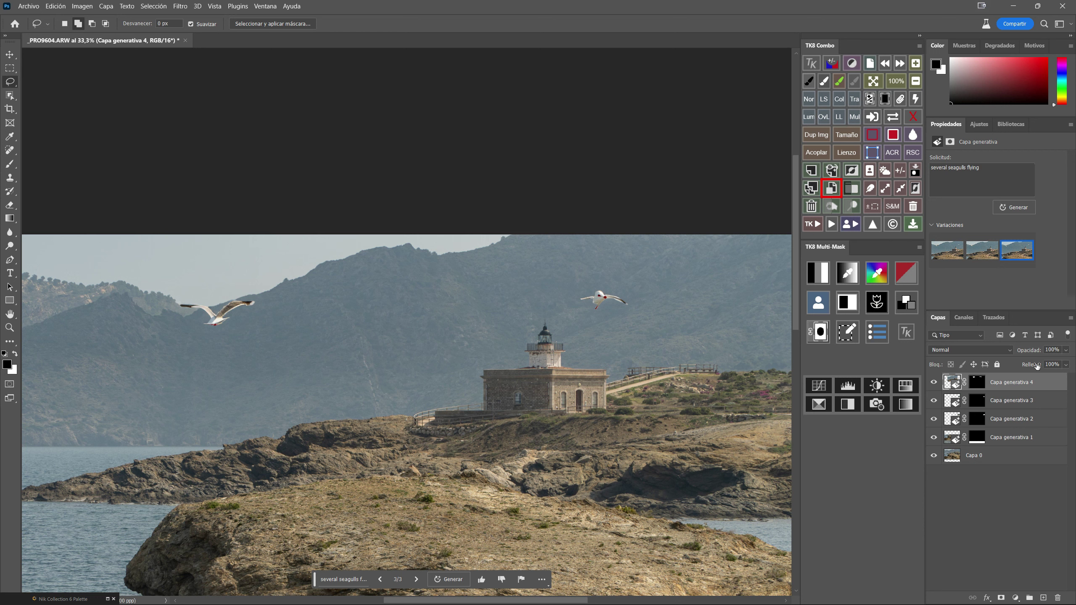
# Lower Capa generativa 4's opacity to 68% and fit the image on screen
pyautogui.click(1066, 350)
pyautogui.moveTo(1069, 361); pyautogui.dragTo(1066, 364)
pyautogui.moveTo(1054, 361); pyautogui.dragTo(1053, 363)
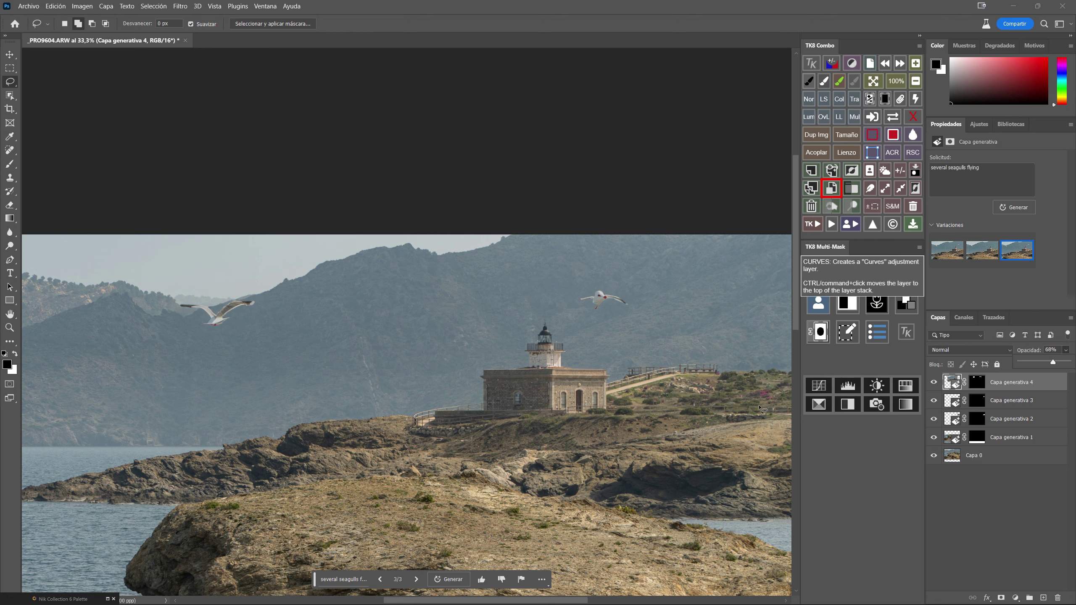
pyautogui.click(873, 82)
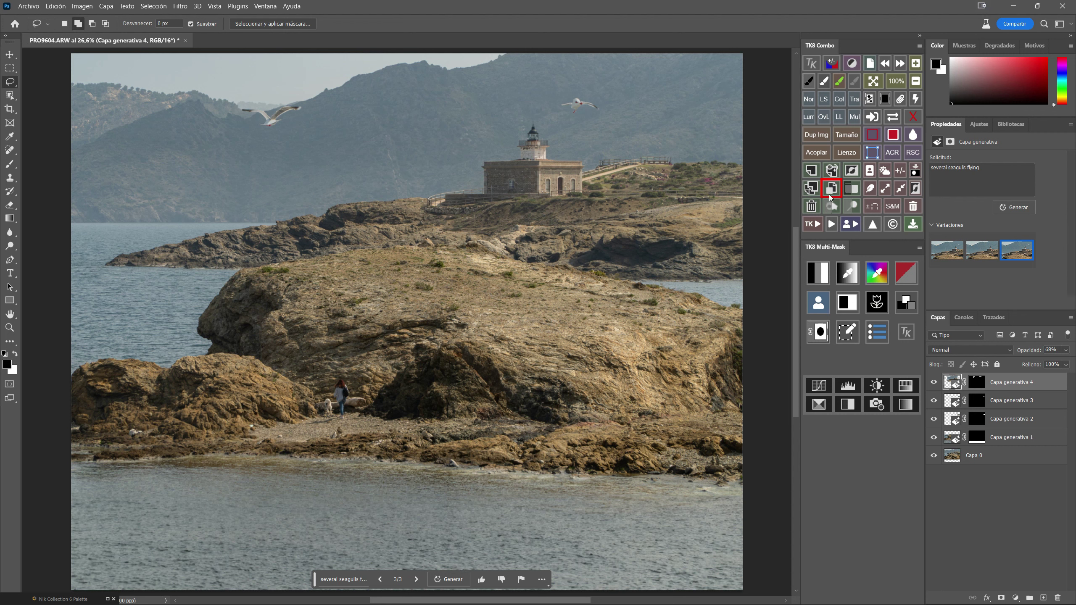
# Delete Capa generativa 4, zoom out to 16.7%, and lasso an oval of water below the rocks
pyautogui.click(812, 206)
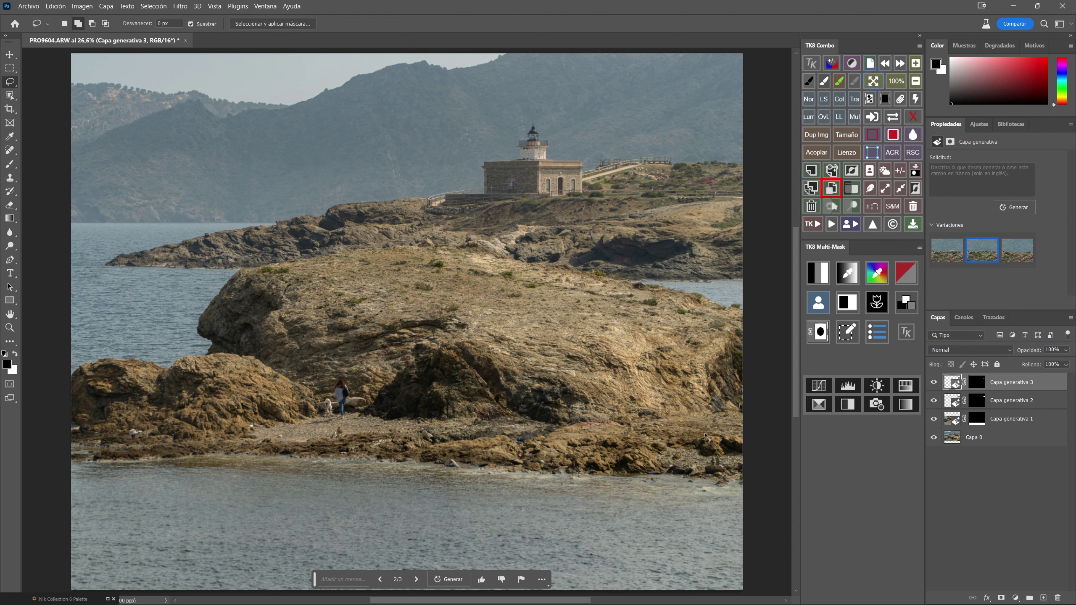
pyautogui.click(916, 82)
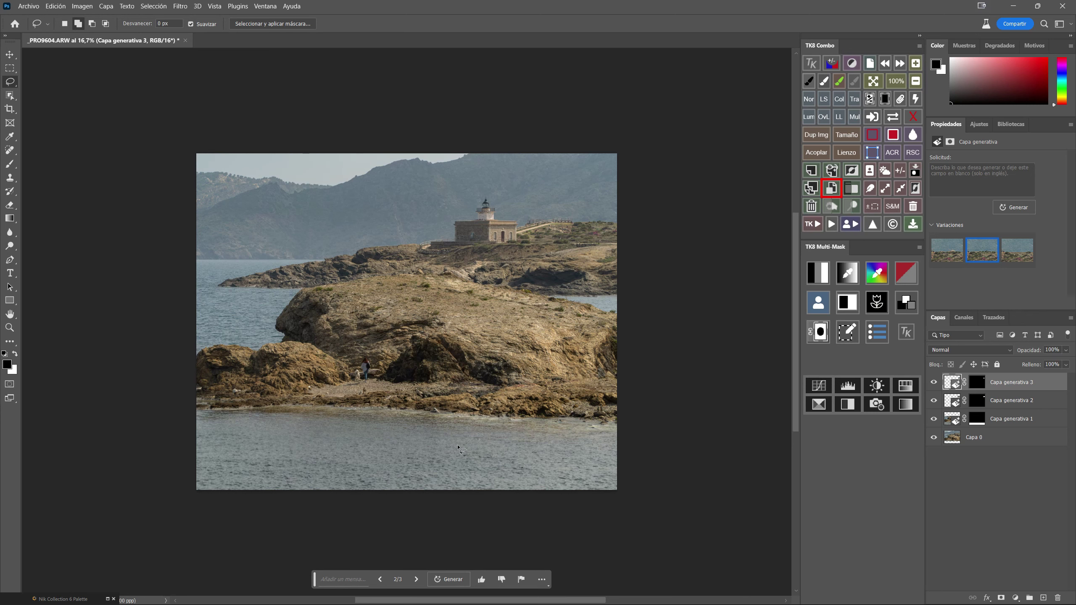
pyautogui.moveTo(438, 433); pyautogui.dragTo(341, 427)
pyautogui.moveTo(321, 466)
pyautogui.mouseDown()
pyautogui.moveTo(491, 482)
pyautogui.moveTo(466, 441)
pyautogui.mouseUp()
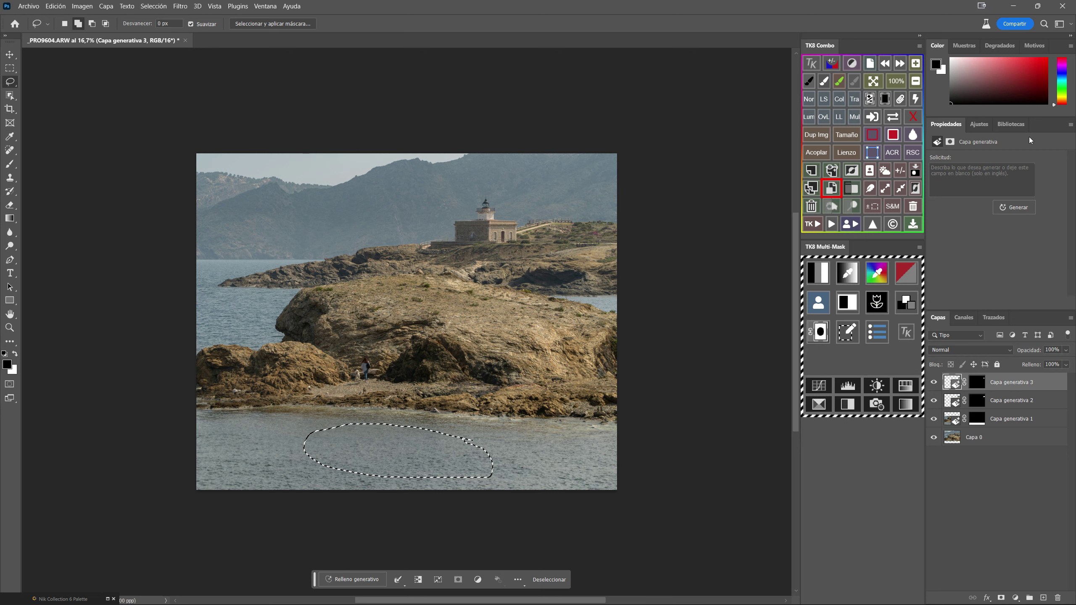
# Replace the lasso with a 2081×702 px rectangular selection over the bottom-centre water
pyautogui.click(901, 171)
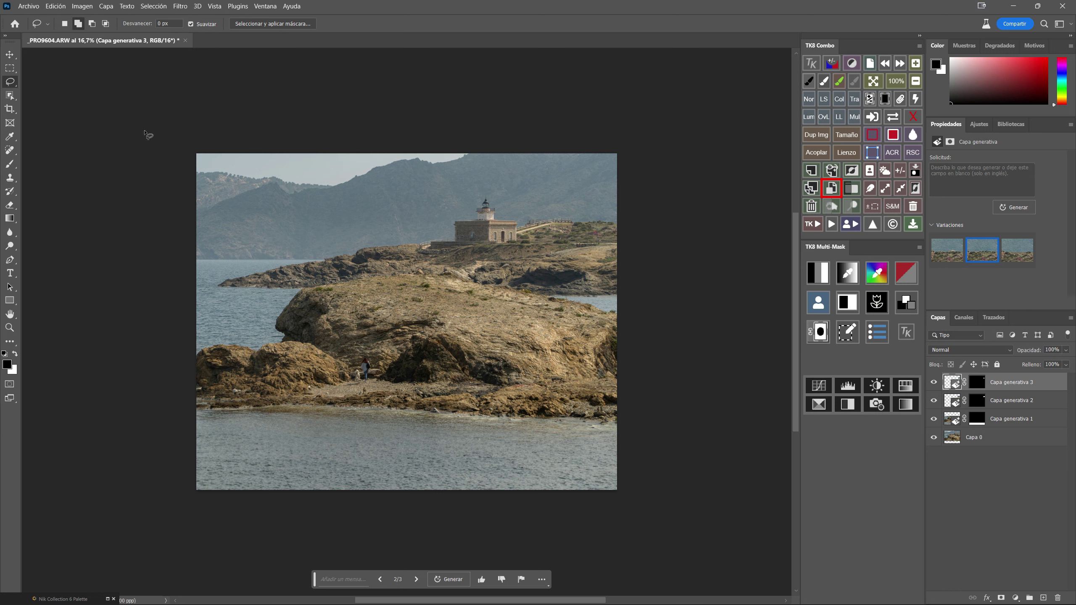
pyautogui.click(10, 68)
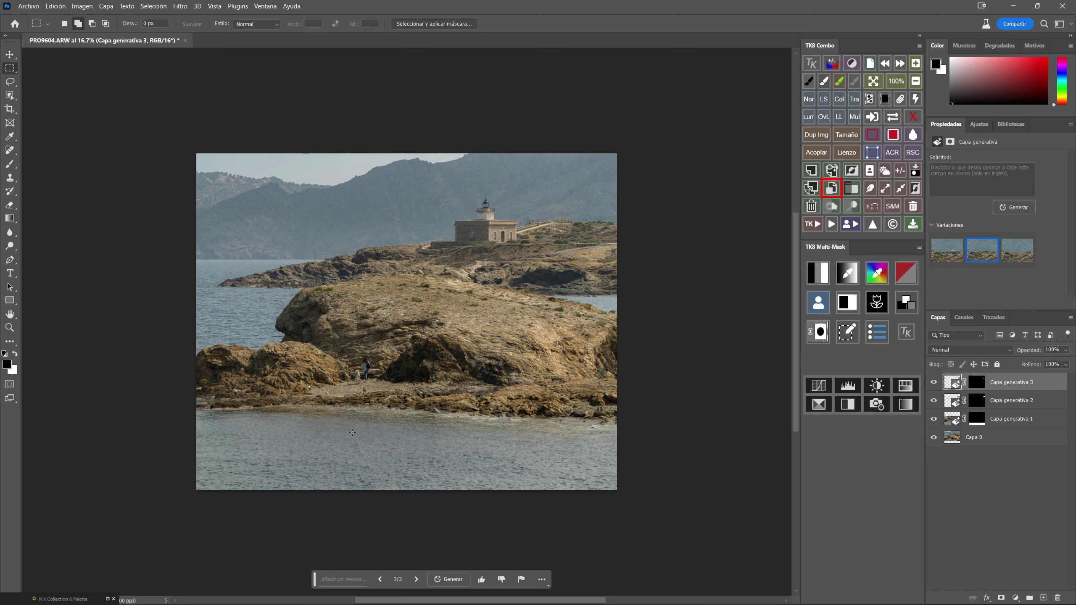
pyautogui.moveTo(347, 431); pyautogui.dragTo(491, 479)
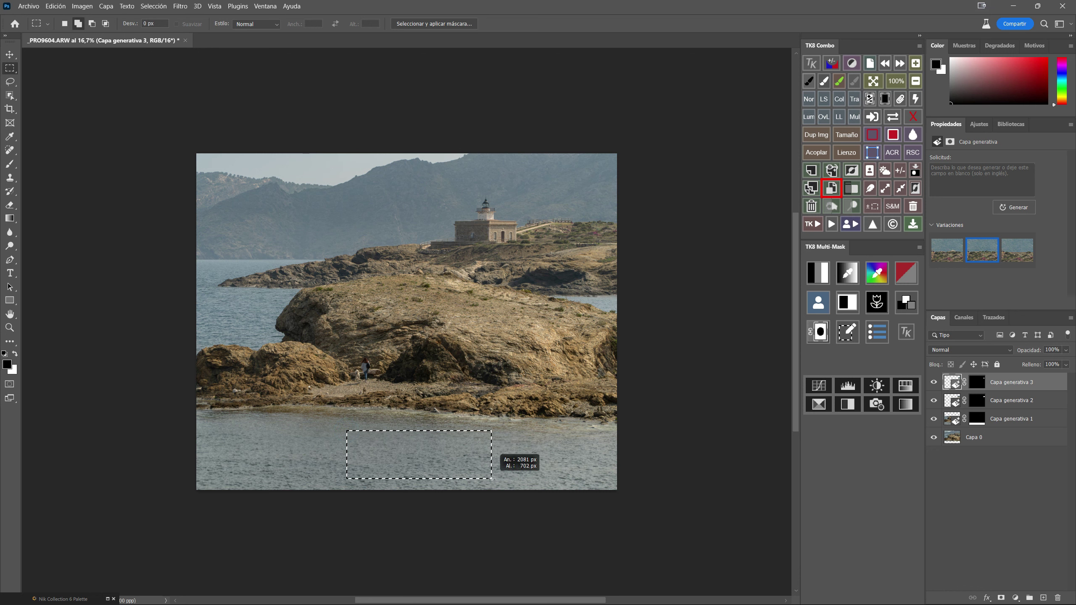
pyautogui.moveTo(491, 479); pyautogui.dragTo(492, 482)
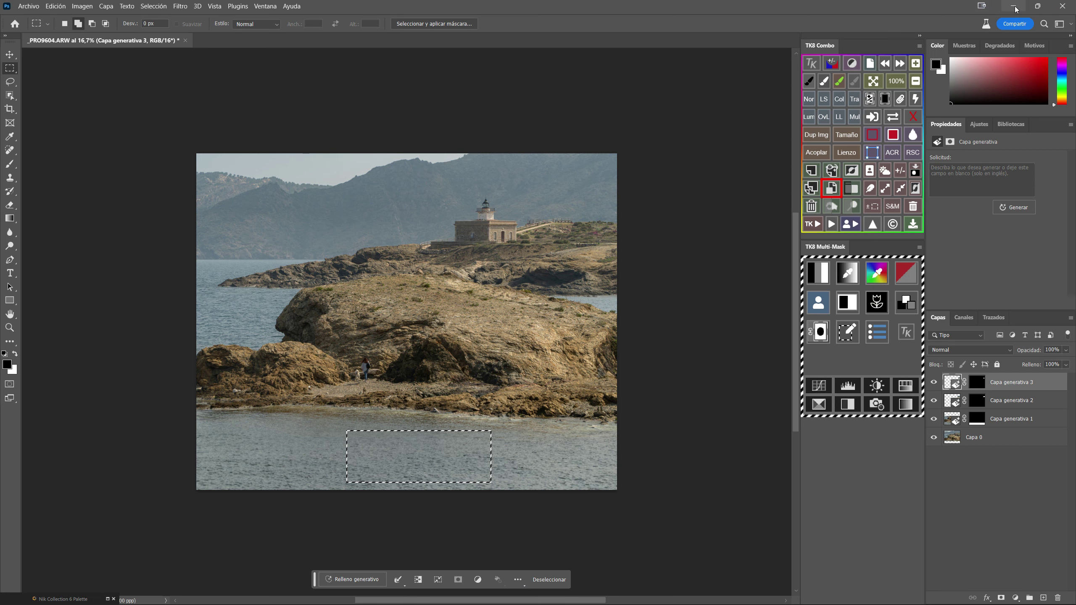
pyautogui.hotkey('alt', 'Tab')
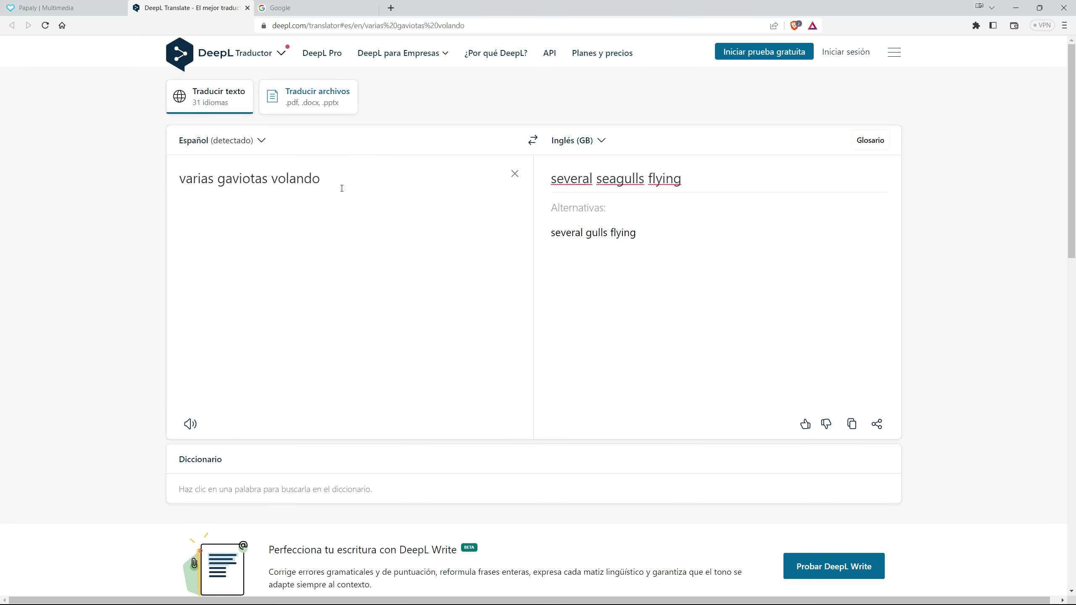
# Replace DeepL's source text with 'barca de pescador' and copy the translation 'fisherman's boat'
pyautogui.moveTo(341, 187); pyautogui.dragTo(177, 185)
pyautogui.click(515, 174)
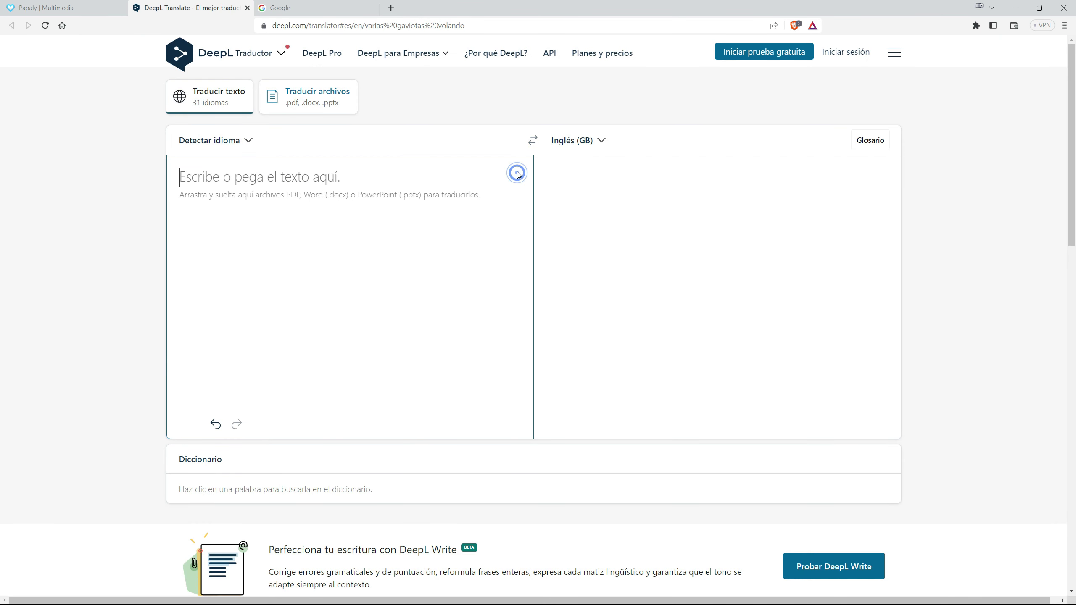
pyautogui.write('barca de pescador')
pyautogui.press('Return')
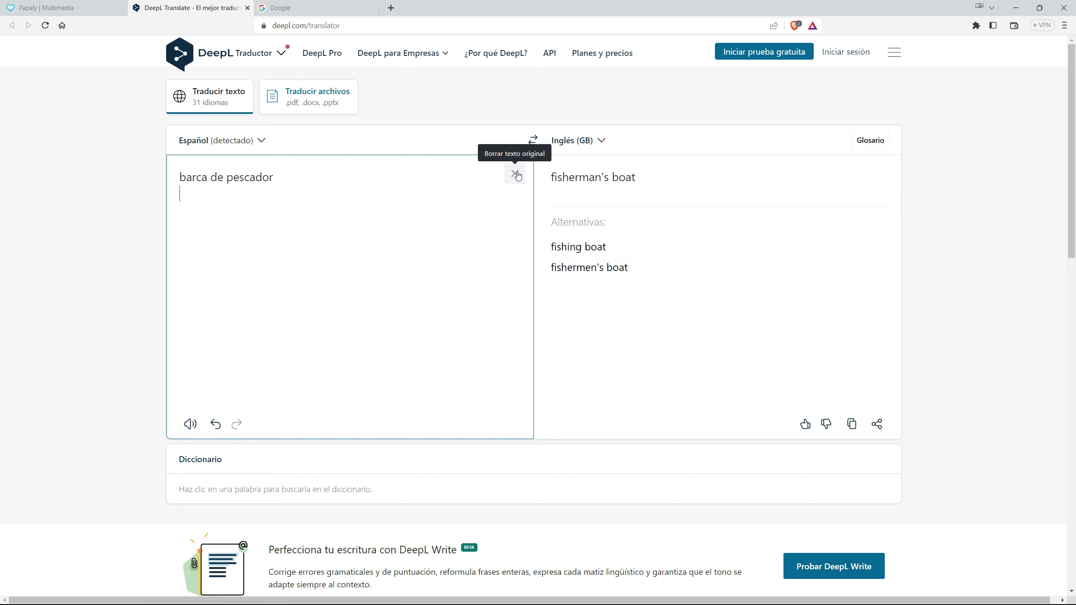
pyautogui.press('BackSpace')
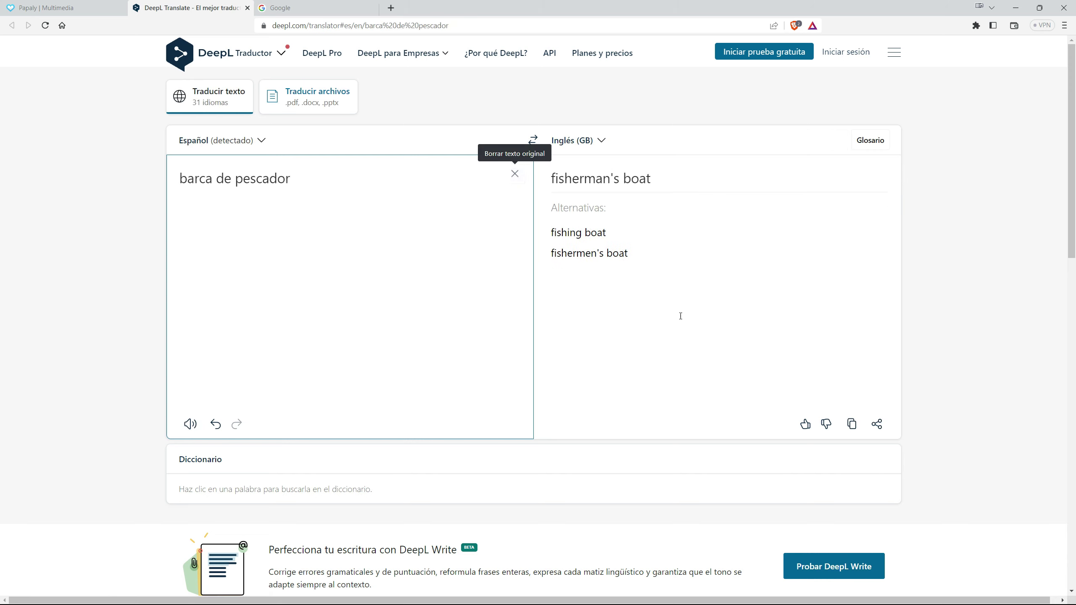
pyautogui.click(852, 424)
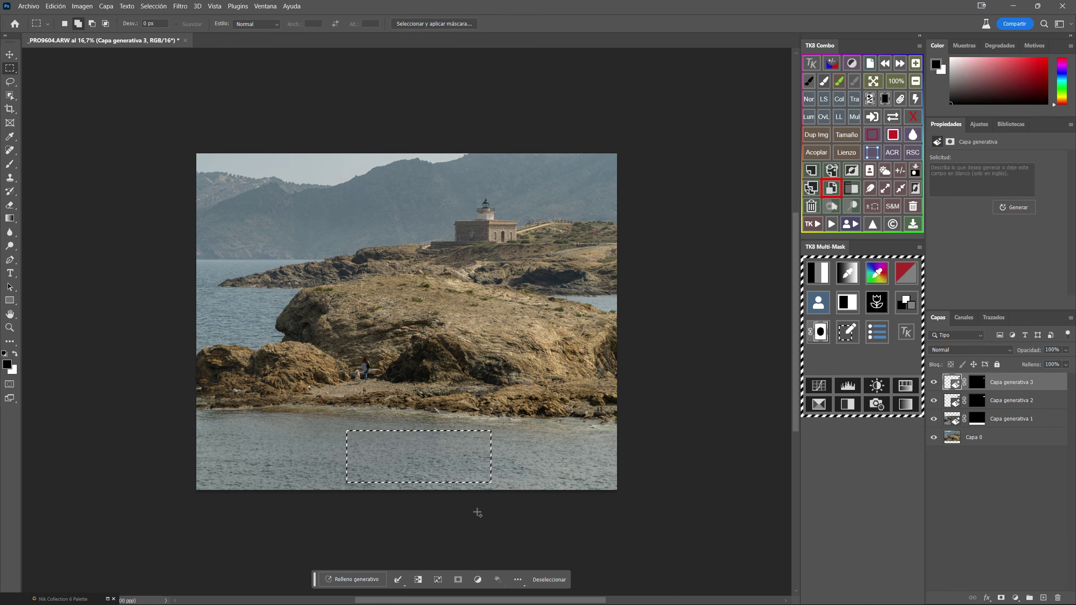
# Generative-fill the selected water with the pasted prompt 'fisherman's boat', producing Capa generativa 4
pyautogui.click(352, 579)
pyautogui.rightClick(397, 579)
pyautogui.click(271, 479)
pyautogui.write("fisherman's boat")
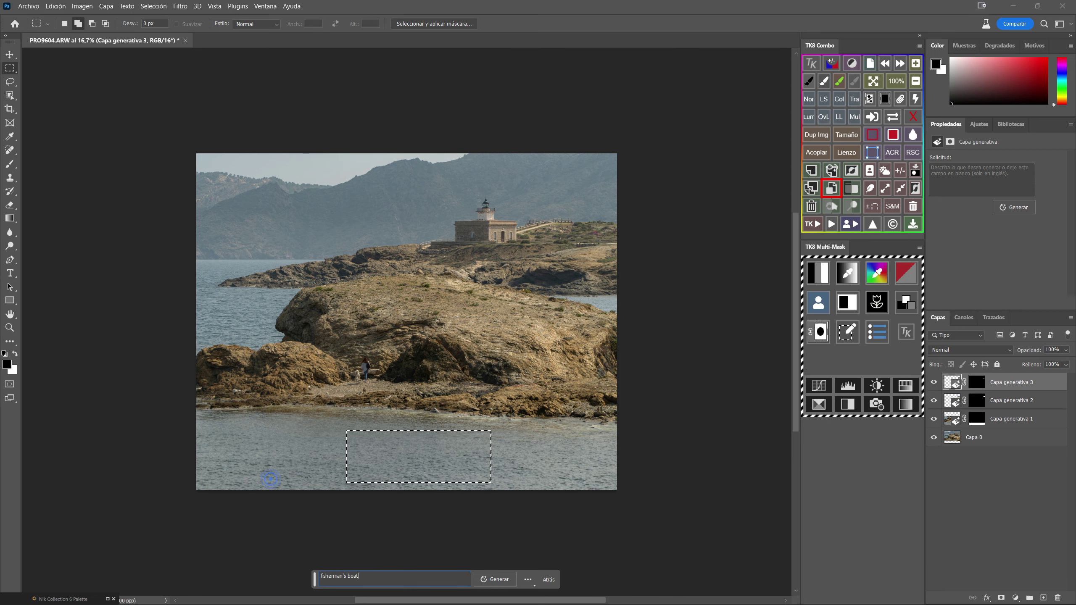
pyautogui.click(496, 579)
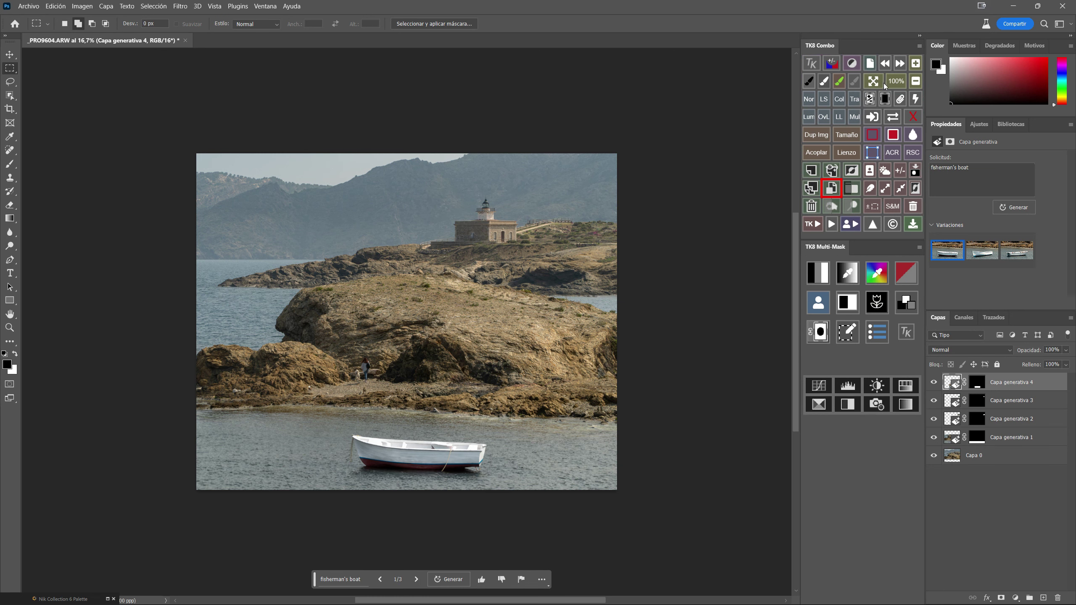
pyautogui.click(873, 81)
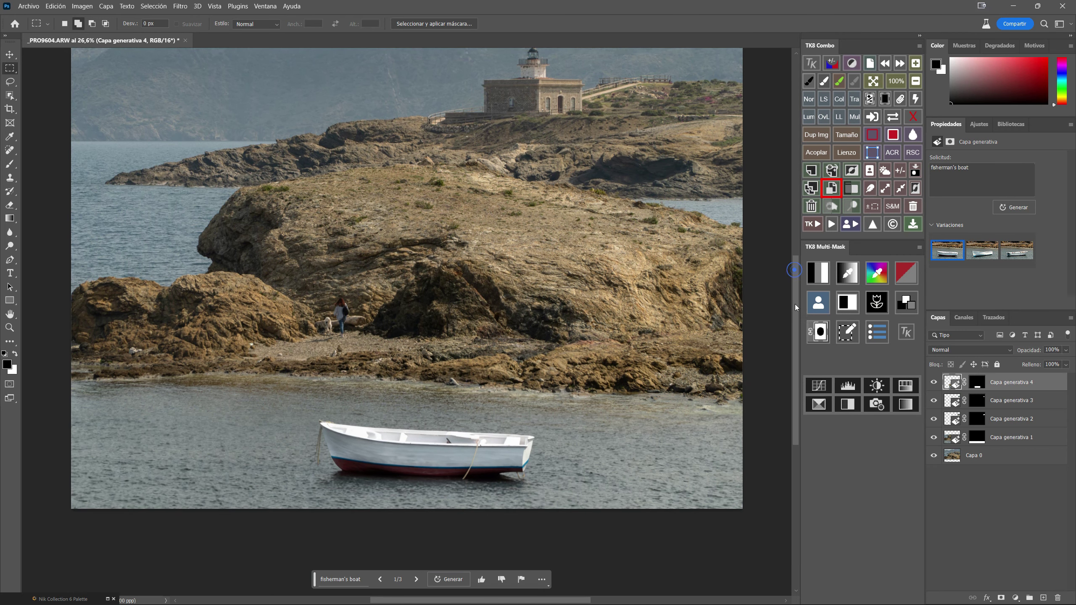
# Compare the boat variations, keep the third white boat with gear aboard, and rate it thumbs-up
pyautogui.moveTo(794, 272); pyautogui.dragTo(798, 319)
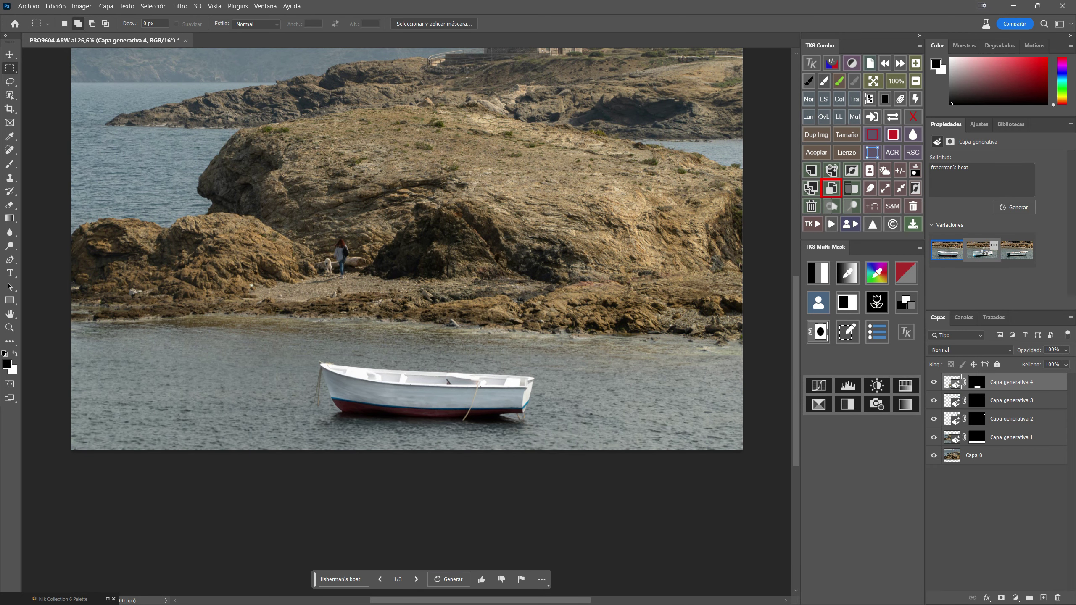
pyautogui.click(986, 253)
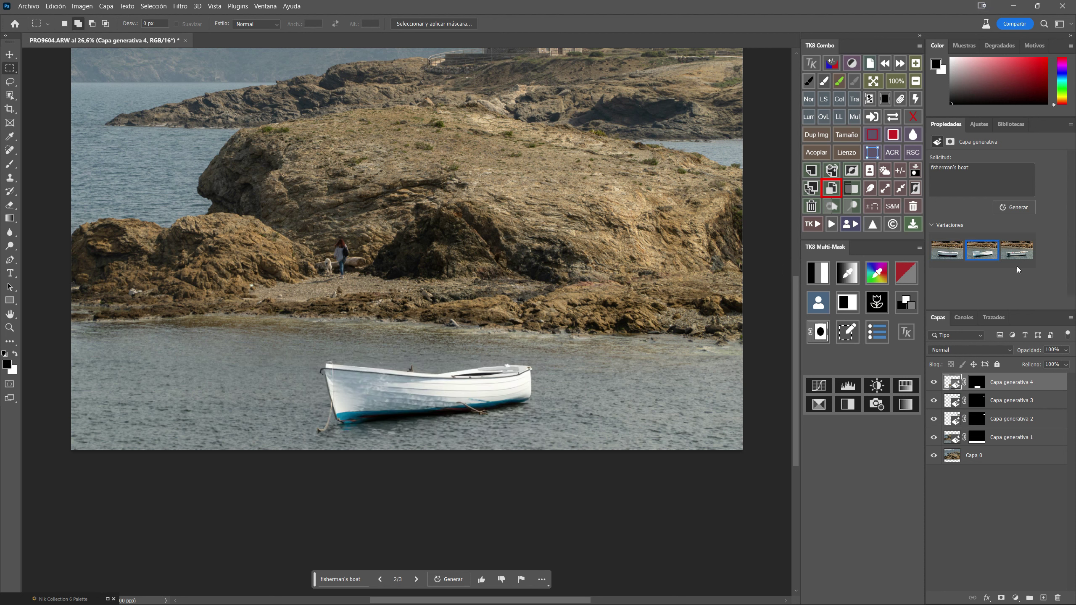
pyautogui.click(1016, 253)
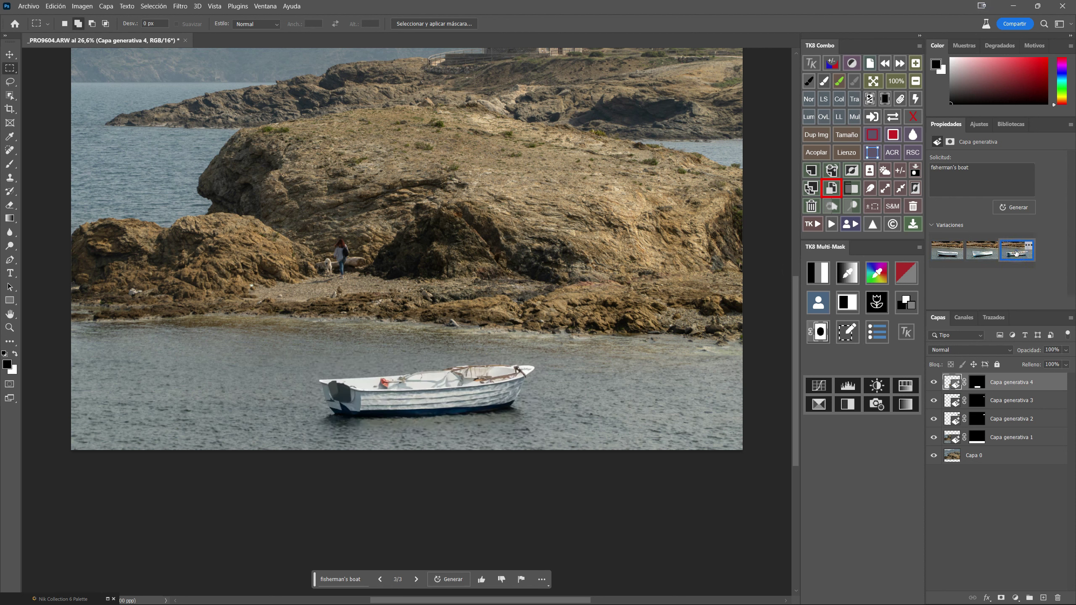
pyautogui.click(987, 252)
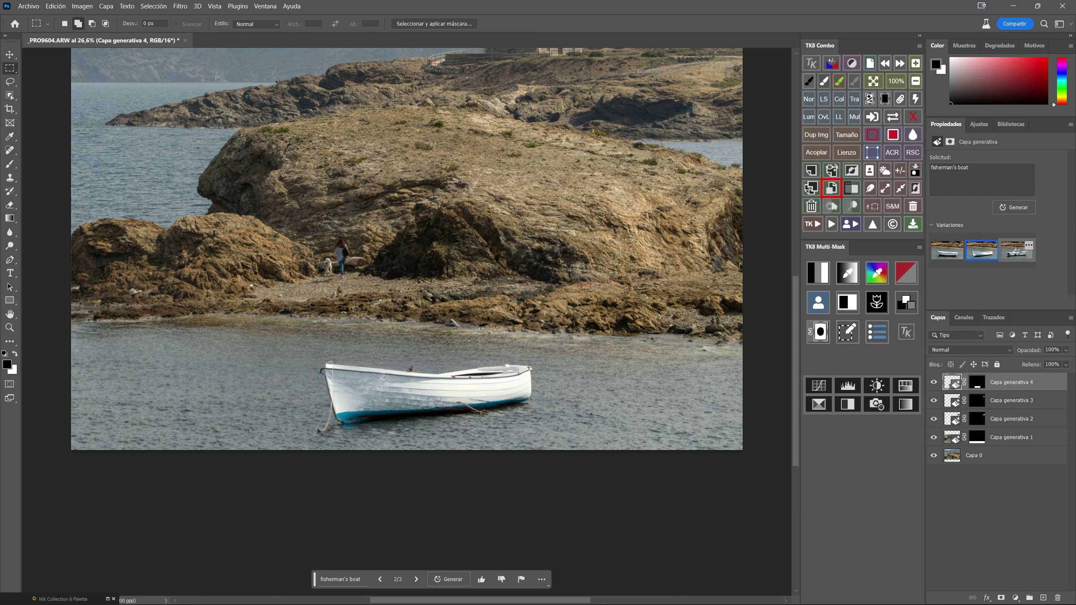
pyautogui.click(1008, 254)
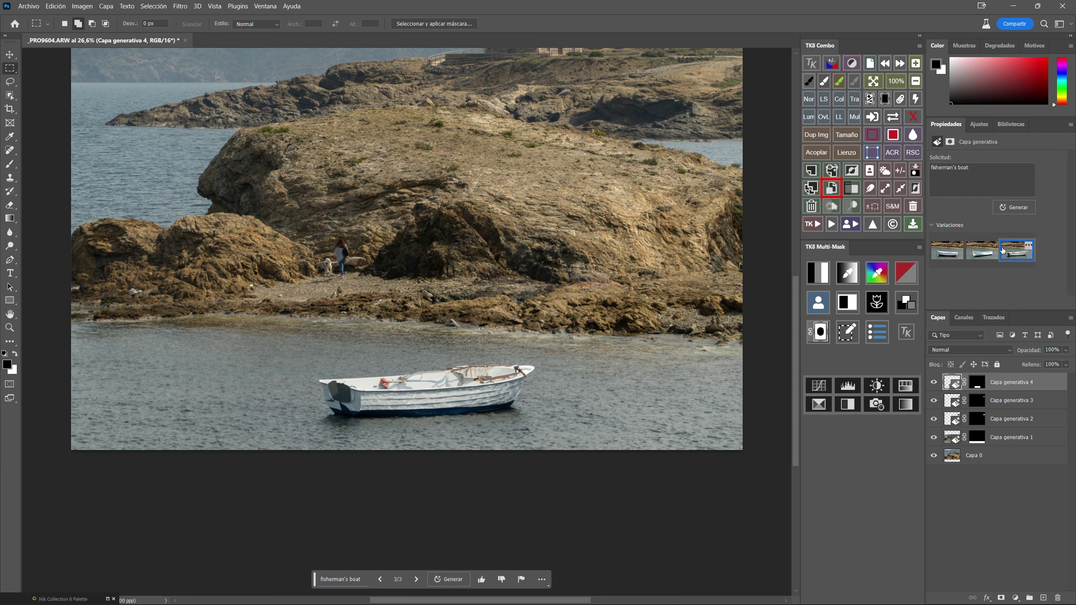
pyautogui.click(483, 579)
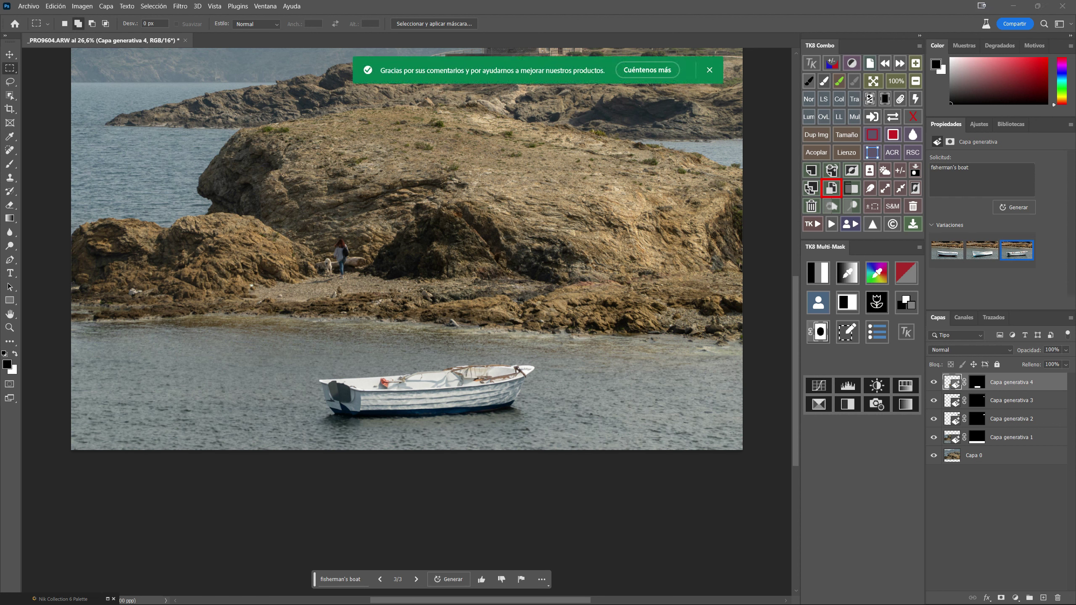
pyautogui.click(1015, 598)
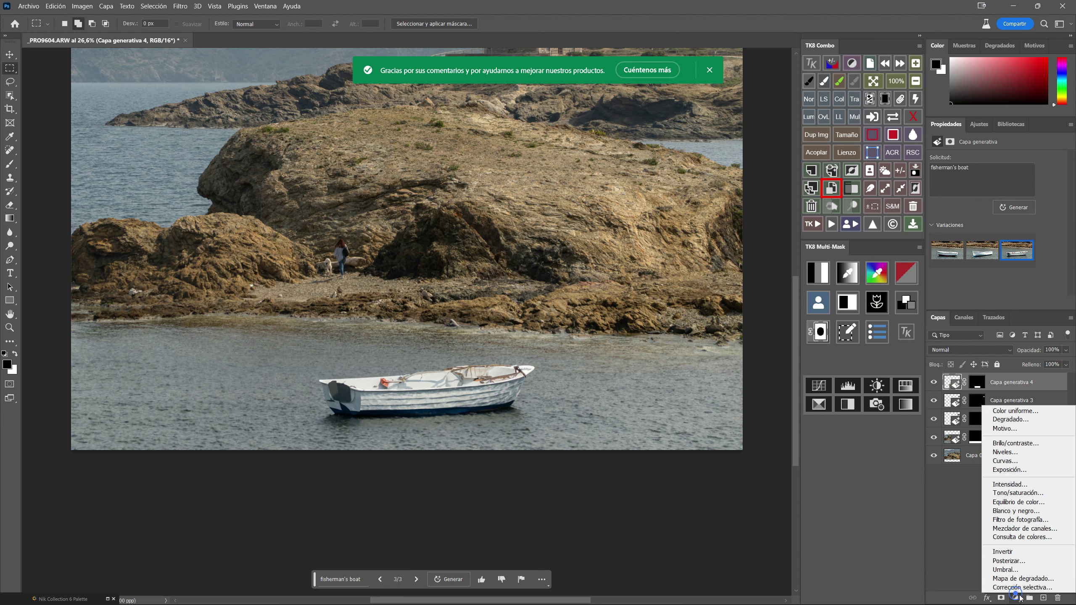
pyautogui.click(1021, 443)
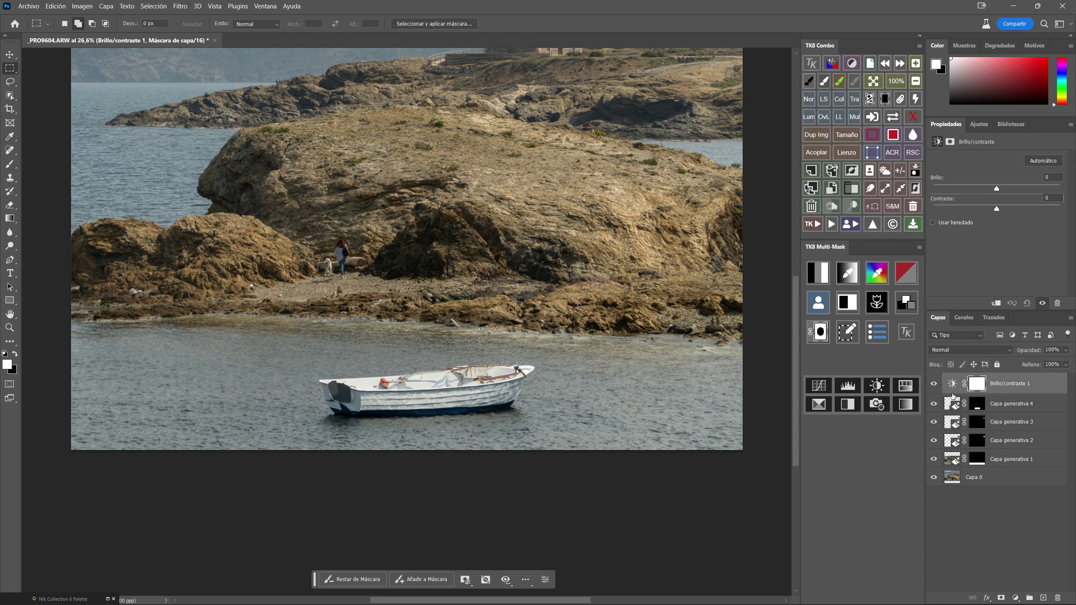
pyautogui.moveTo(953, 402)
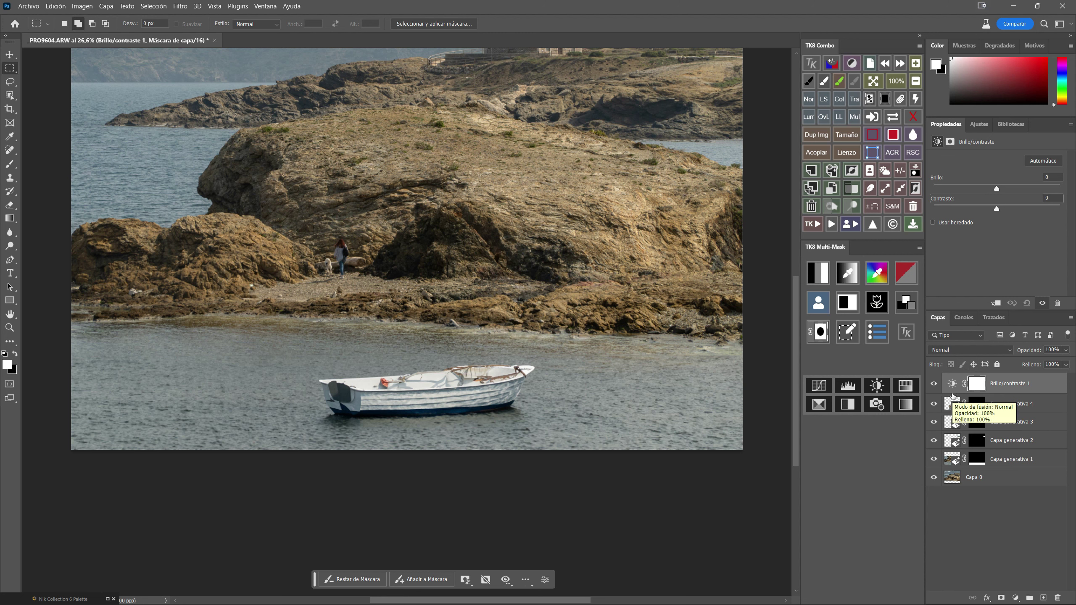
pyautogui.moveTo(952, 396); pyautogui.dragTo(956, 393)
pyautogui.keyDown('alt'); pyautogui.click(956, 394); pyautogui.keyUp('alt')
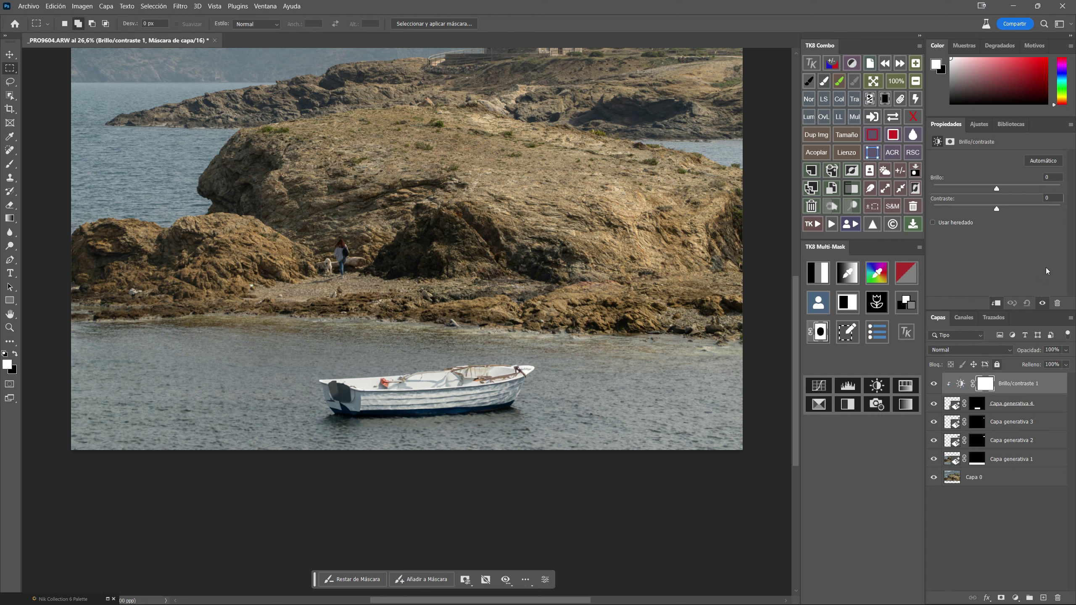
pyautogui.moveTo(997, 189); pyautogui.dragTo(979, 189)
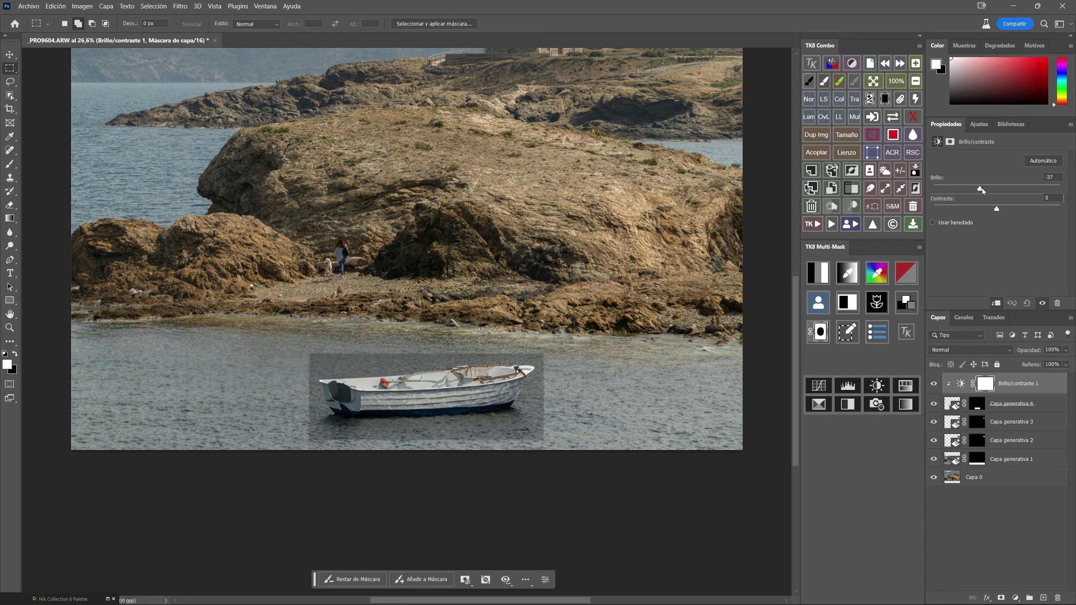
pyautogui.moveTo(979, 189); pyautogui.dragTo(994, 190)
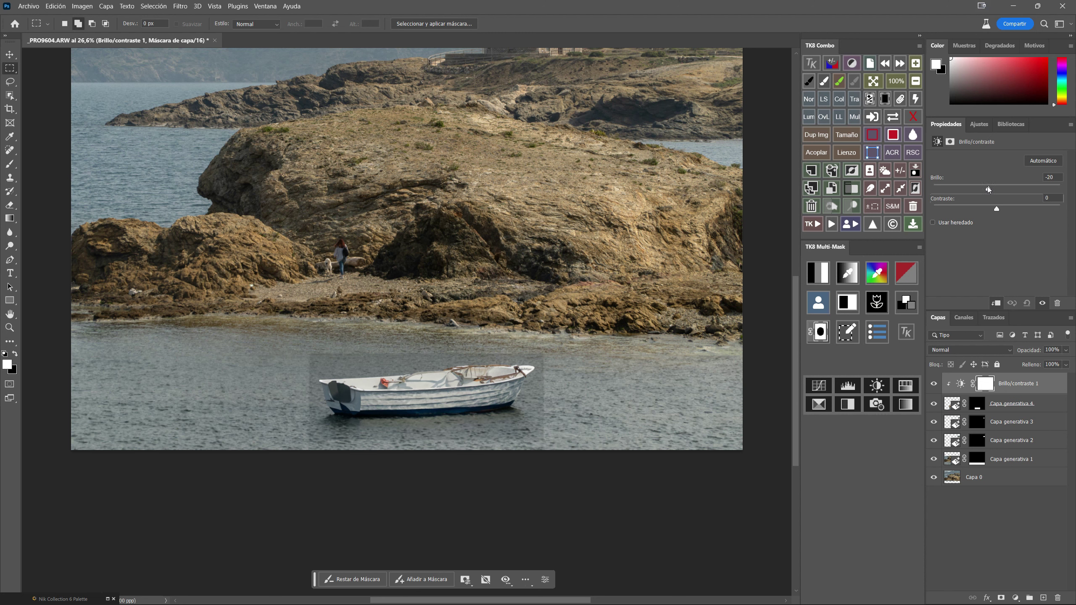
pyautogui.moveTo(996, 191); pyautogui.dragTo(997, 193)
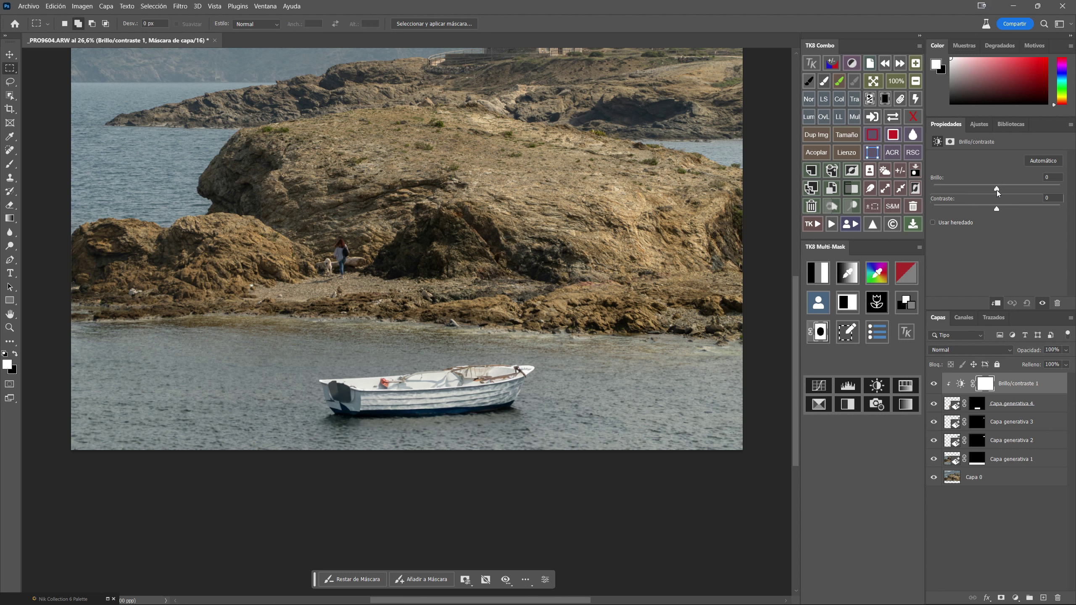
pyautogui.click(811, 206)
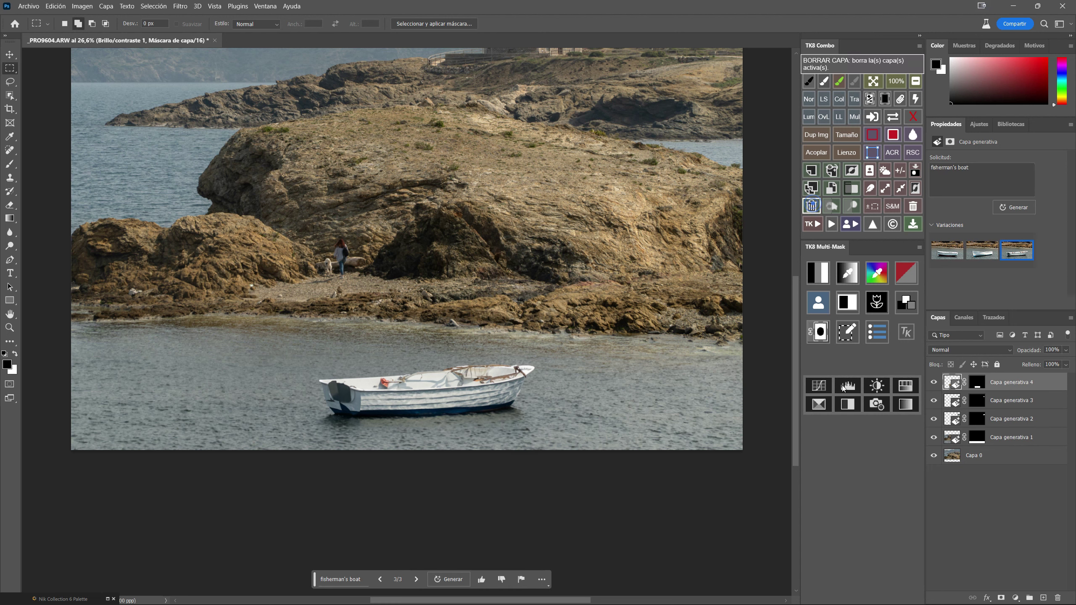
# Lower Capa generativa 4's opacity, then delete the generated boat layer
pyautogui.click(1068, 350)
pyautogui.moveTo(1068, 363); pyautogui.dragTo(1060, 362)
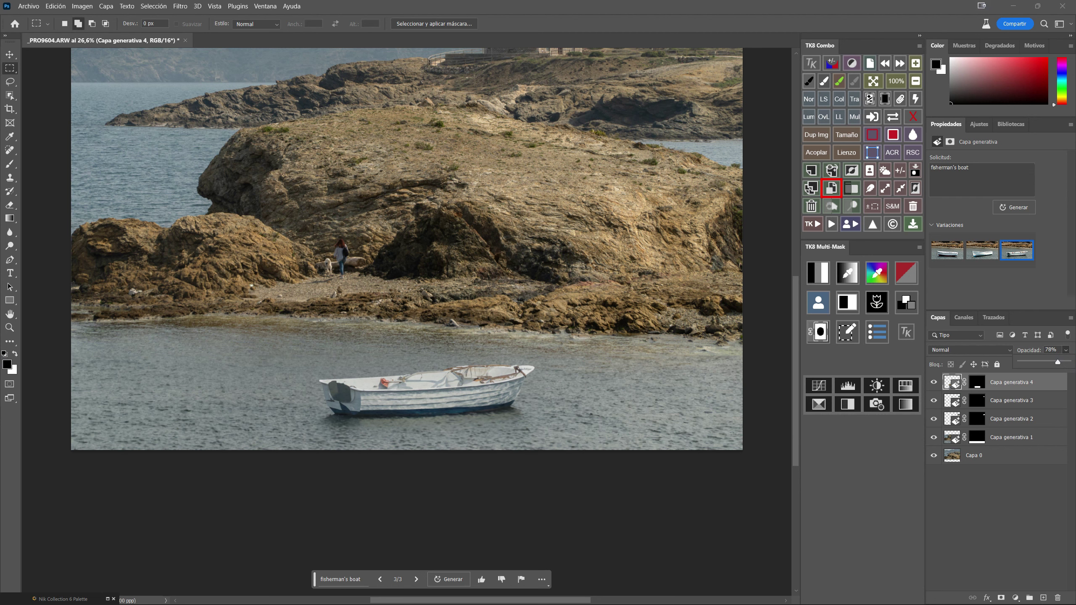
pyautogui.click(809, 188)
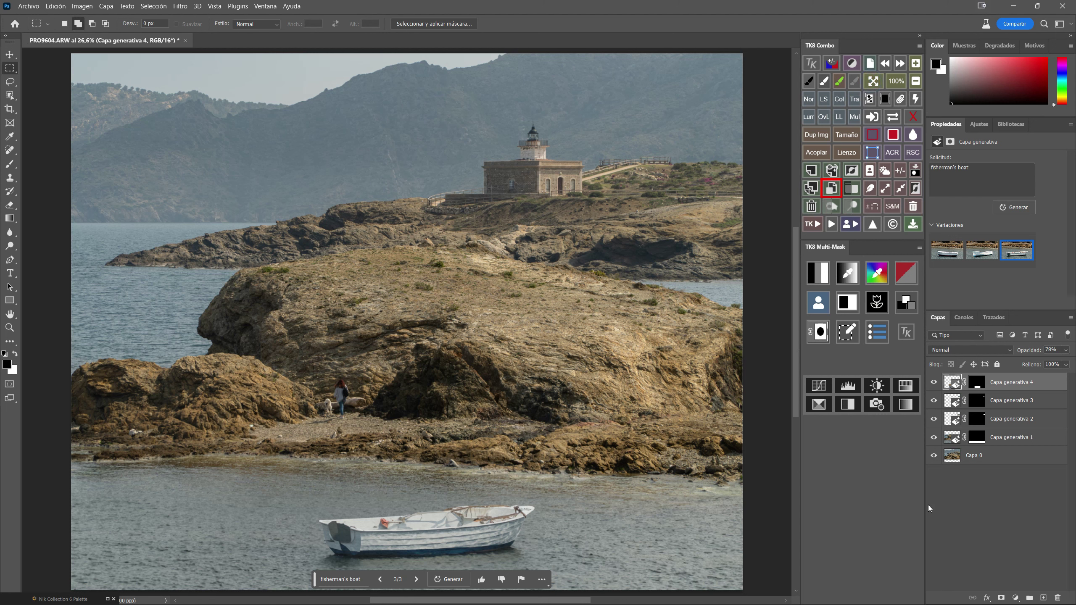
pyautogui.click(811, 206)
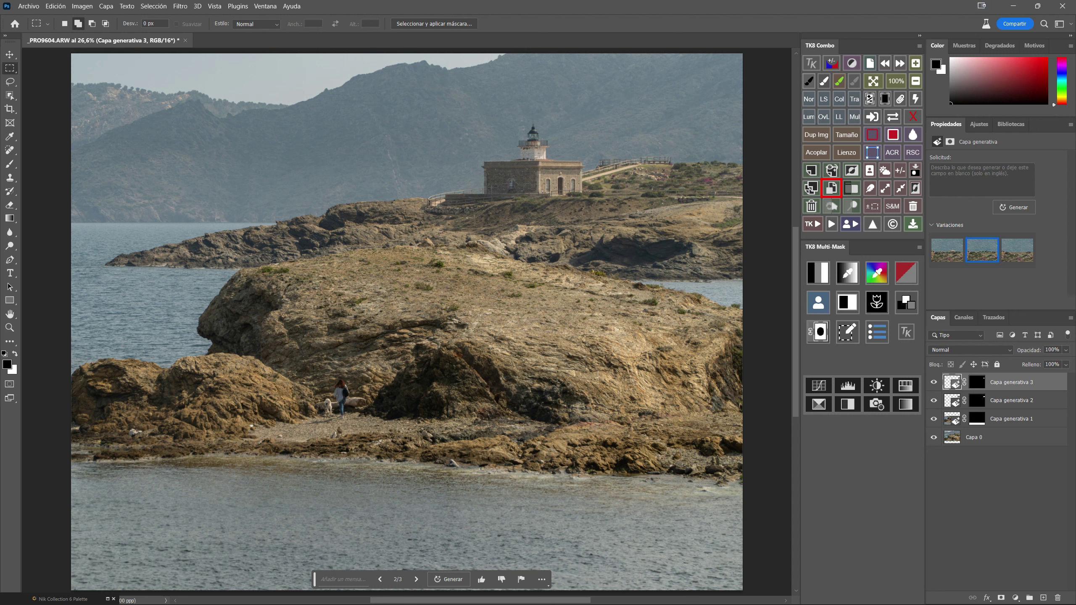
# Launch FastStone Image Viewer from the app list and return to its thumbnail browser
pyautogui.press('super')
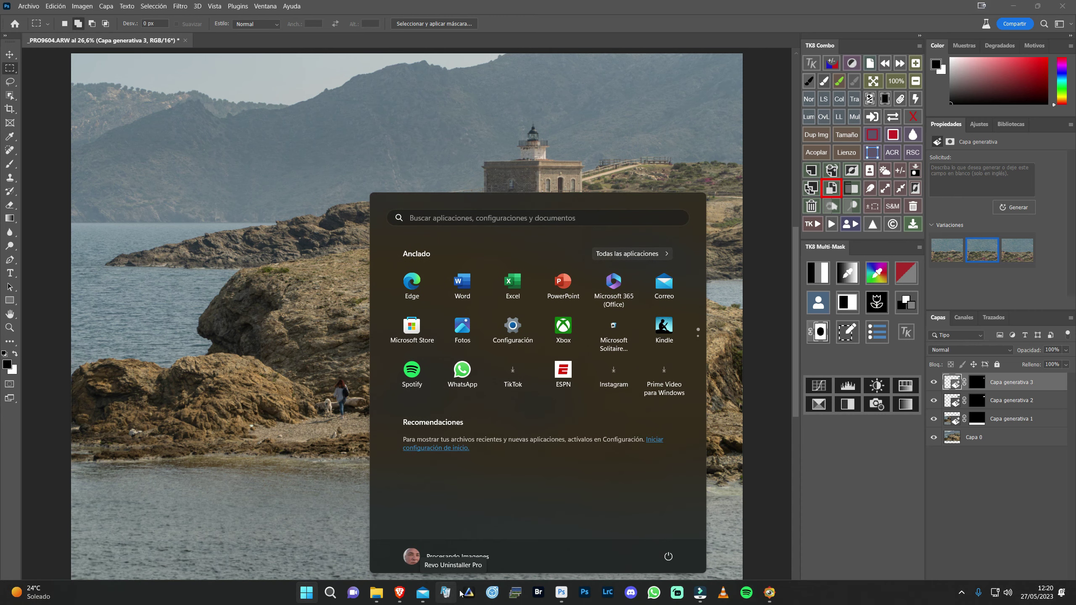
pyautogui.click(770, 593)
pyautogui.moveTo(538, 4)
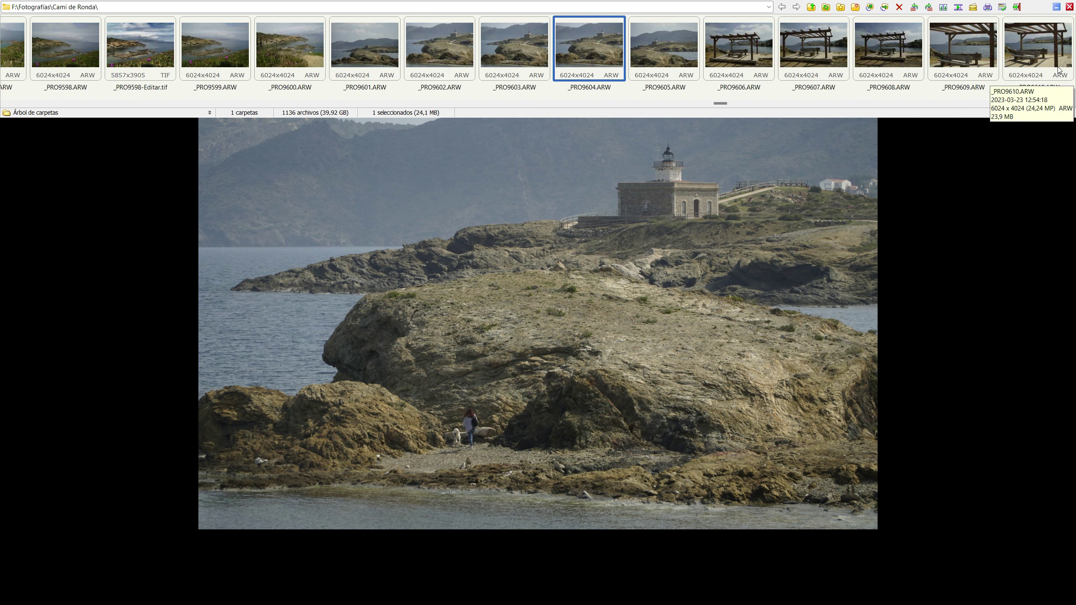
pyautogui.click(1016, 8)
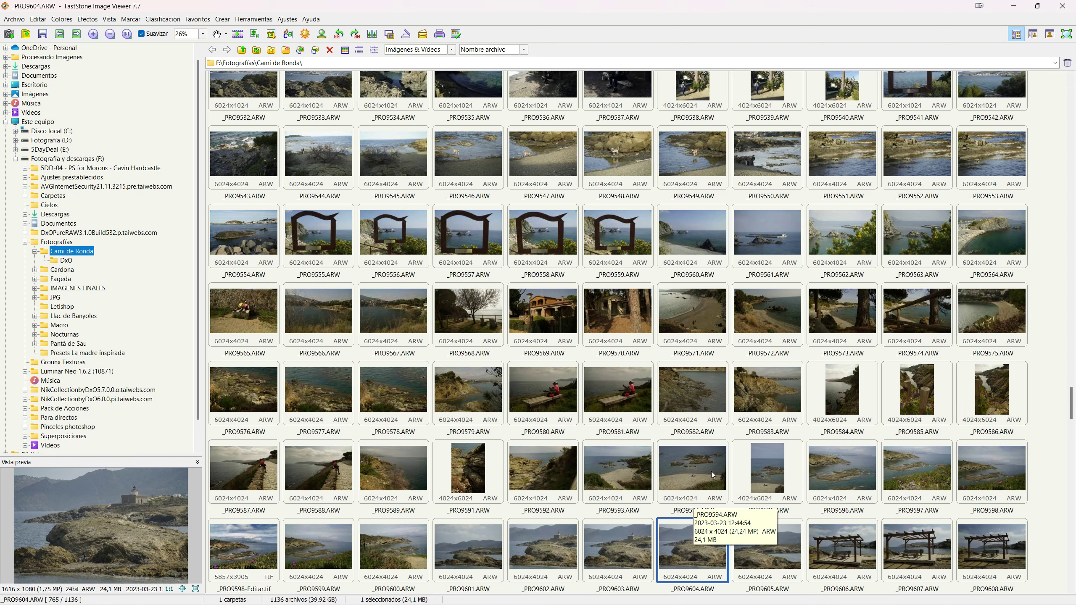
pyautogui.click(767, 468)
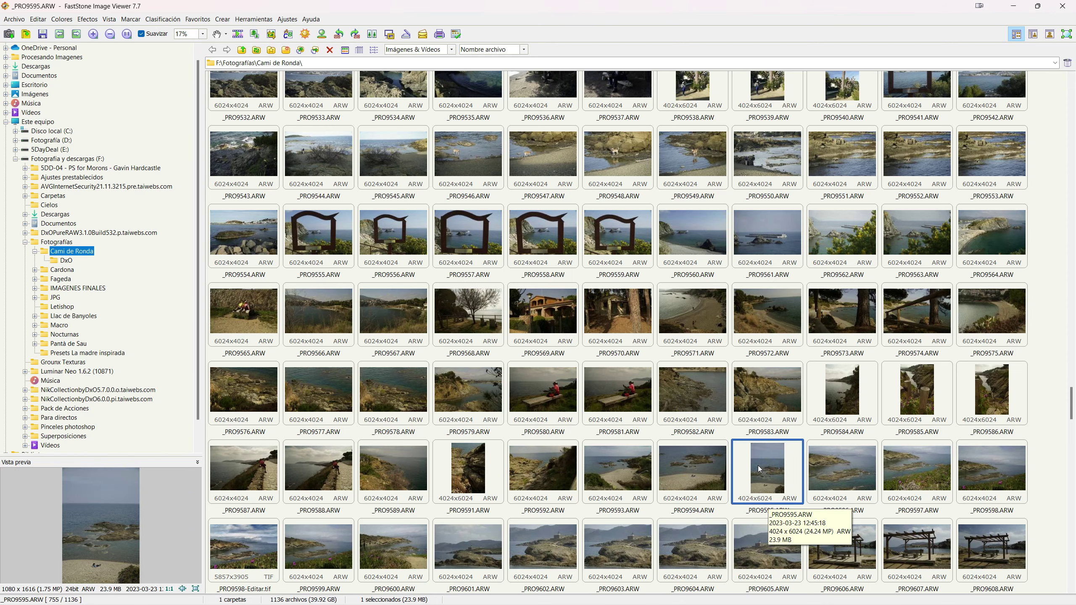
# Open _PRO9657.ARW full screen and bring up its external-editor options including Photoshop Beta
pyautogui.scroll(-3, 758, 469)
pyautogui.scroll(-6, 758, 469)
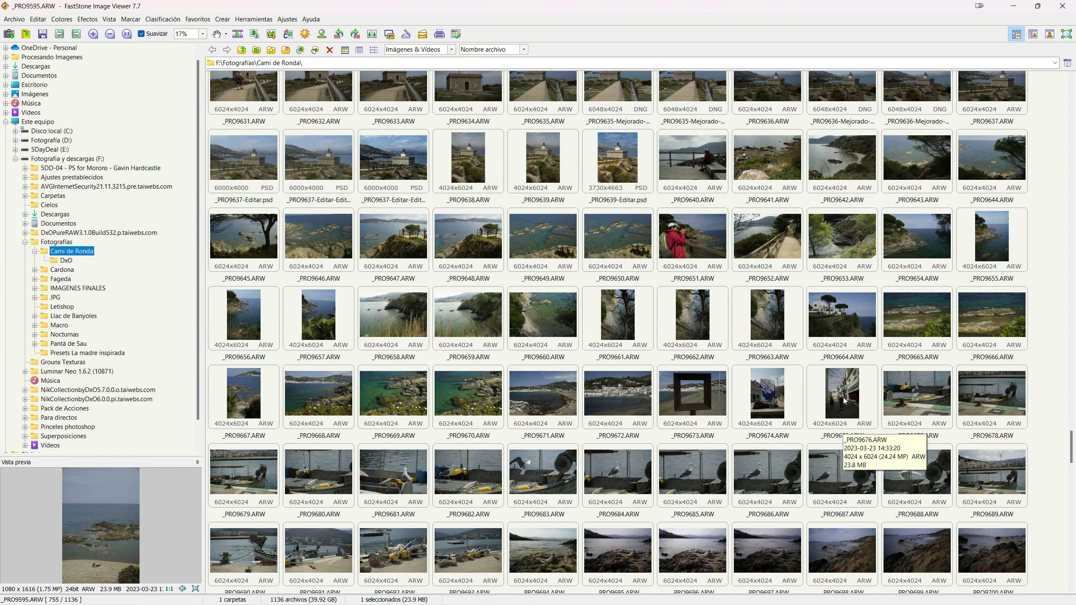
pyautogui.click(315, 323)
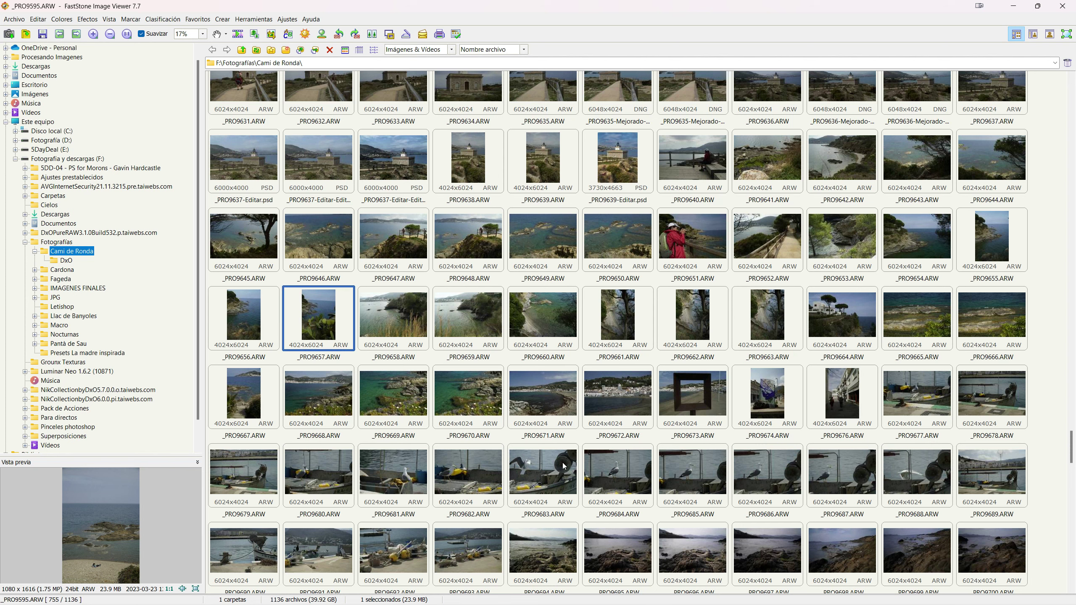
pyautogui.doubleClick(348, 331)
pyautogui.rightClick(497, 244)
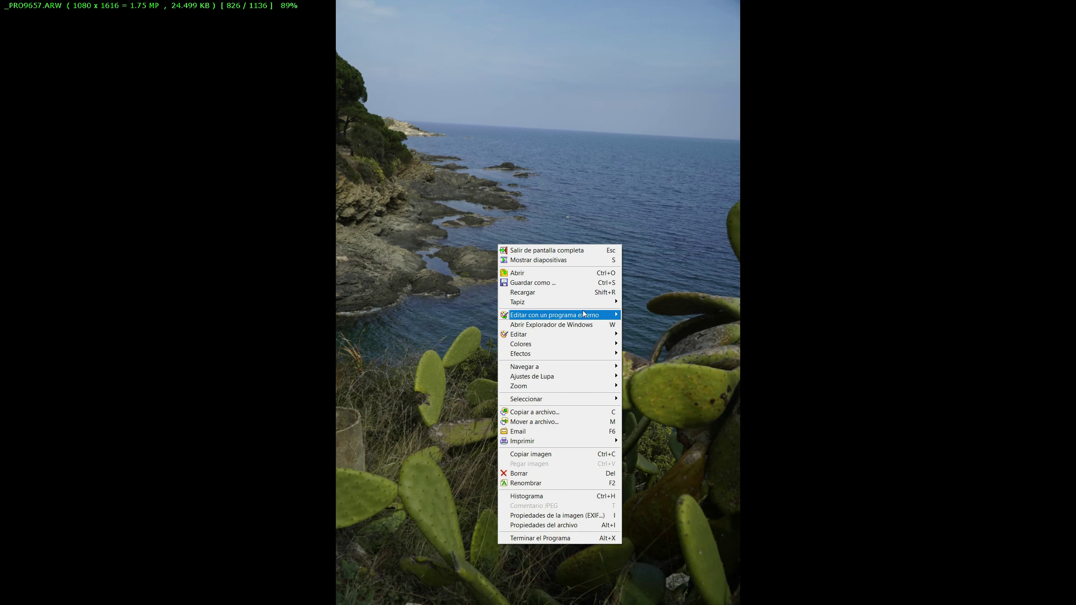
pyautogui.moveTo(555, 314)
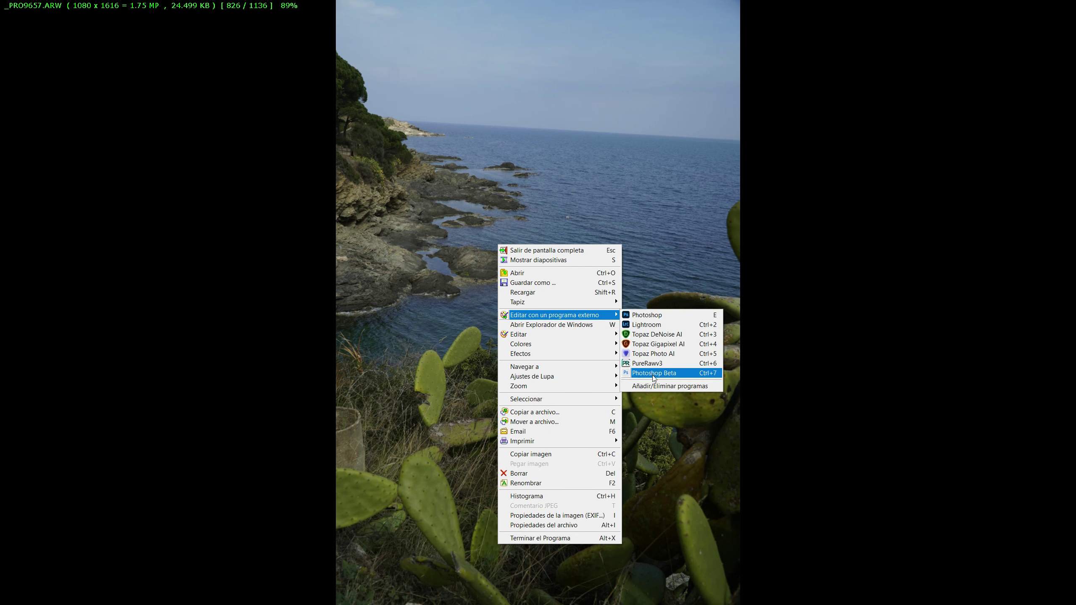
# Straighten _PRO9657.ARW along the sea horizon in Camera Raw, crop to 3676×5514, and open in Photoshop
pyautogui.click(655, 373)
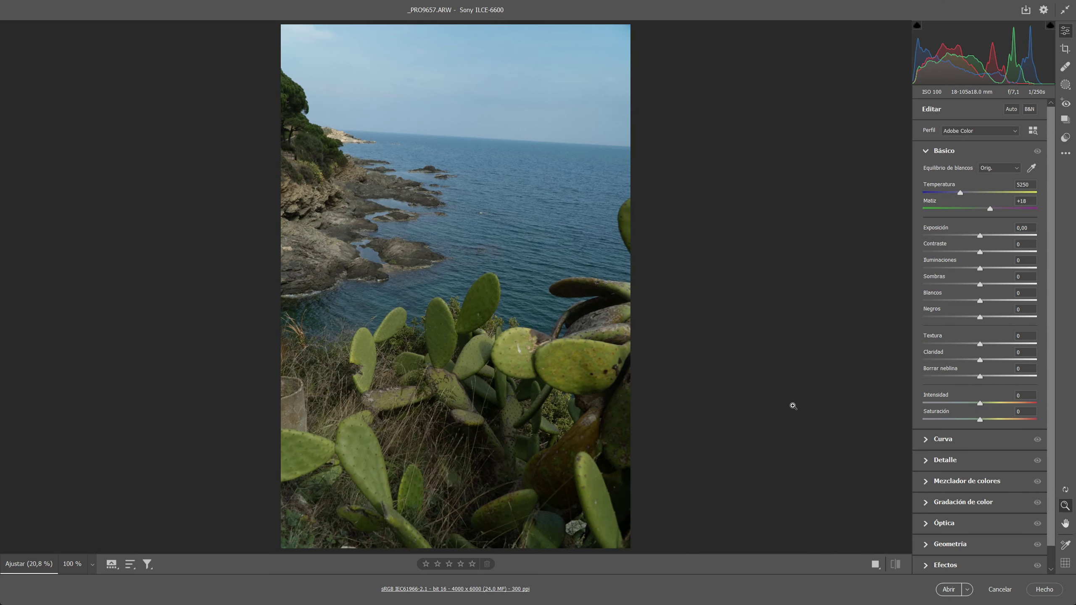
pyautogui.click(1065, 48)
pyautogui.click(1039, 157)
pyautogui.moveTo(421, 165); pyautogui.dragTo(603, 176)
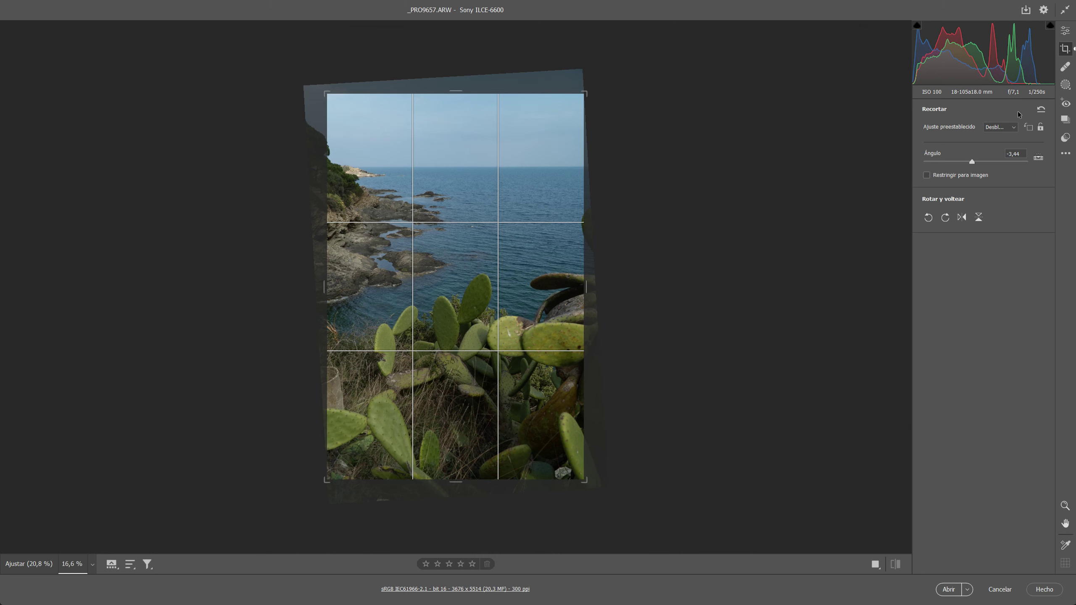
pyautogui.click(1065, 37)
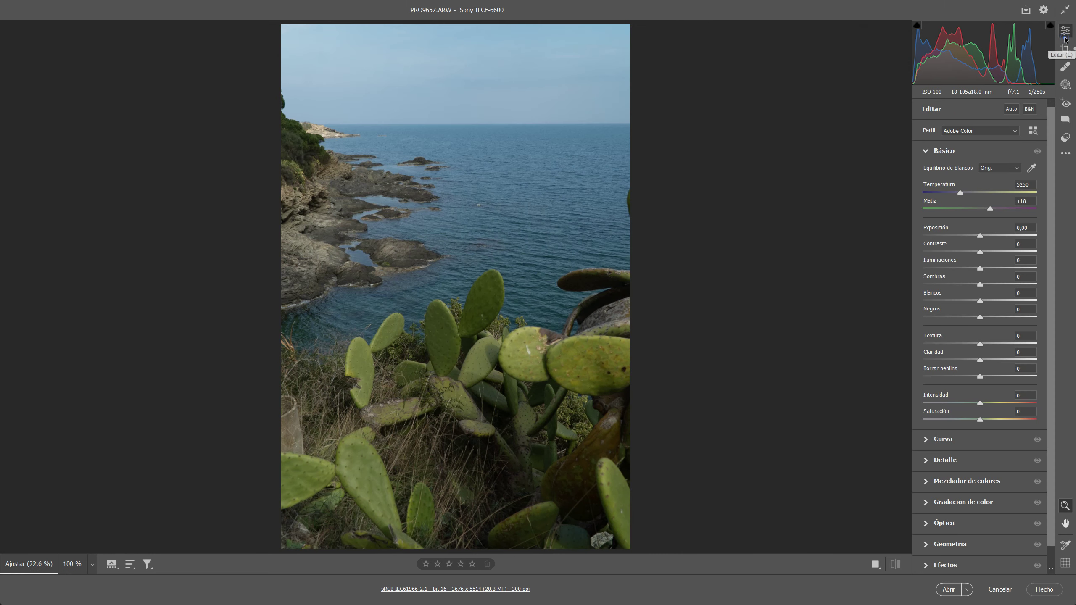
pyautogui.click(949, 589)
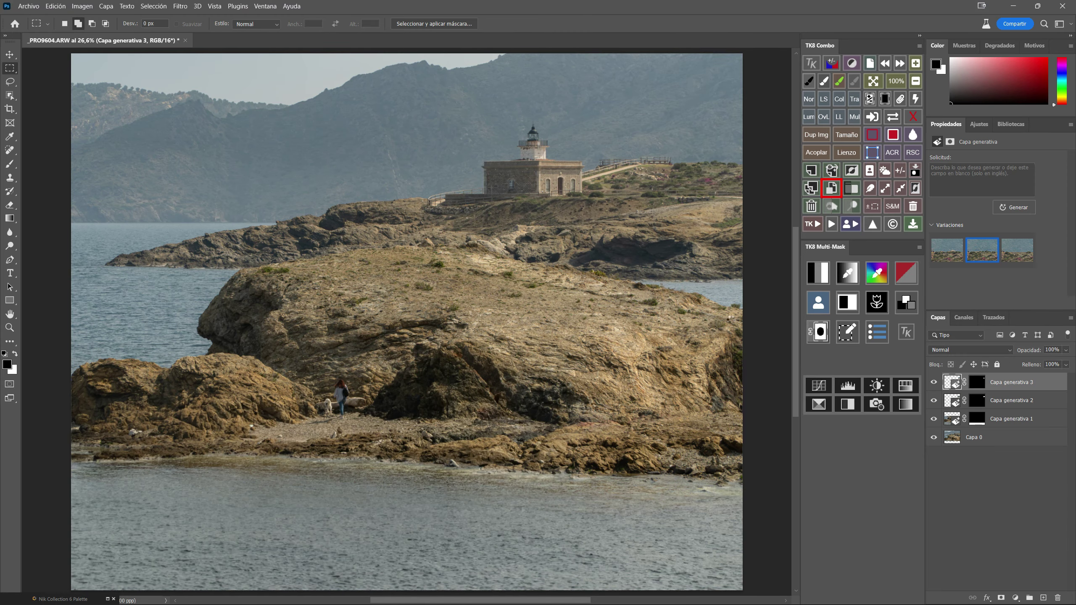
# Dismiss the colour profile mismatch warning and switch to the Crop tool
pyautogui.click(541, 318)
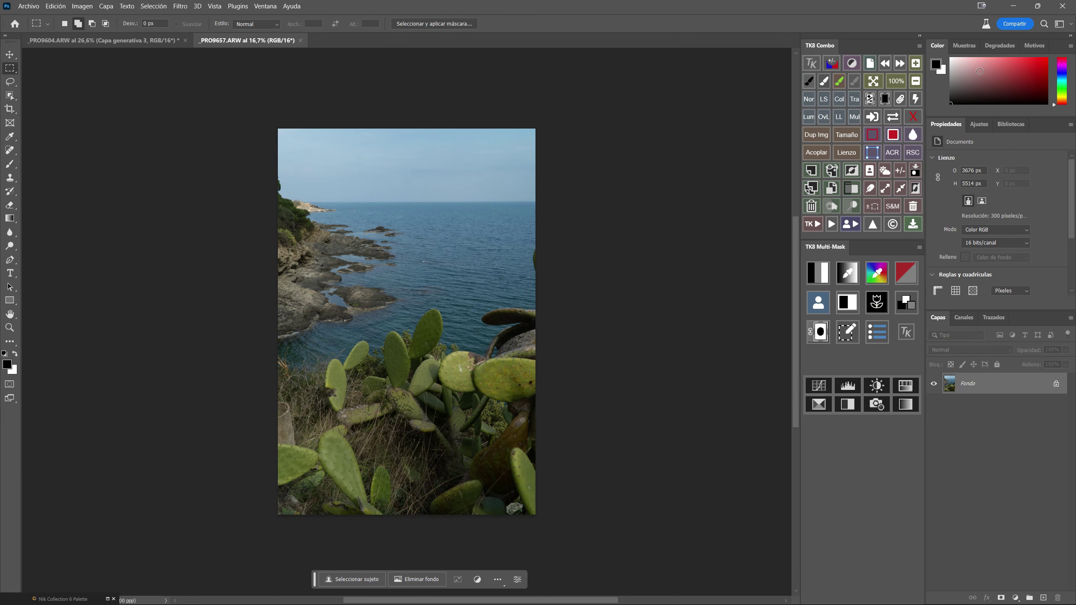
pyautogui.press('c')
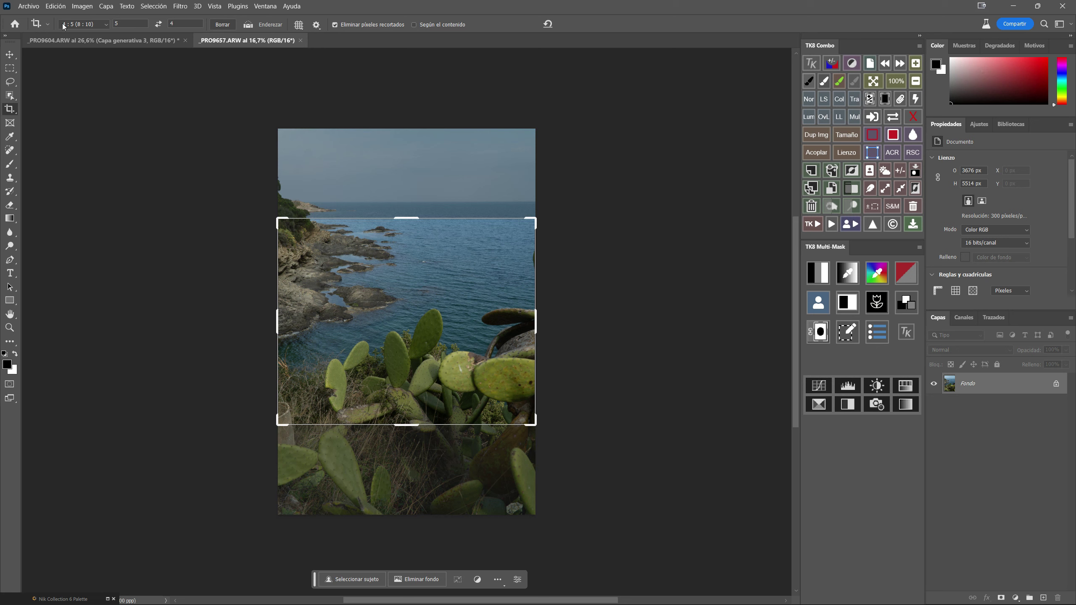
# Set the crop to original proportions and drag the frame out past the photo's left edge
pyautogui.click(106, 26)
pyautogui.click(105, 25)
pyautogui.click(106, 54)
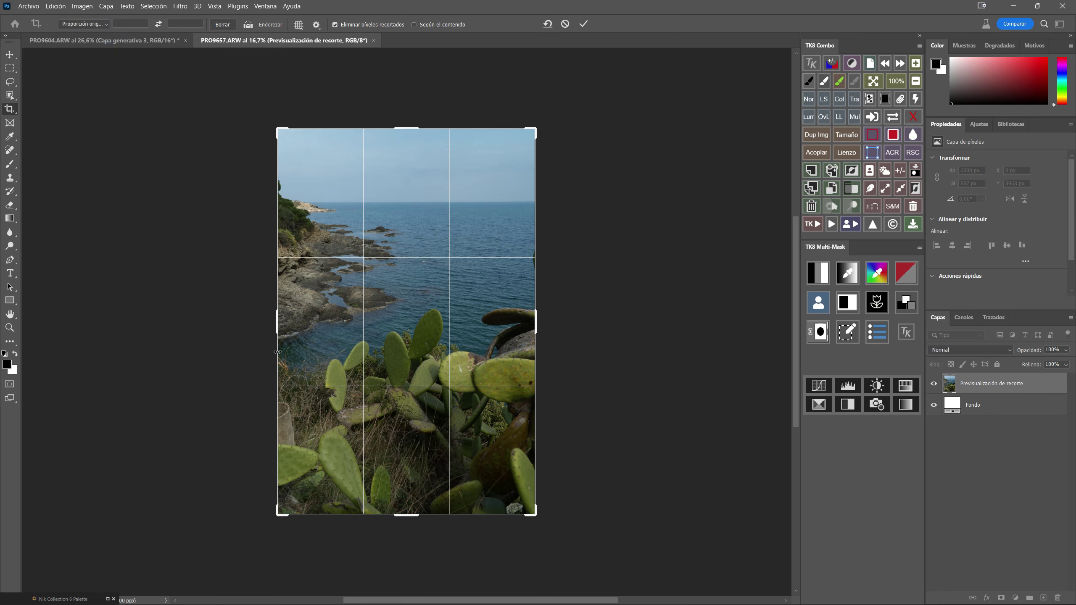
pyautogui.moveTo(273, 321); pyautogui.dragTo(246, 319)
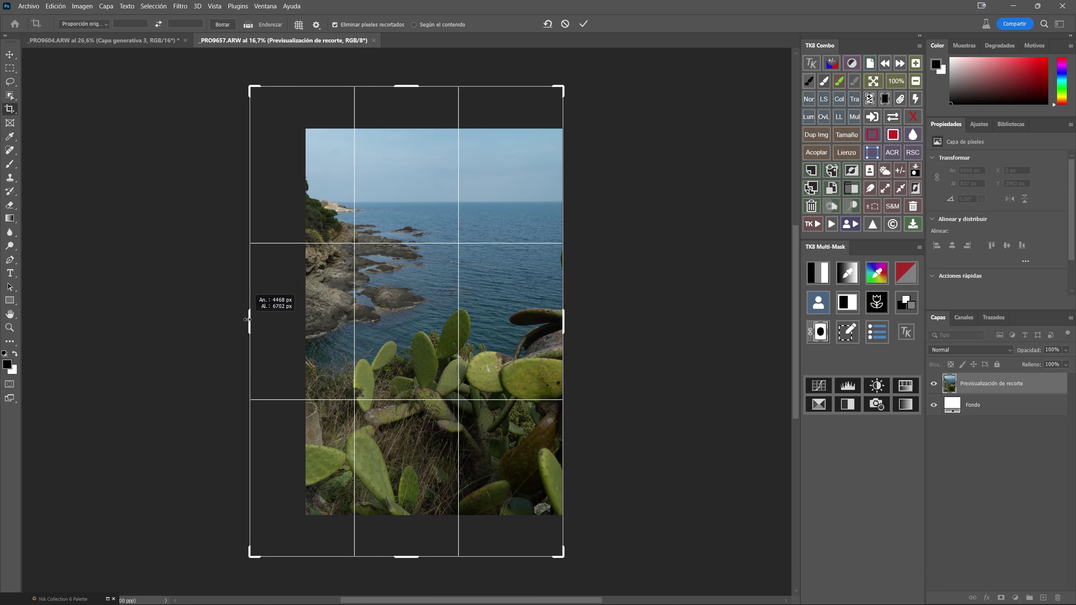
pyautogui.moveTo(247, 320); pyautogui.dragTo(278, 321)
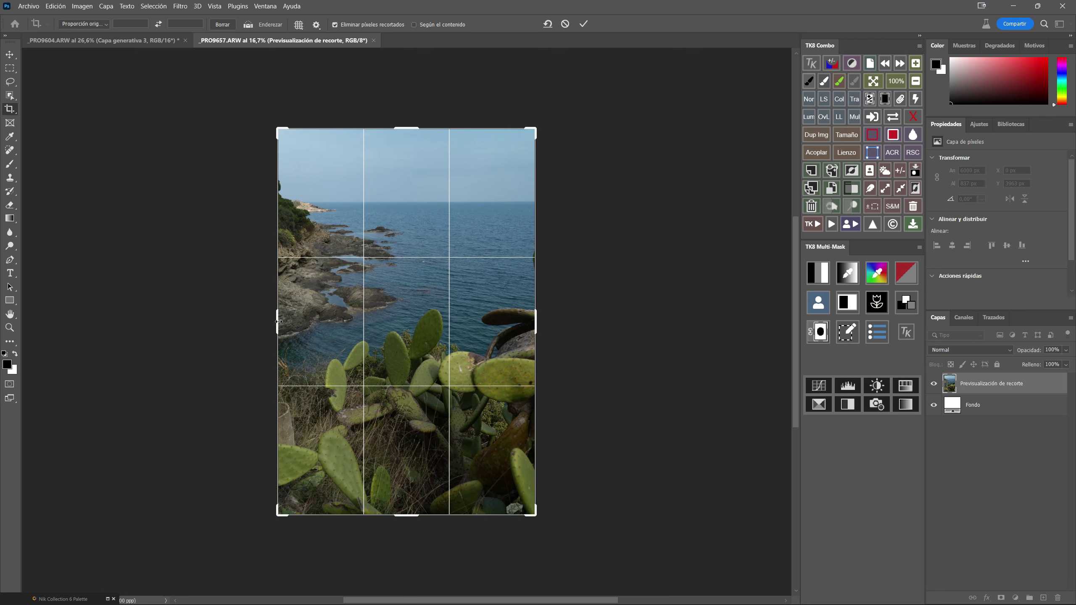
pyautogui.moveTo(277, 322); pyautogui.dragTo(268, 324)
pyautogui.moveTo(278, 322); pyautogui.dragTo(278, 325)
# Fix the crop at 3676 × 5514 px, 300 ppi, extend the canvas leftward and commit
pyautogui.click(107, 25)
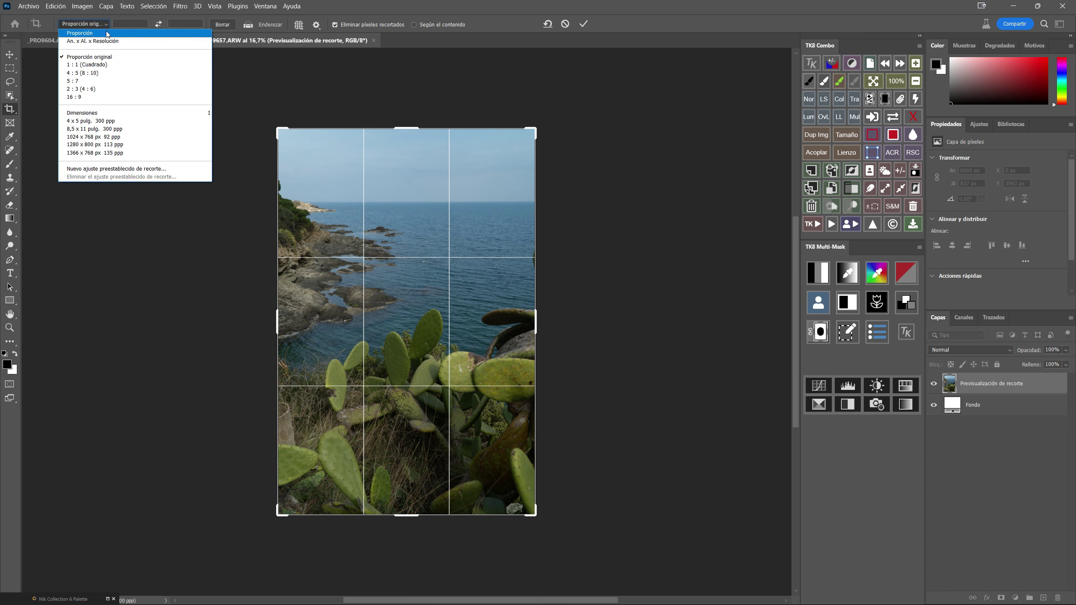
pyautogui.click(101, 113)
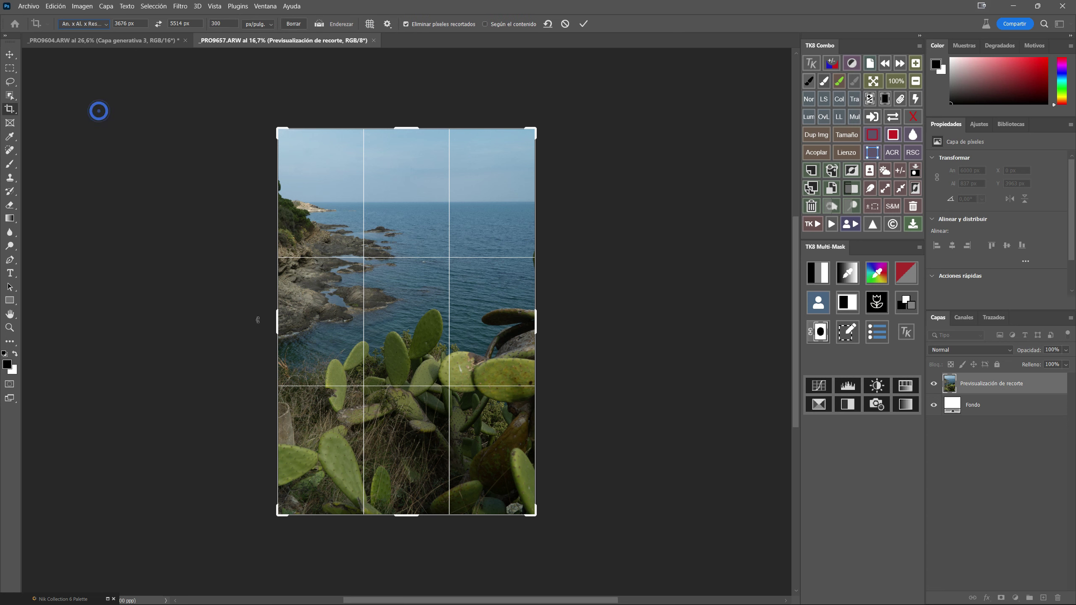
pyautogui.moveTo(274, 324); pyautogui.dragTo(245, 323)
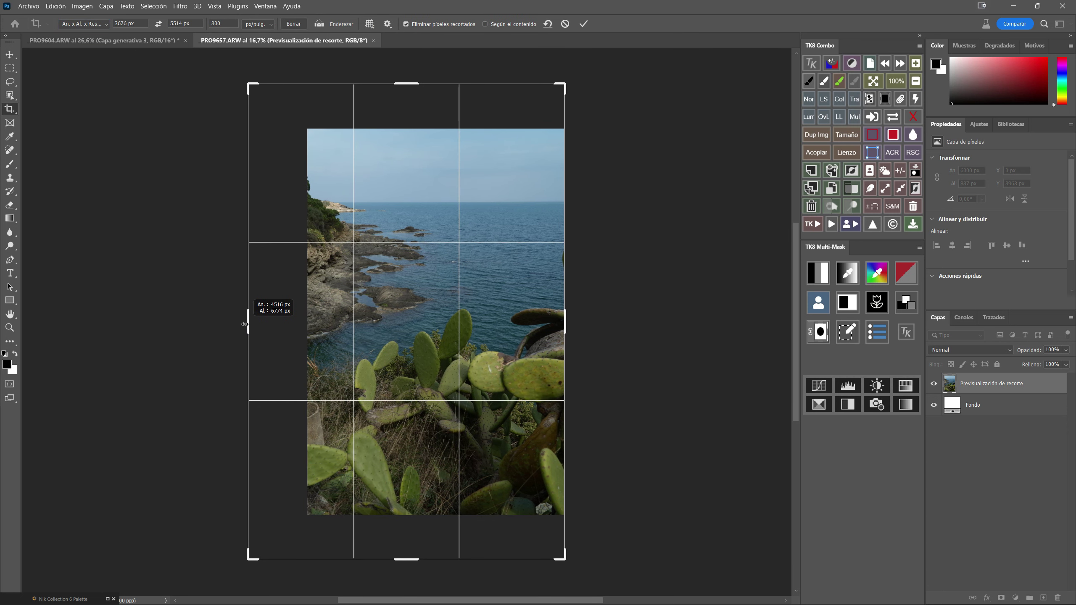
pyautogui.moveTo(246, 323); pyautogui.dragTo(246, 322)
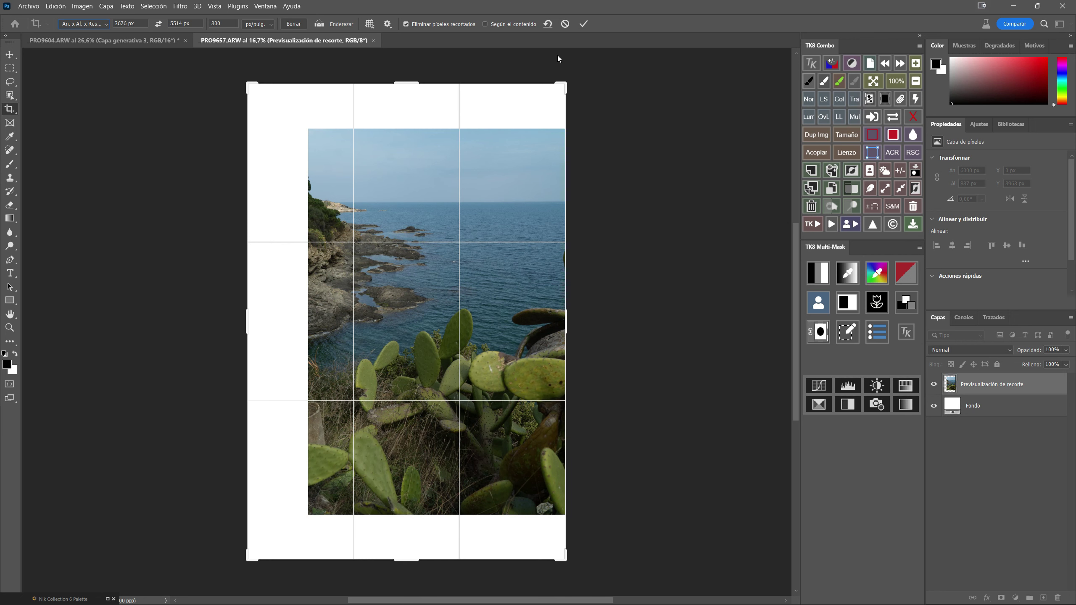
pyautogui.click(584, 24)
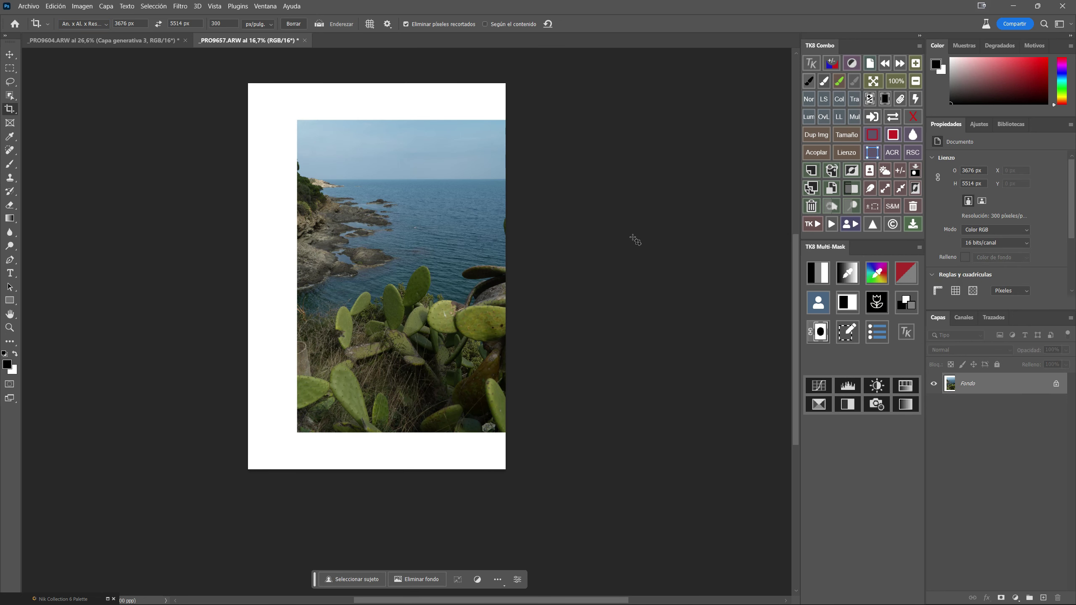
pyautogui.press('m')
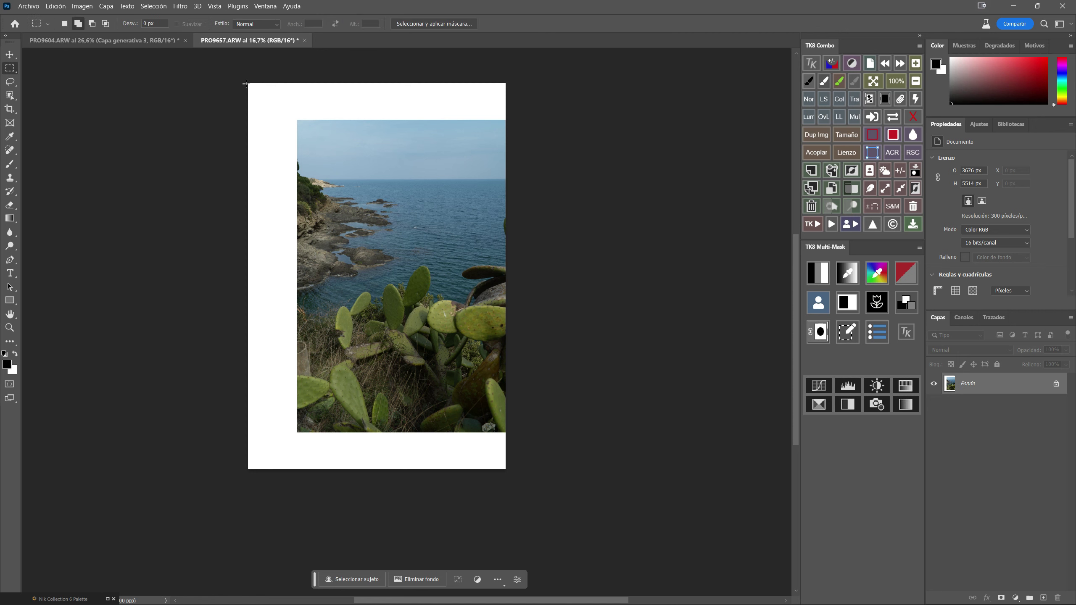
# Marquee the left white band and run Generative Fill on it
pyautogui.moveTo(247, 82)
pyautogui.mouseDown()
pyautogui.moveTo(289, 174)
pyautogui.moveTo(306, 498)
pyautogui.mouseUp()
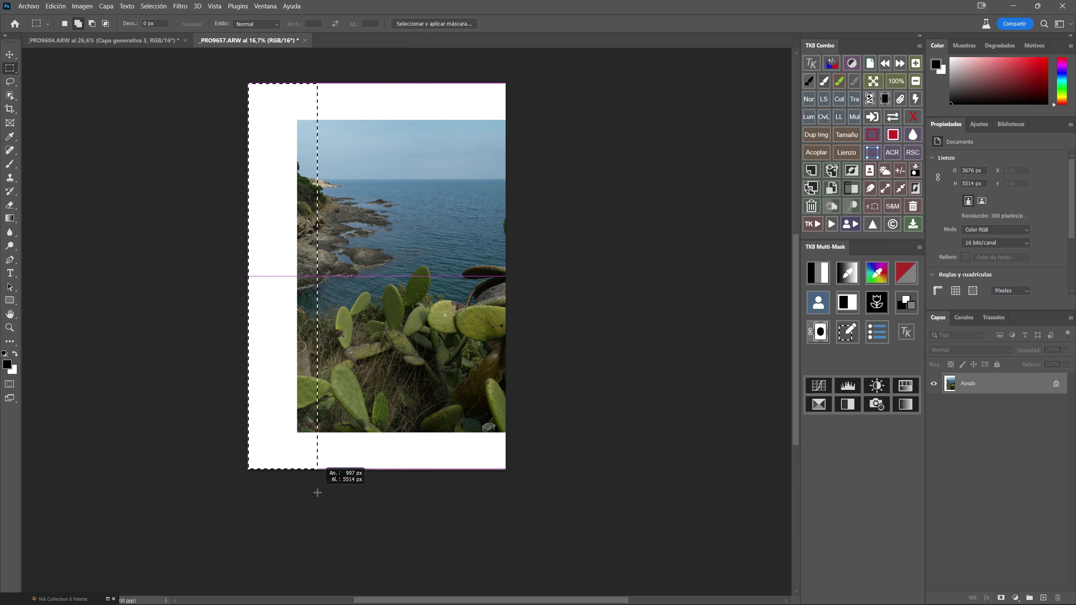
pyautogui.moveTo(304, 498); pyautogui.dragTo(305, 499)
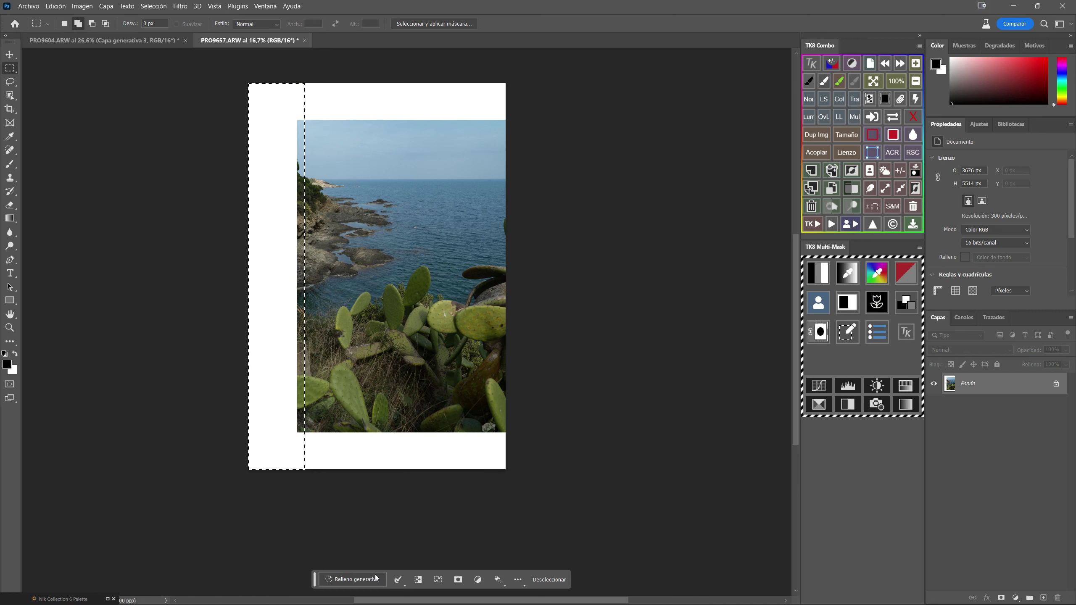
pyautogui.click(360, 581)
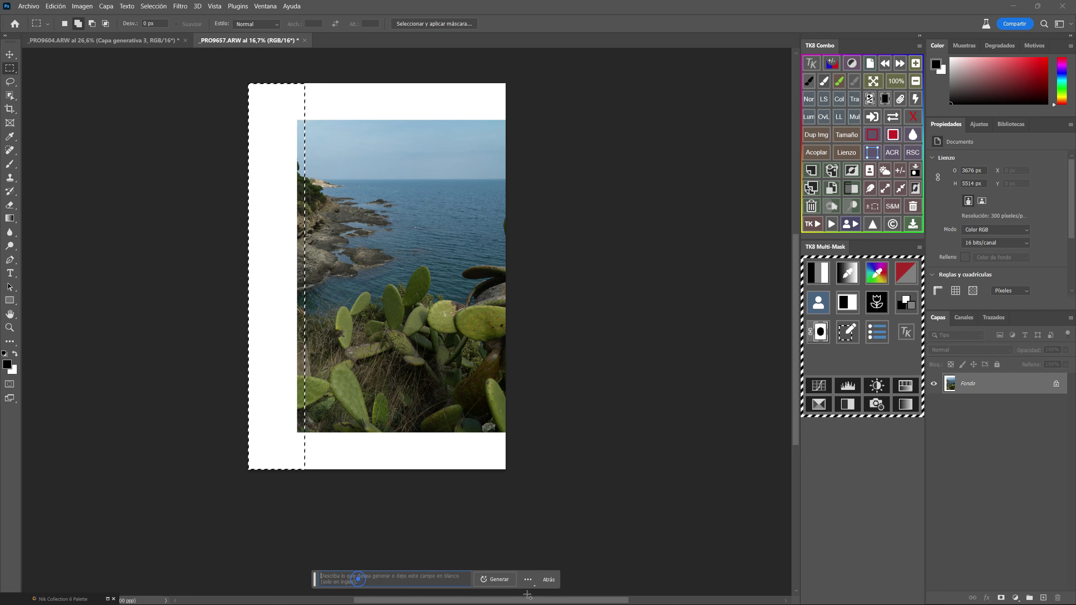
pyautogui.click(495, 579)
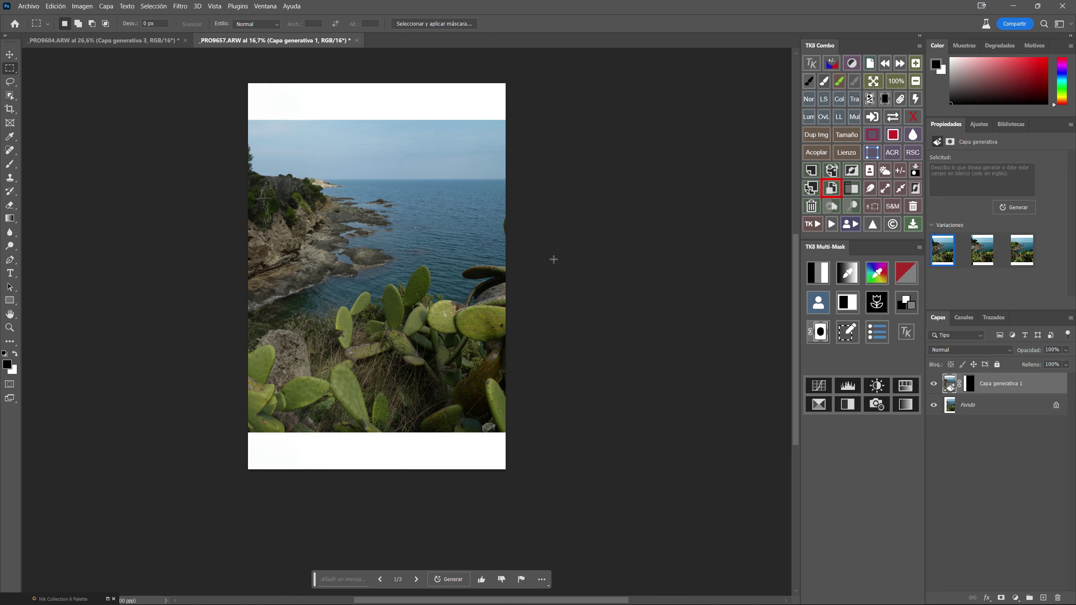
# Toggle Capa generativa 1's visibility on and off to compare the generated left strip
pyautogui.click(934, 384)
pyautogui.click(934, 384)
pyautogui.click(934, 384)
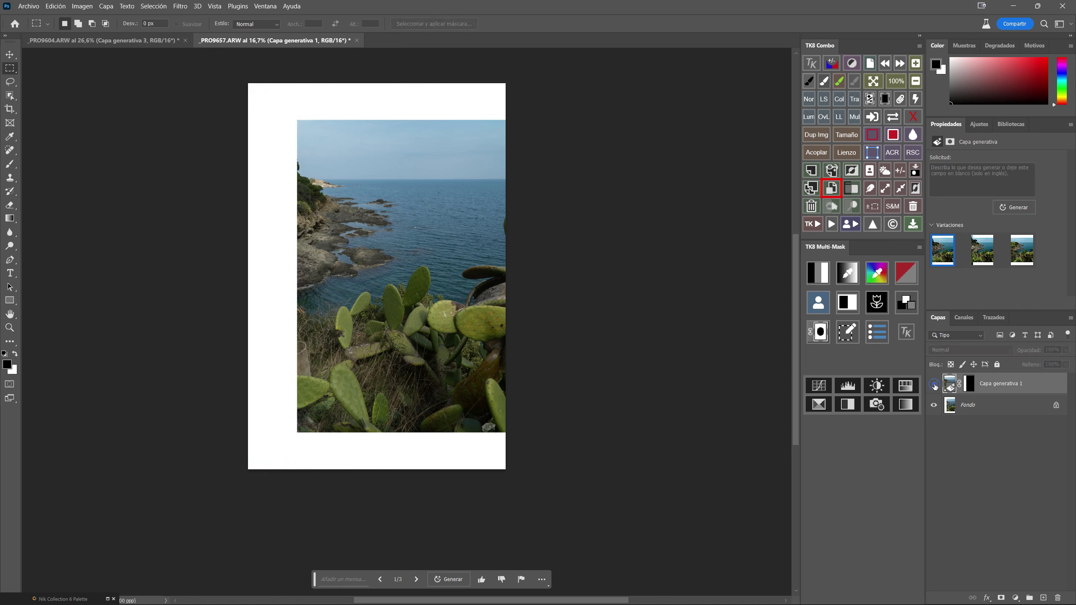
pyautogui.click(933, 384)
pyautogui.click(934, 384)
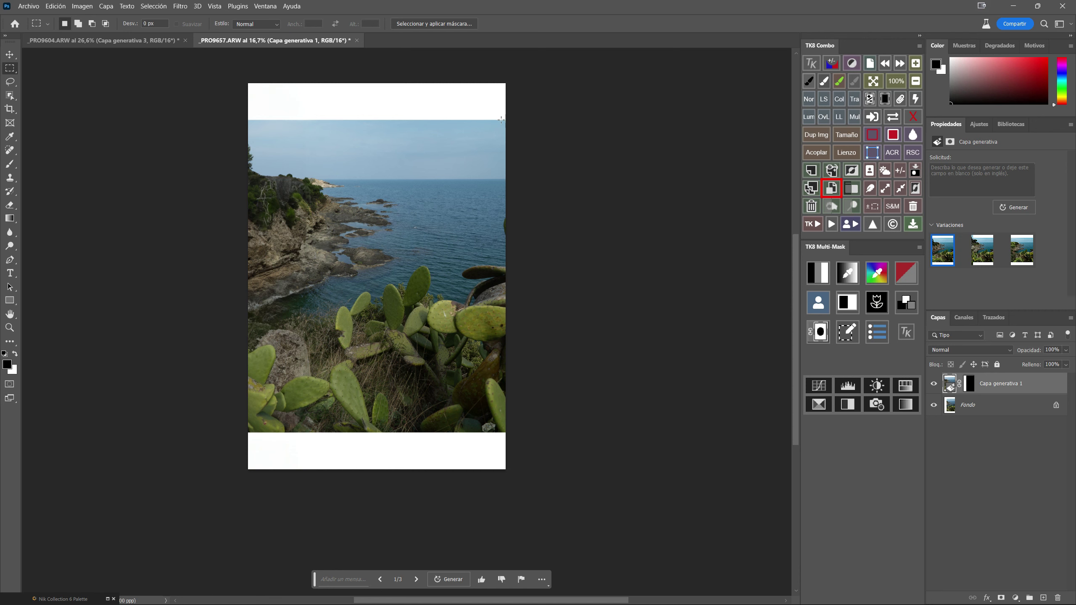
pyautogui.moveTo(248, 83); pyautogui.dragTo(492, 127)
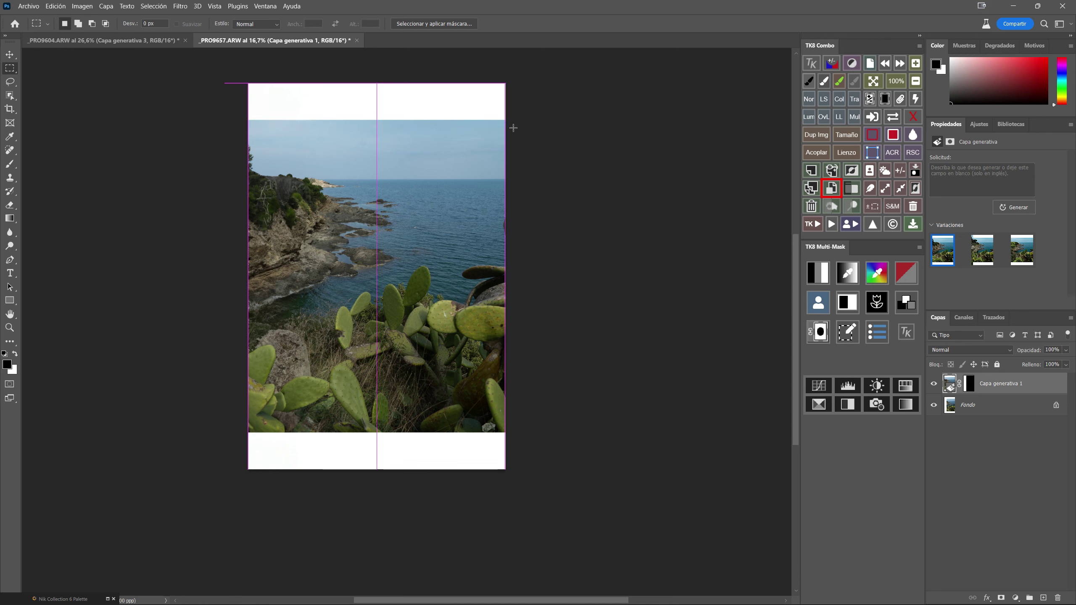
# Extend the marquee across the full top band and generate sky into it
pyautogui.moveTo(493, 126); pyautogui.dragTo(508, 128)
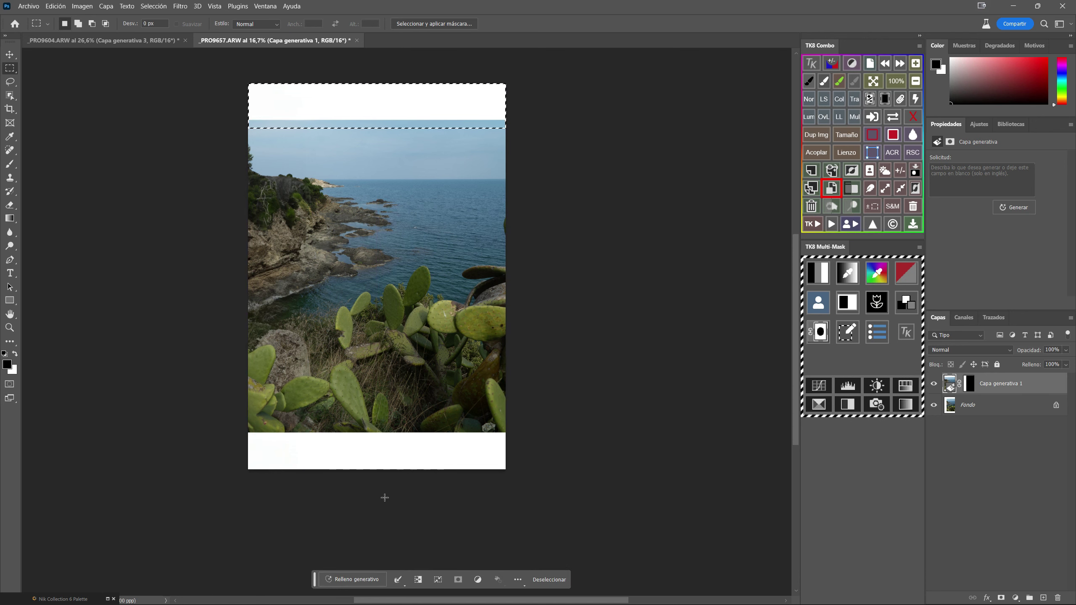
pyautogui.click(351, 579)
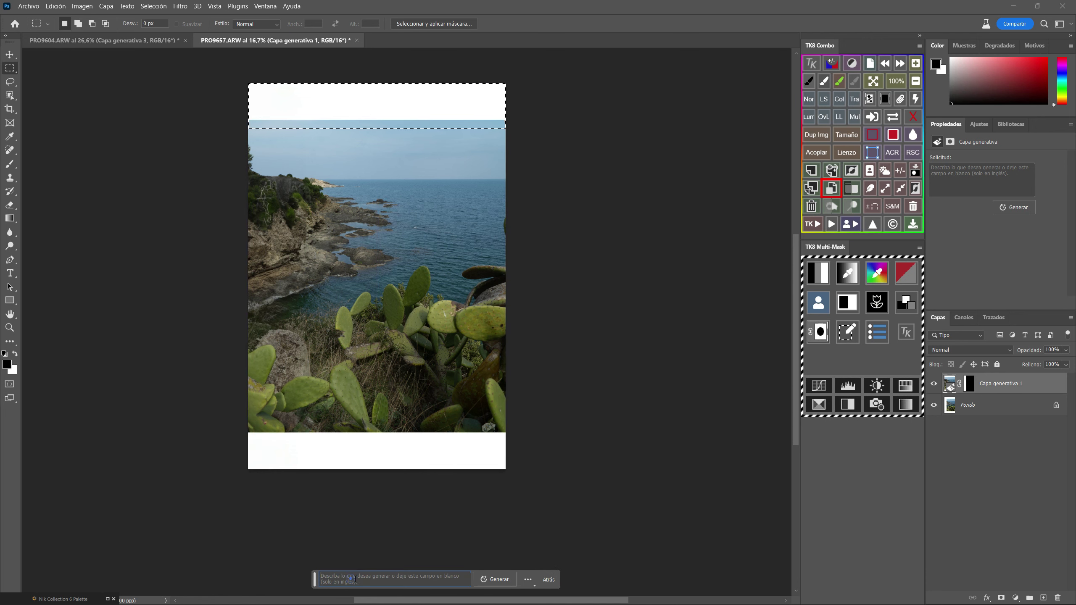
pyautogui.click(492, 579)
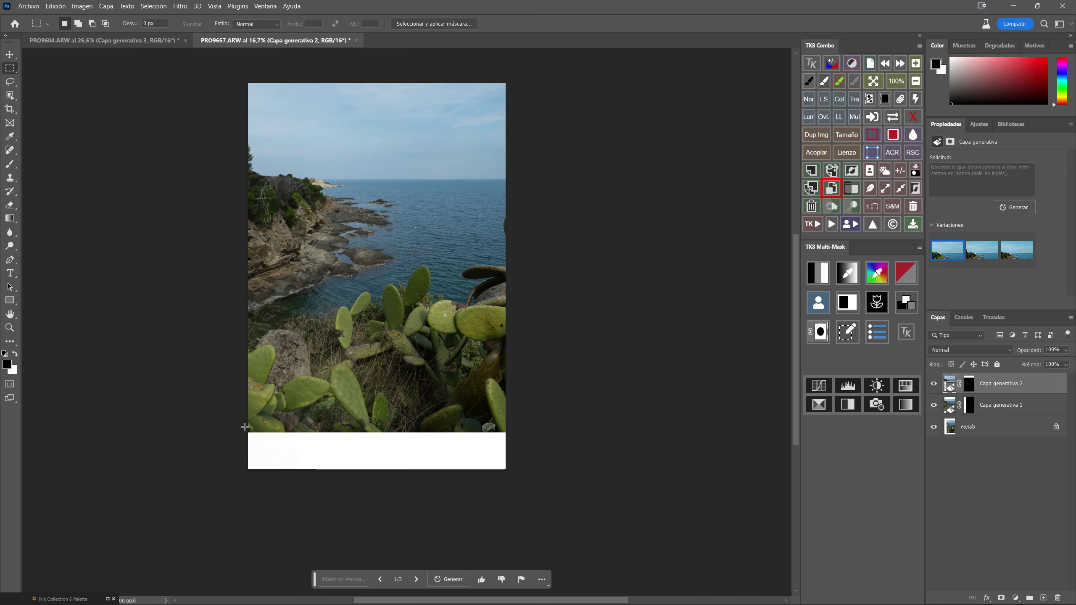
pyautogui.moveTo(244, 427)
pyautogui.mouseDown()
pyautogui.moveTo(516, 482)
pyautogui.moveTo(533, 467)
pyautogui.mouseUp()
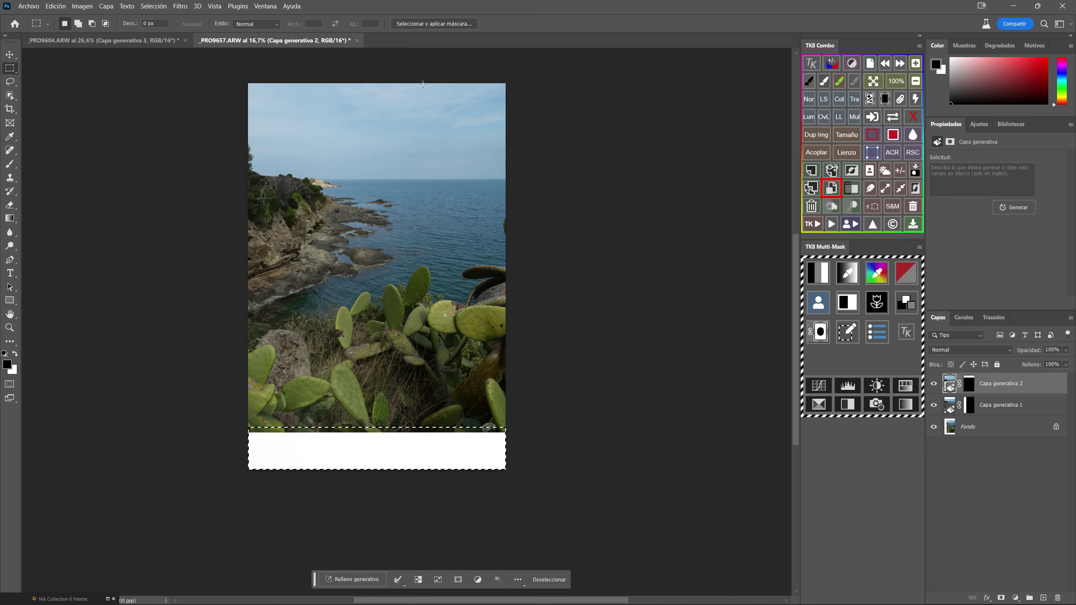
# Generate fill for the bottom white band and choose its third variation
pyautogui.click(352, 579)
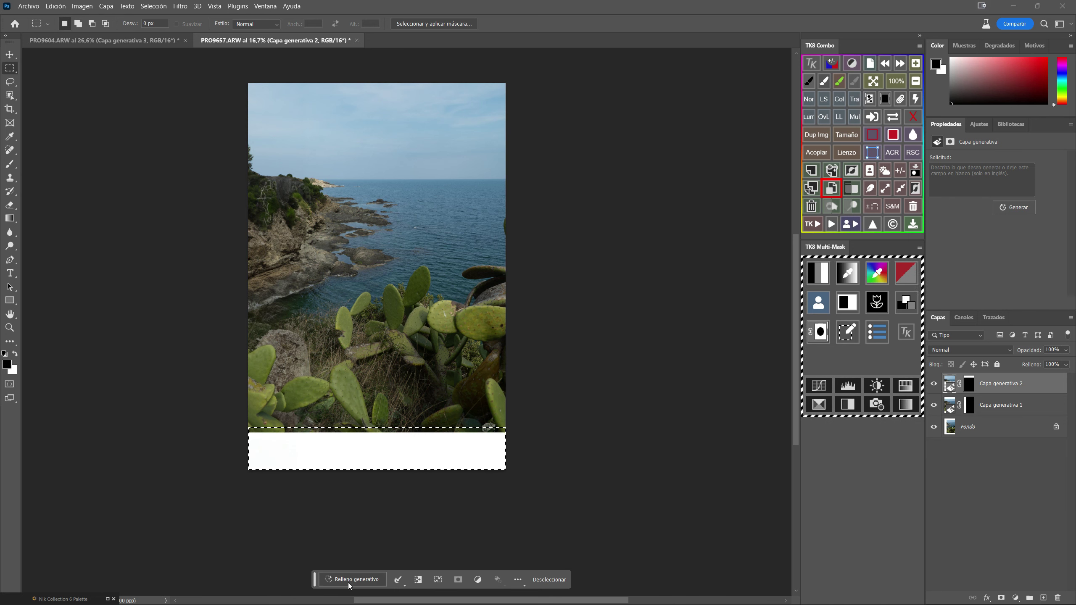
pyautogui.click(495, 579)
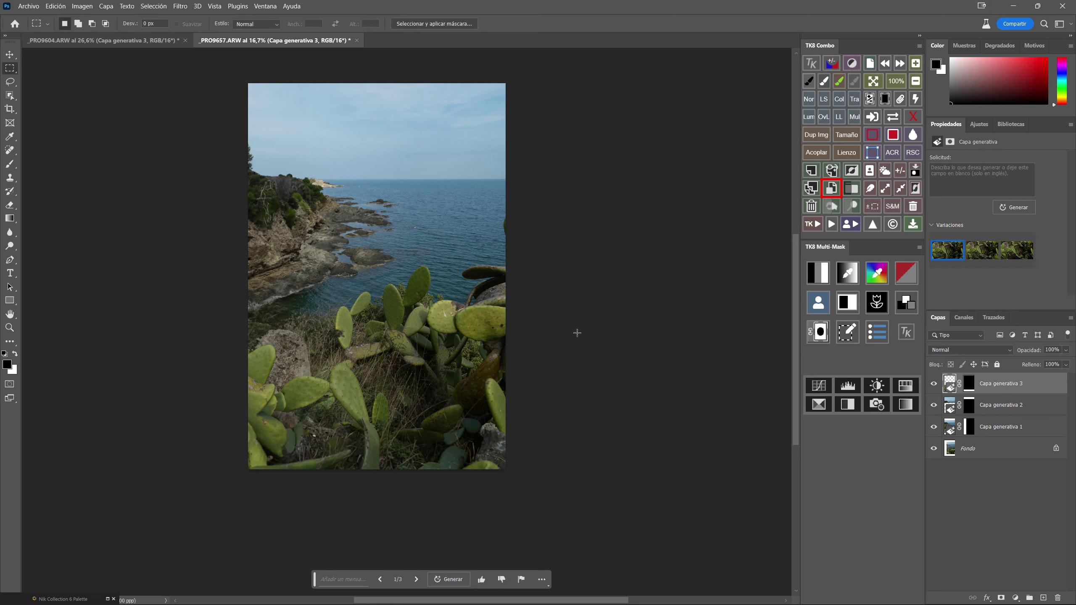
pyautogui.click(980, 256)
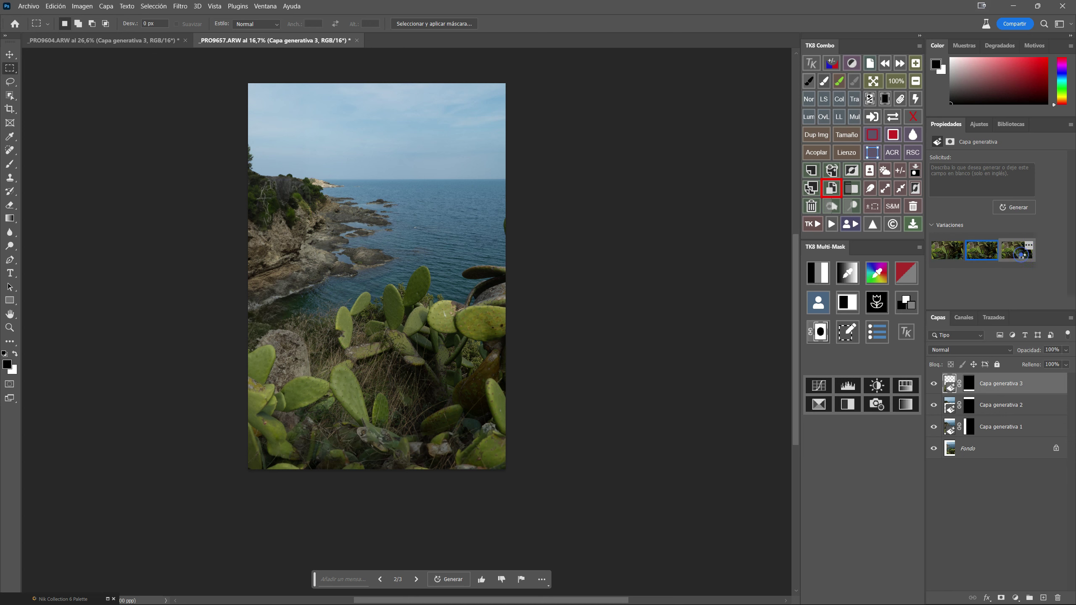
pyautogui.click(1021, 255)
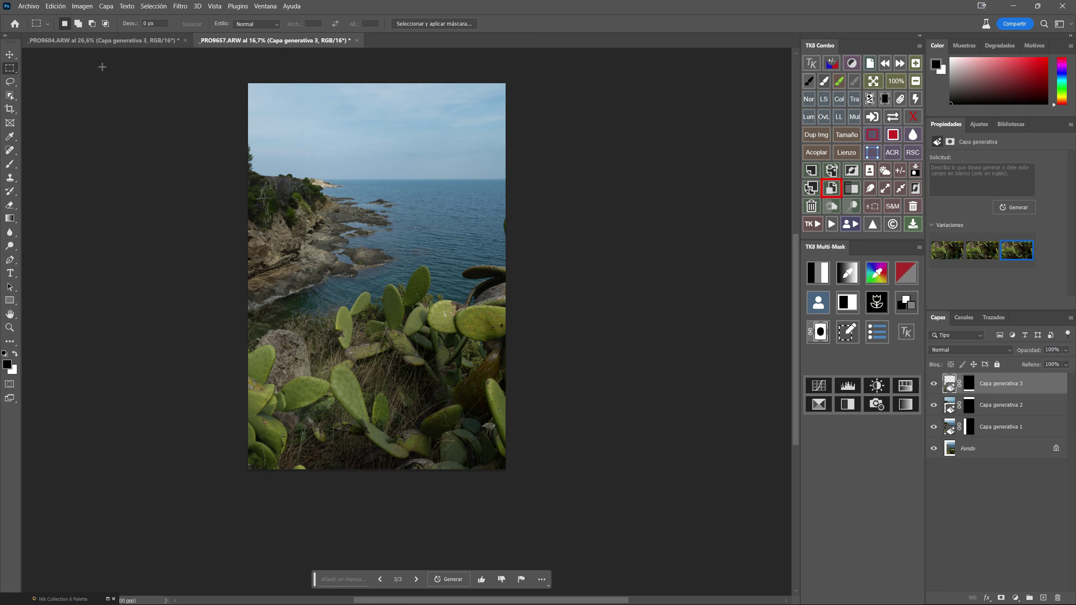
pyautogui.click(9, 109)
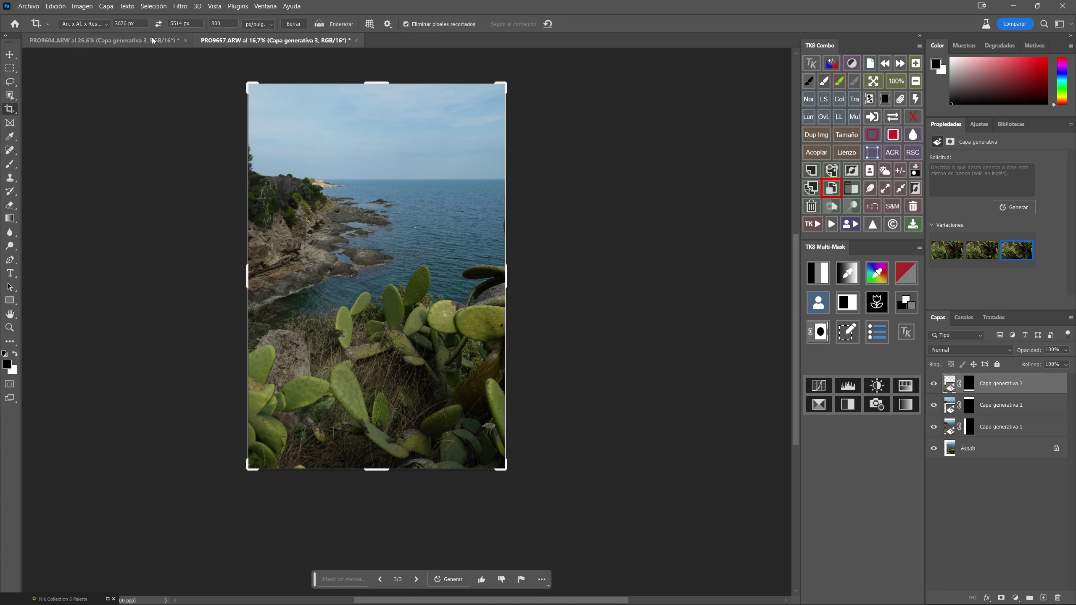
# Set the crop ratio to 4:5 and flip it to a 5:4 landscape
pyautogui.click(48, 24)
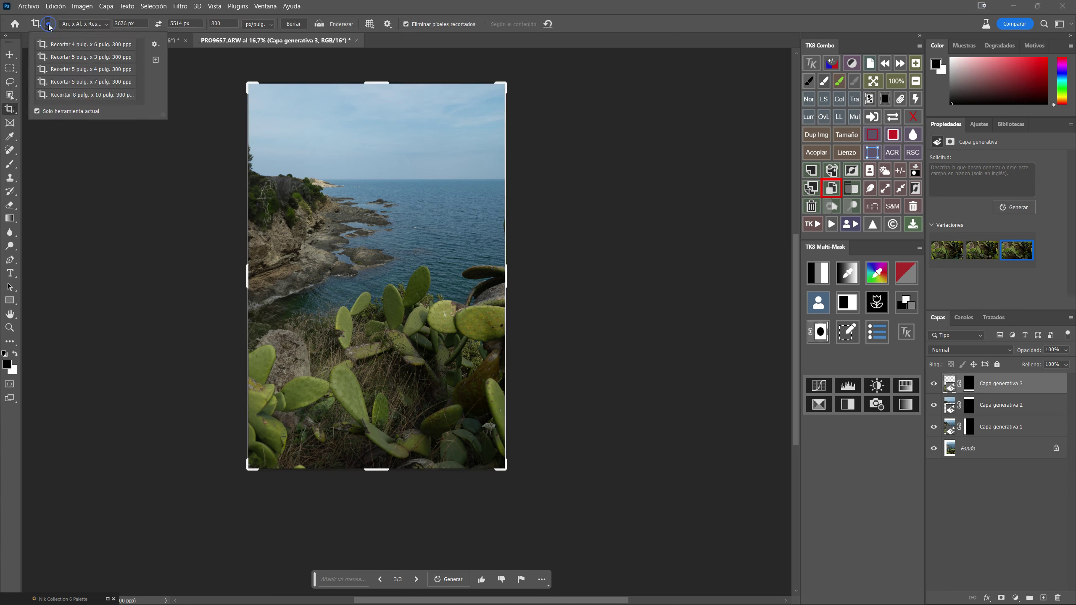
pyautogui.click(106, 24)
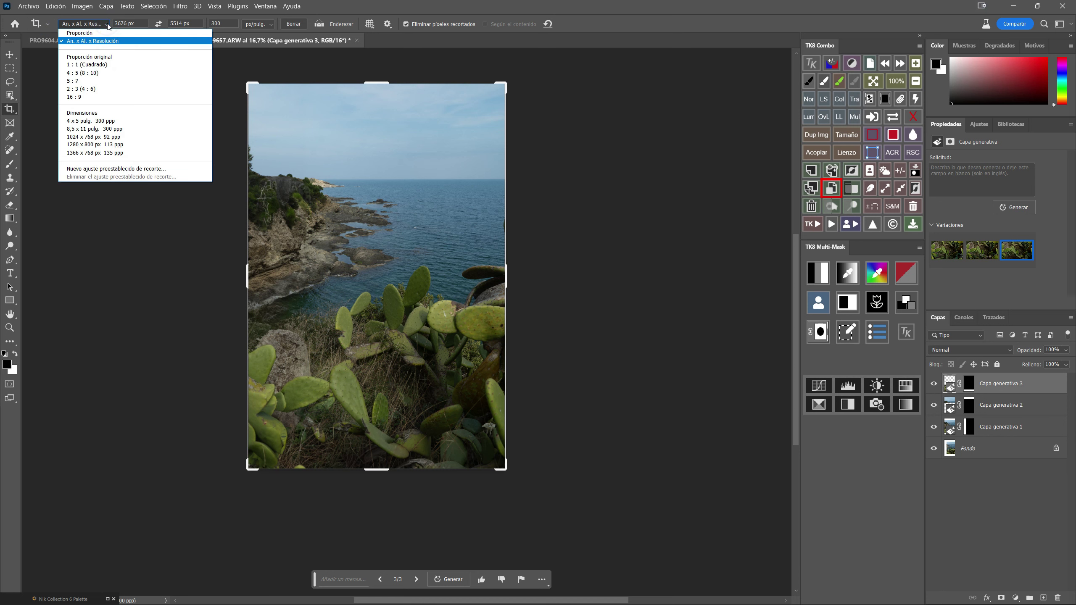
pyautogui.click(99, 72)
pyautogui.click(160, 24)
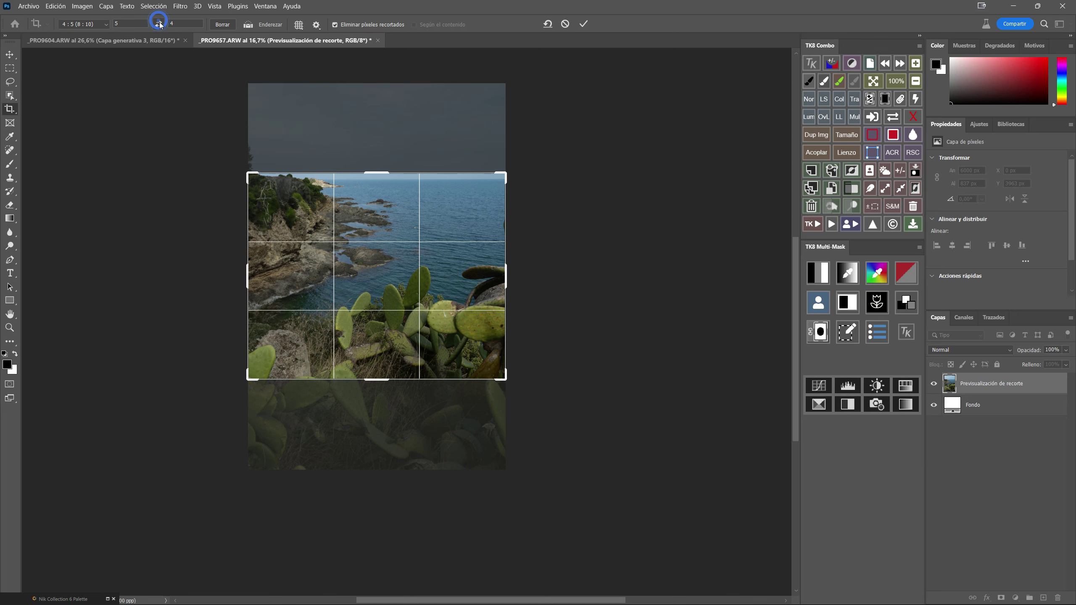
# Widen the crop frame past the photo's right edge and align the photo to the frame top
pyautogui.moveTo(444, 243)
pyautogui.mouseDown()
pyautogui.moveTo(430, 337)
pyautogui.moveTo(494, 347)
pyautogui.mouseUp()
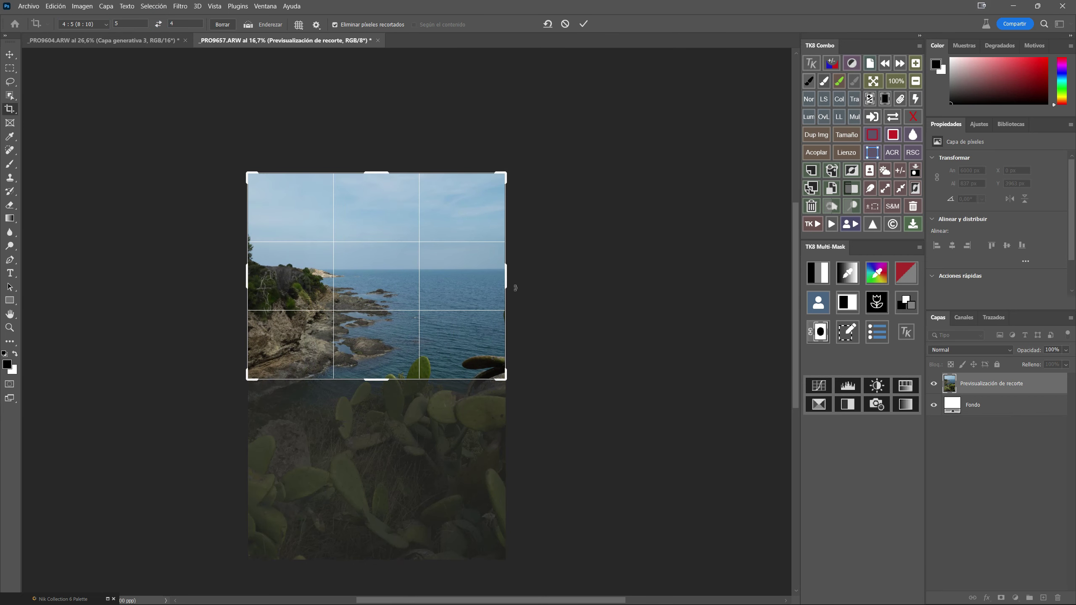
pyautogui.moveTo(517, 290); pyautogui.dragTo(622, 304)
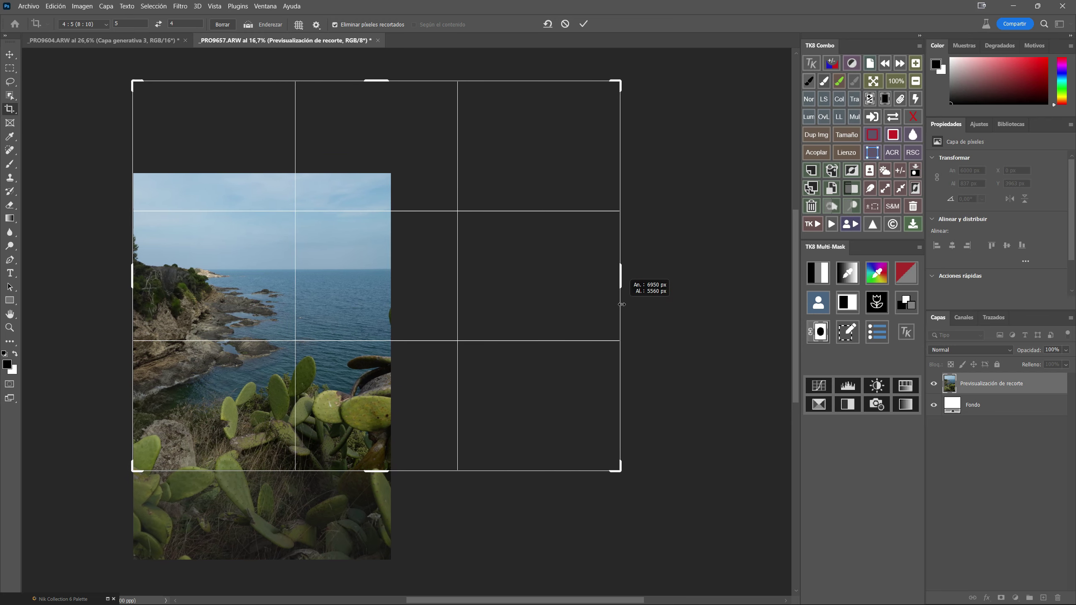
pyautogui.moveTo(622, 304); pyautogui.dragTo(621, 304)
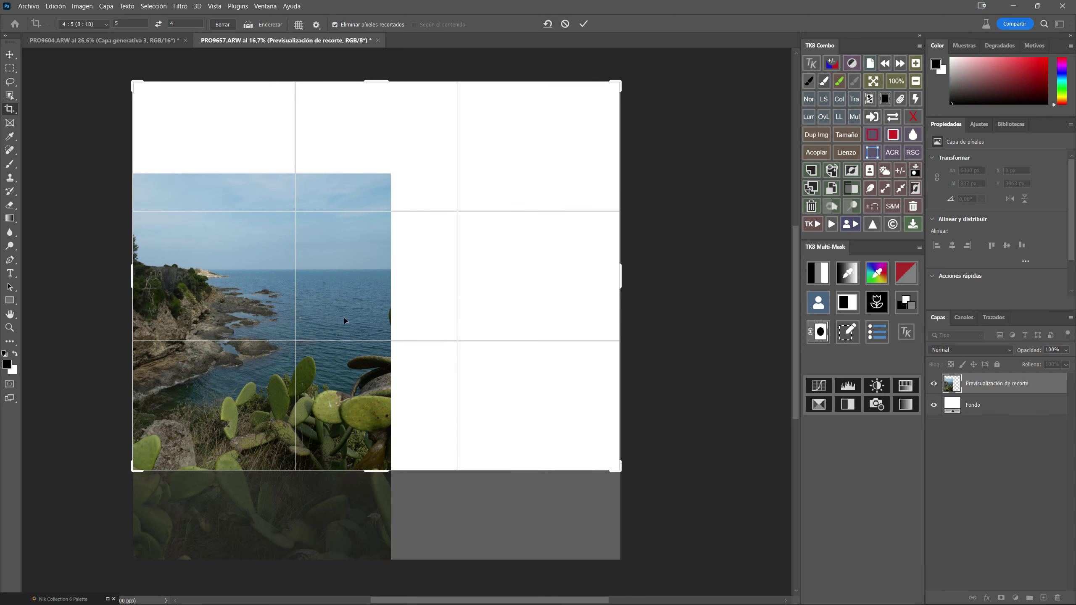
pyautogui.moveTo(346, 322); pyautogui.dragTo(341, 232)
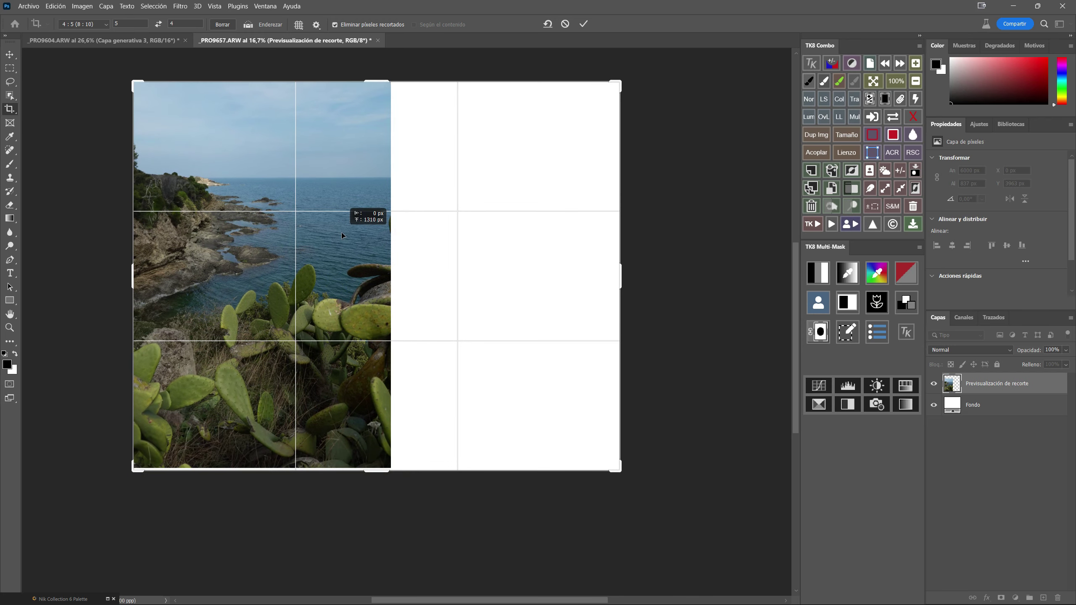
pyautogui.moveTo(341, 232); pyautogui.dragTo(342, 235)
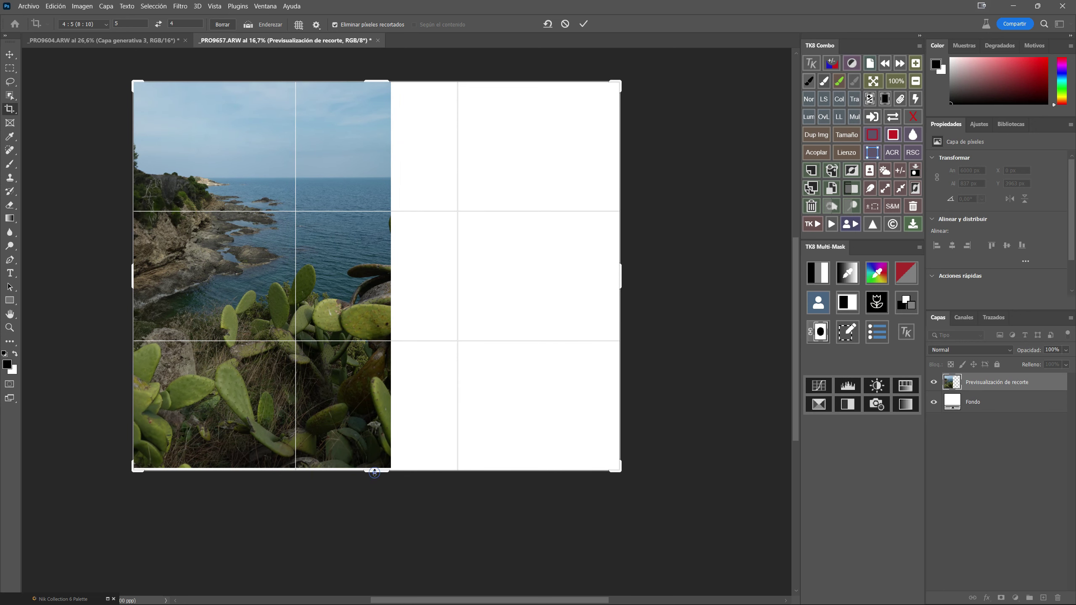
pyautogui.moveTo(374, 473); pyautogui.dragTo(374, 469)
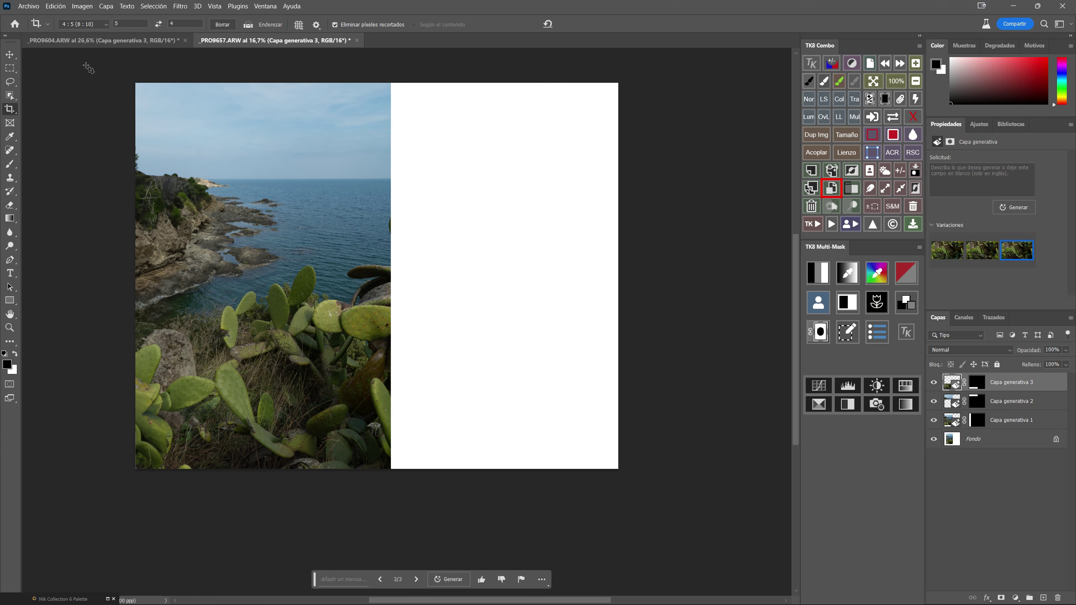
pyautogui.press('m')
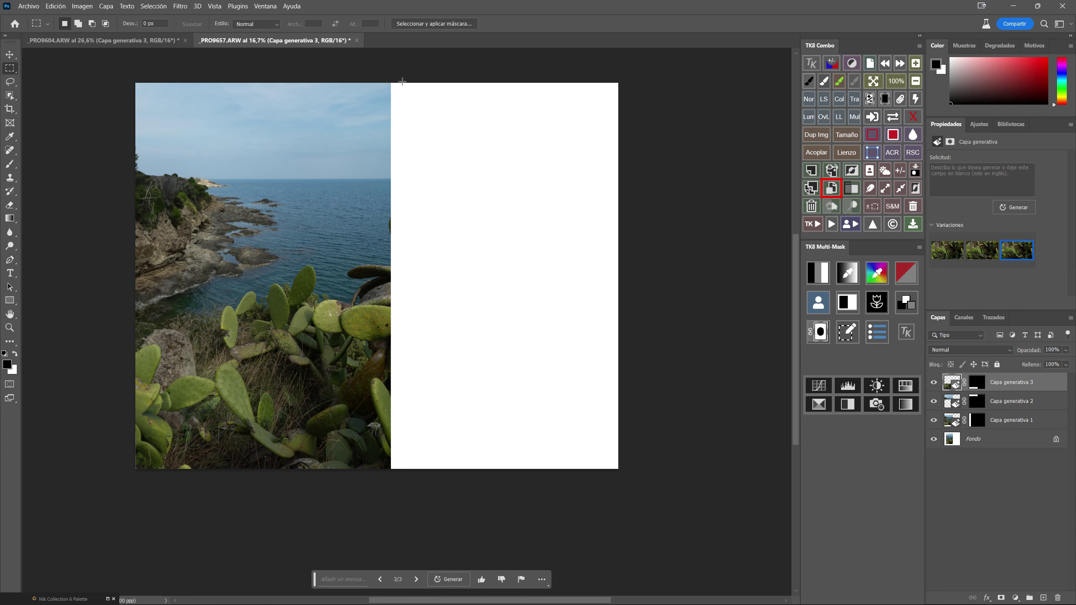
# Marquee the blank white right area with slight overlap and generate fill content for it
pyautogui.moveTo(386, 78); pyautogui.dragTo(561, 275)
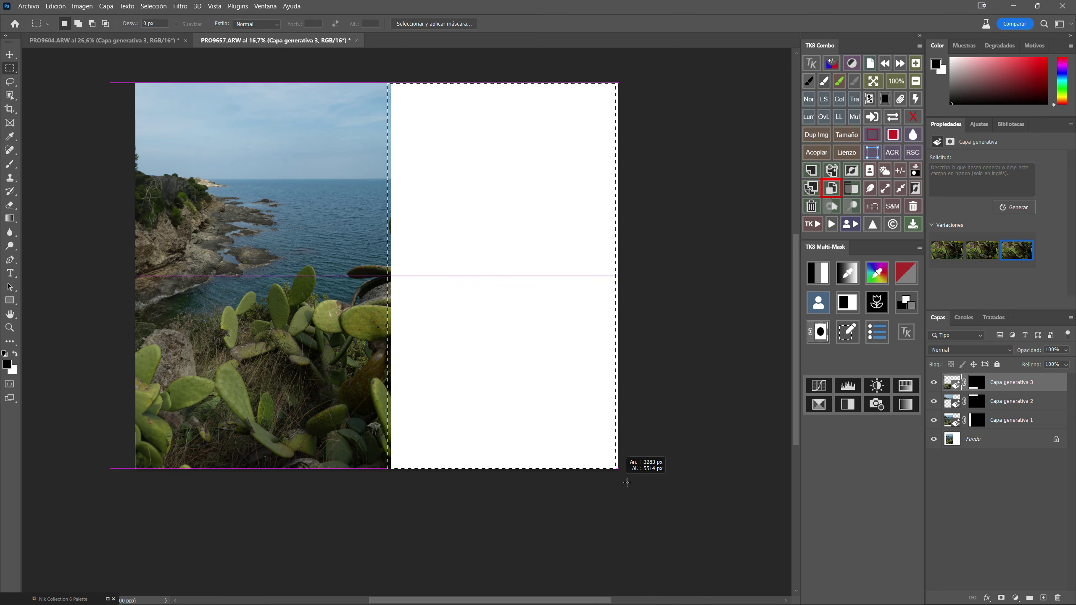
pyautogui.moveTo(562, 275); pyautogui.dragTo(665, 484)
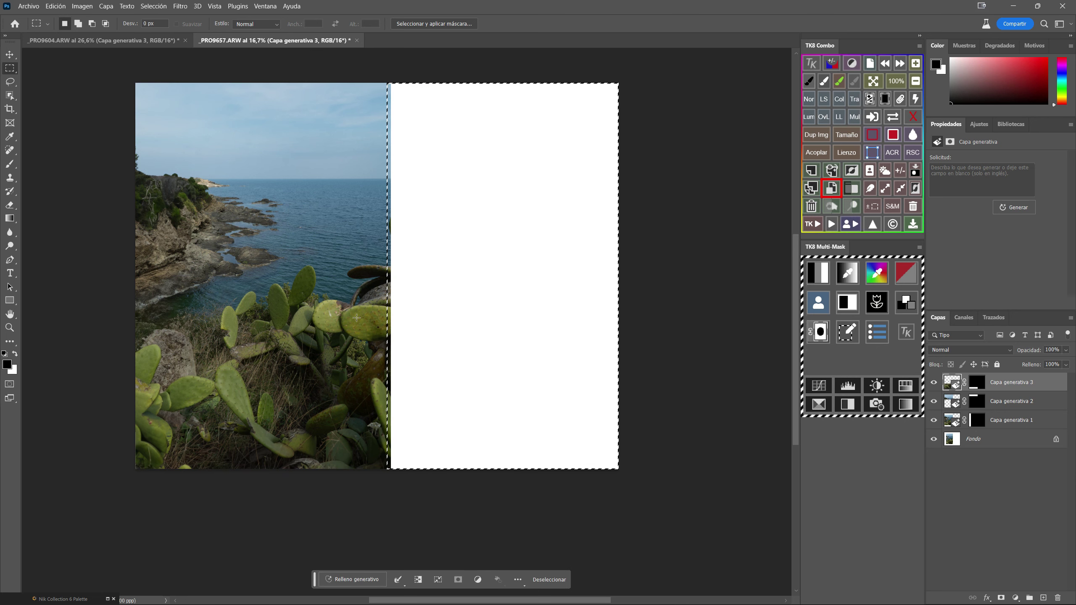
pyautogui.click(356, 580)
pyautogui.click(499, 580)
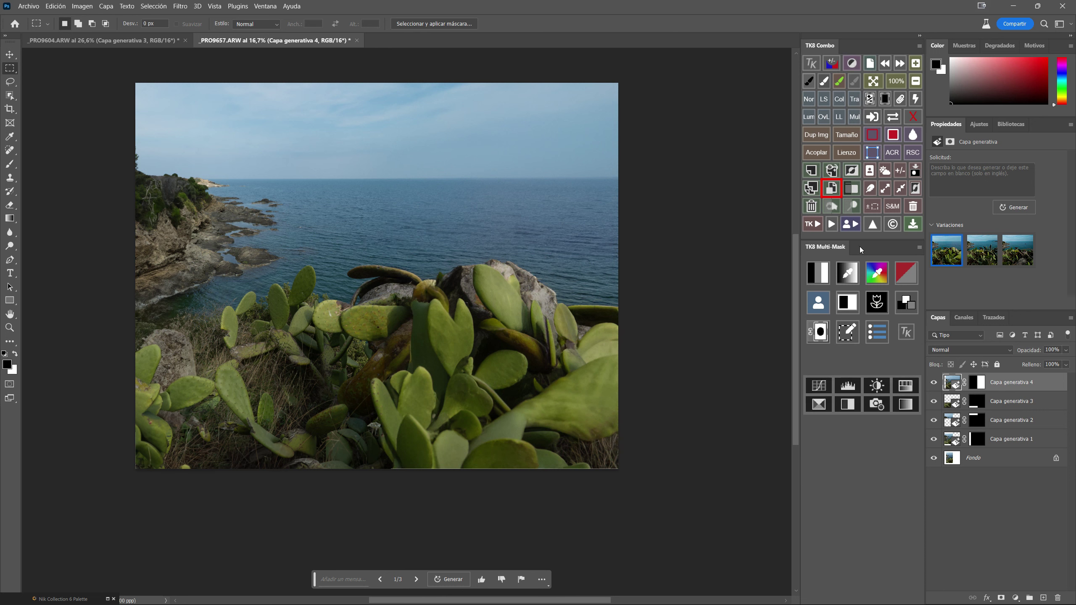
pyautogui.moveTo(982, 250)
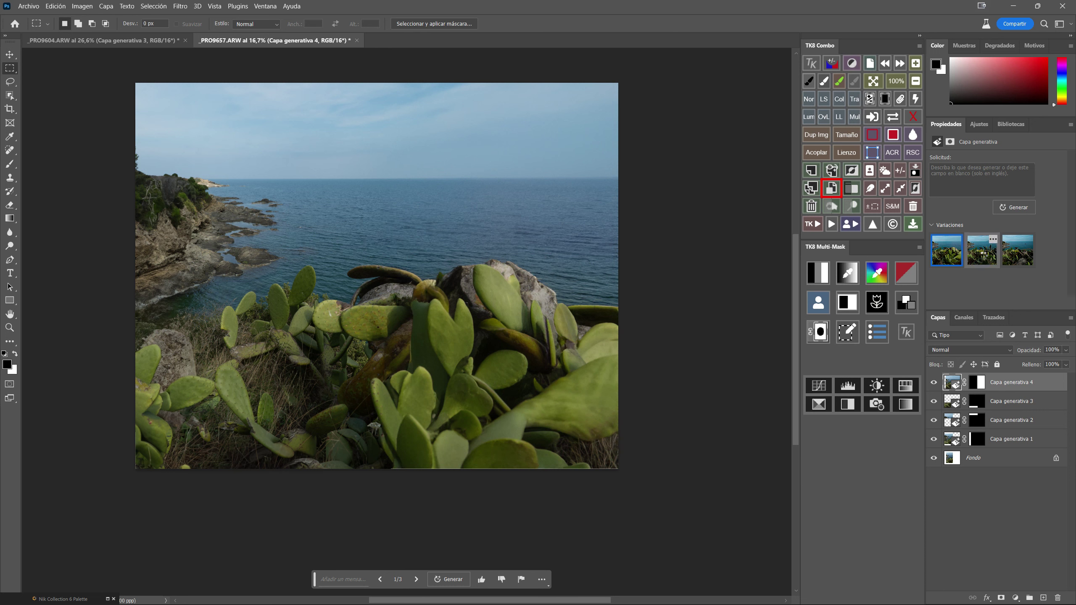
# Compare the generated variations and keep the one showing the distant headland
pyautogui.click(982, 254)
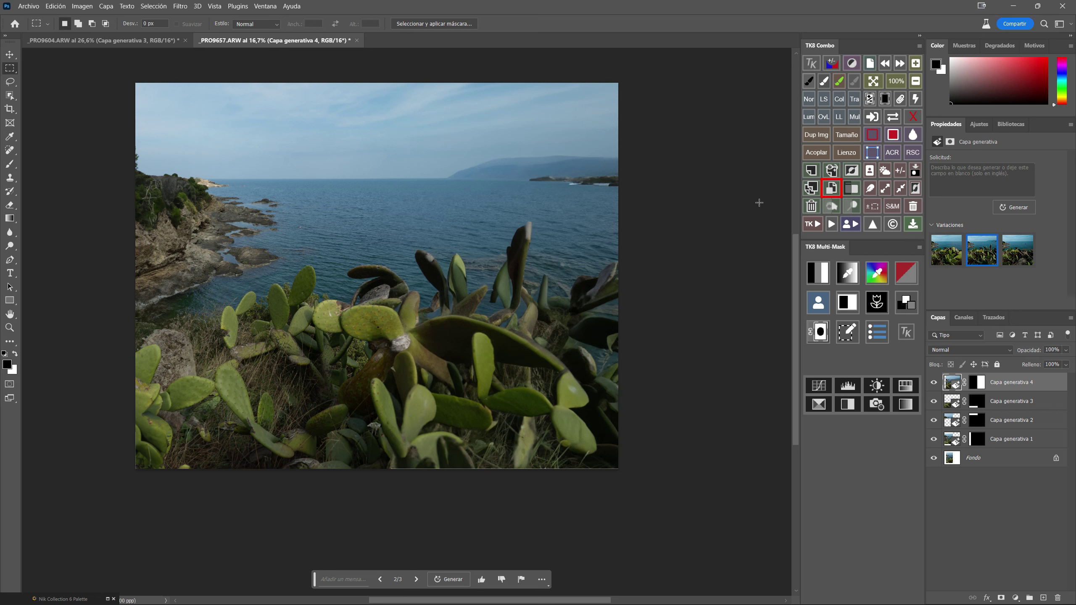
pyautogui.moveTo(1017, 250)
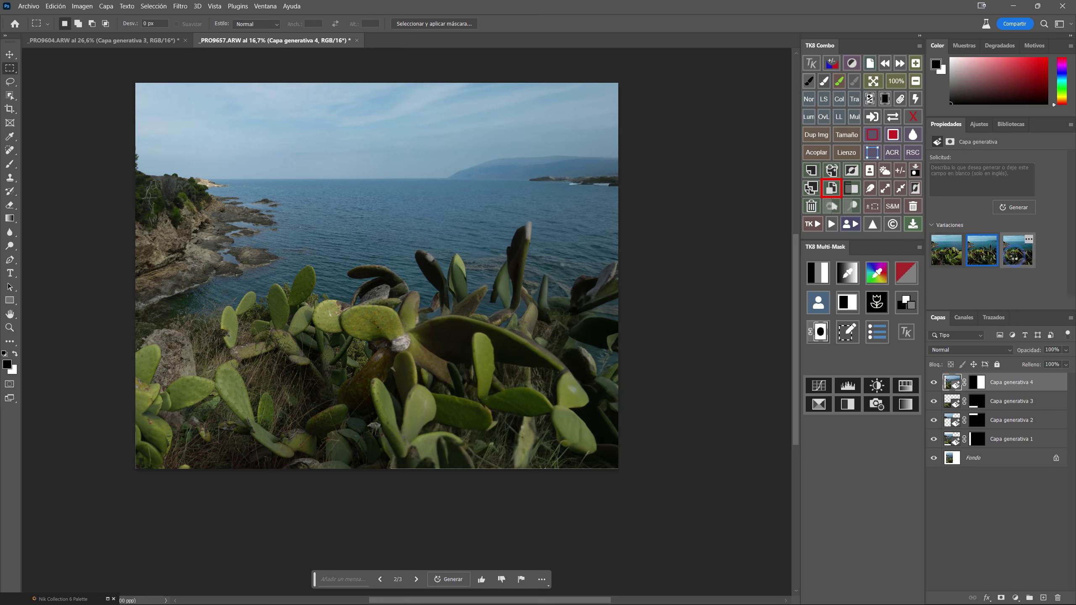
pyautogui.click(1015, 258)
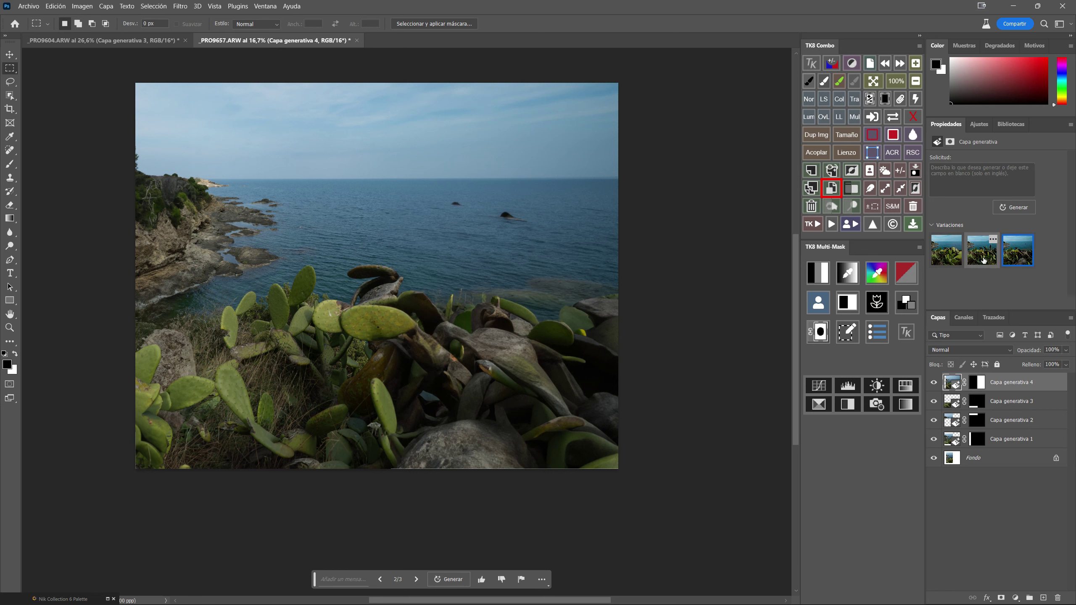
pyautogui.click(982, 259)
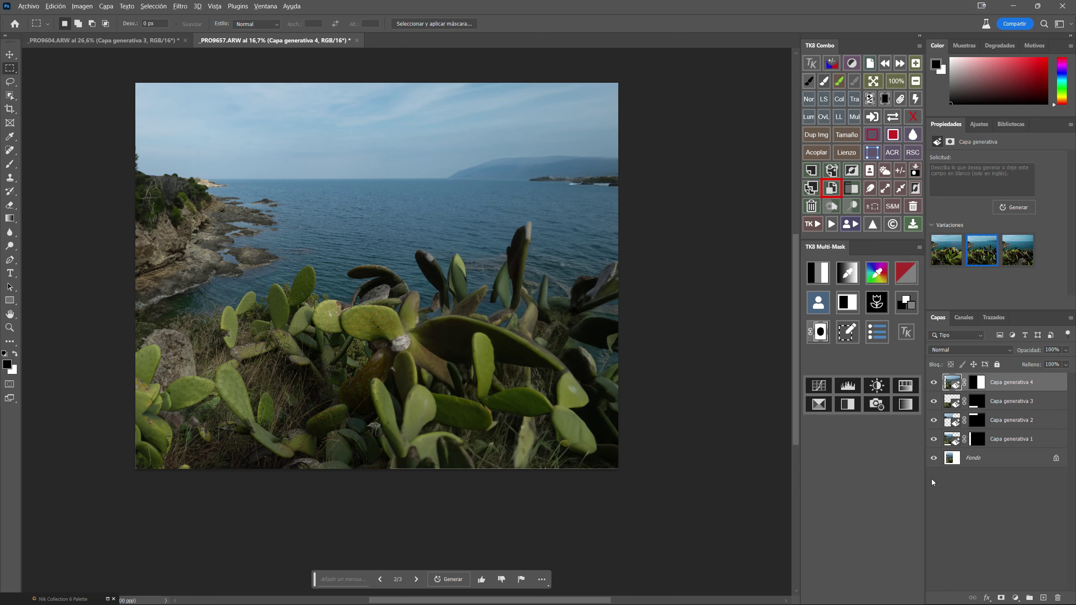
pyautogui.keyDown('alt'); pyautogui.click(933, 458); pyautogui.keyUp('alt')
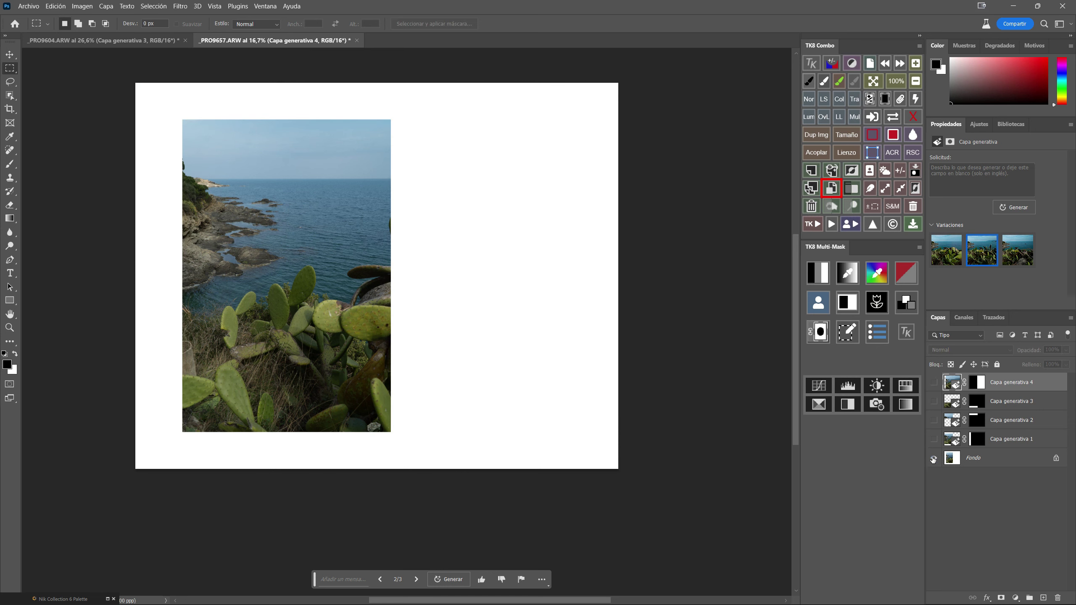
pyautogui.keyDown('alt'); pyautogui.click(934, 458); pyautogui.keyUp('alt')
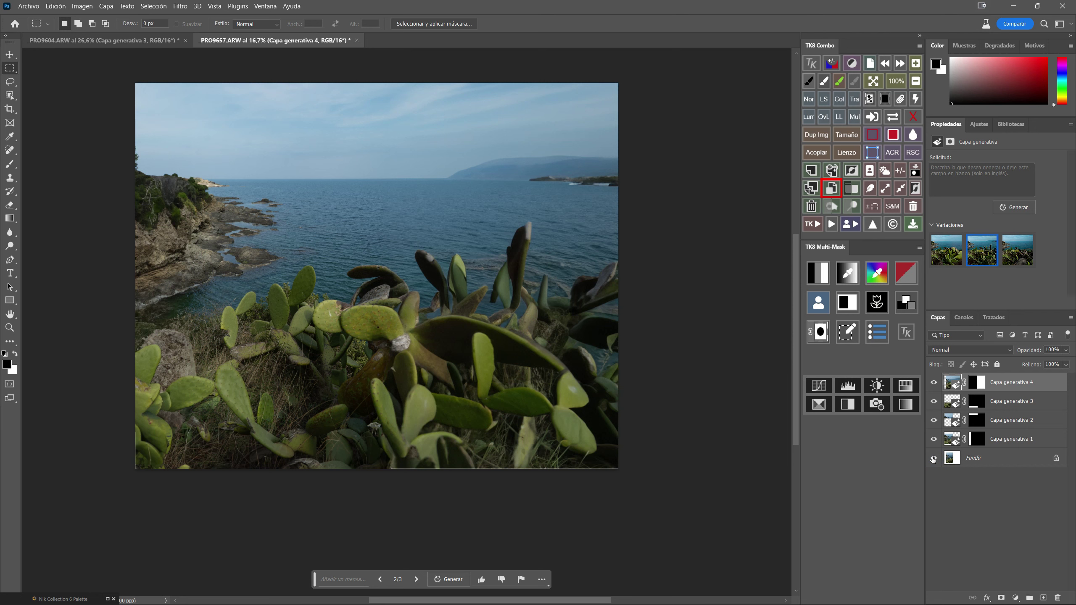
pyautogui.keyDown('alt'); pyautogui.click(933, 459); pyautogui.keyUp('alt')
pyautogui.click(481, 580)
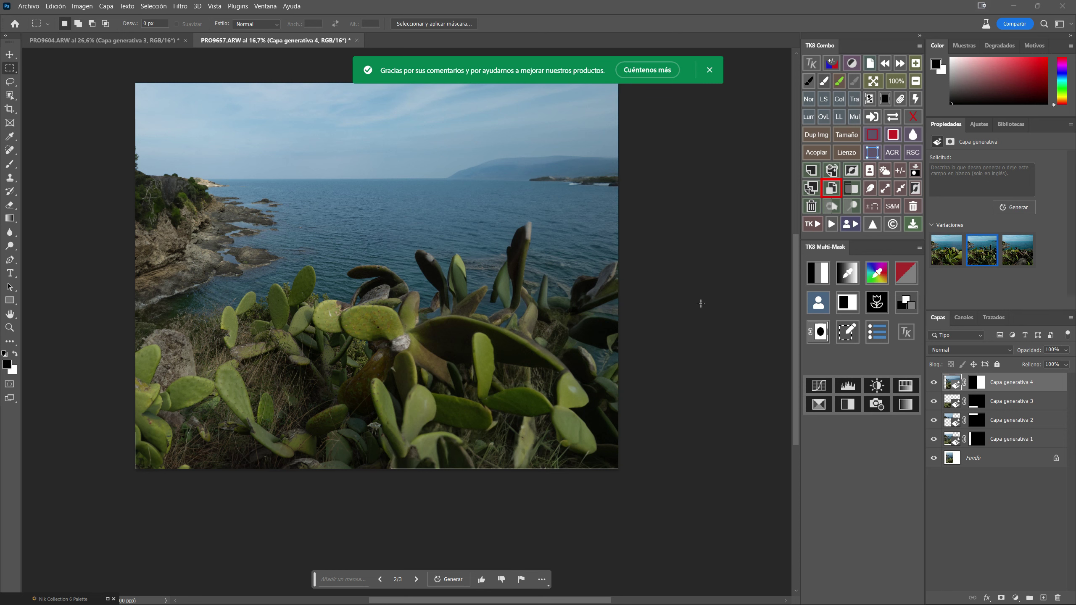
pyautogui.click(709, 70)
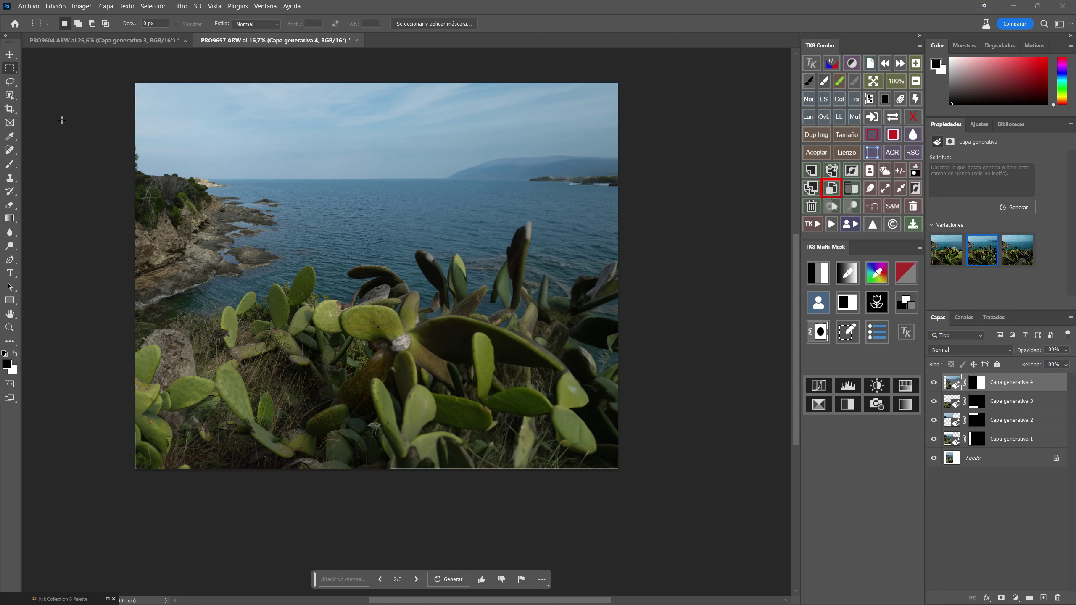
# Select the Remove tool and stamp all visible layers into a new merged layer, Capa 1
pyautogui.click(10, 151)
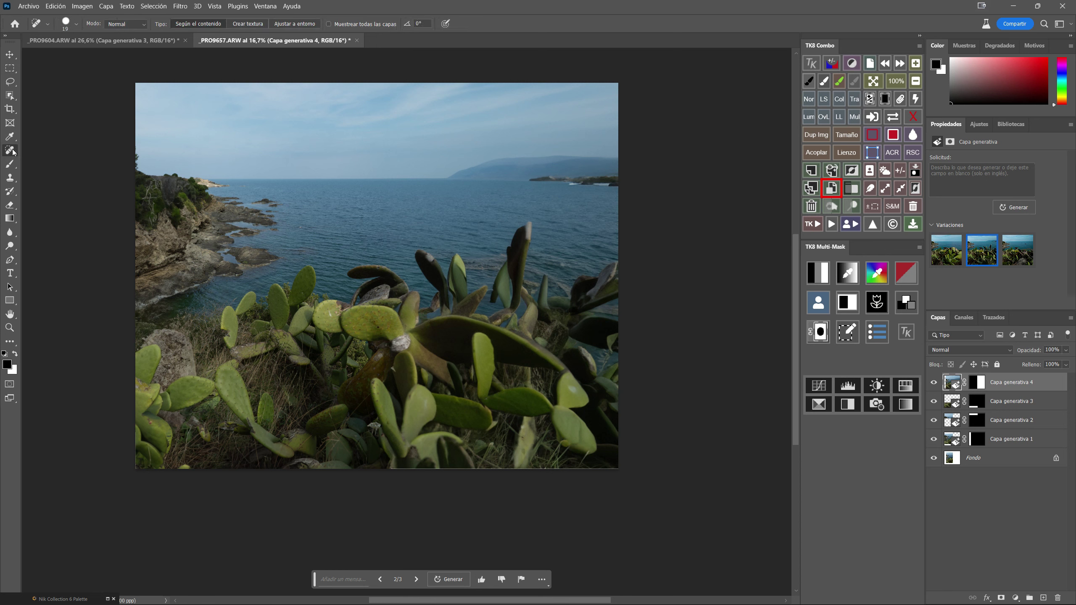
pyautogui.rightClick(11, 151)
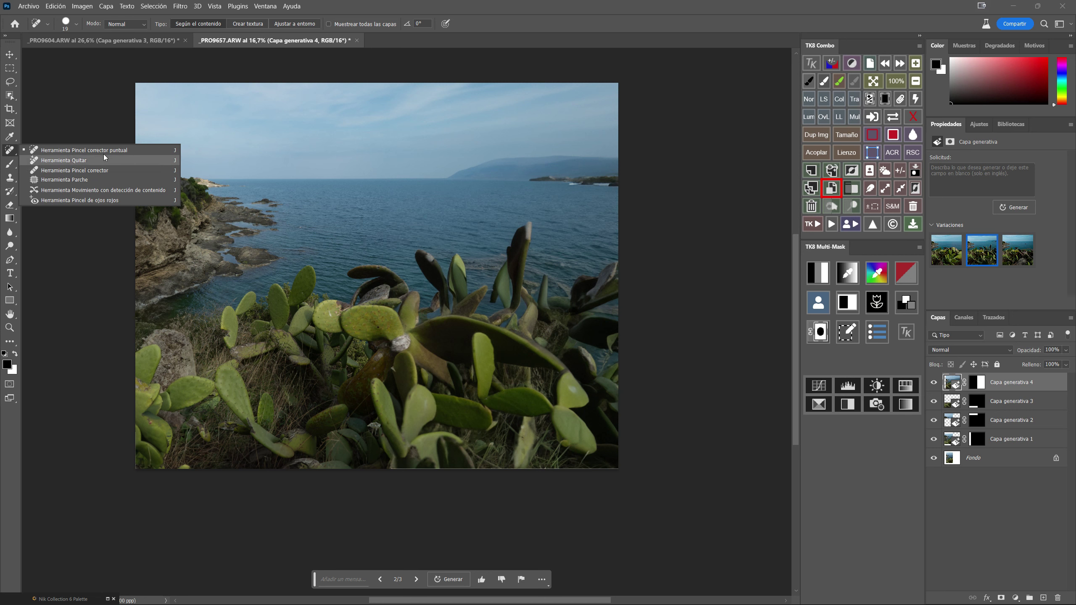
pyautogui.click(83, 161)
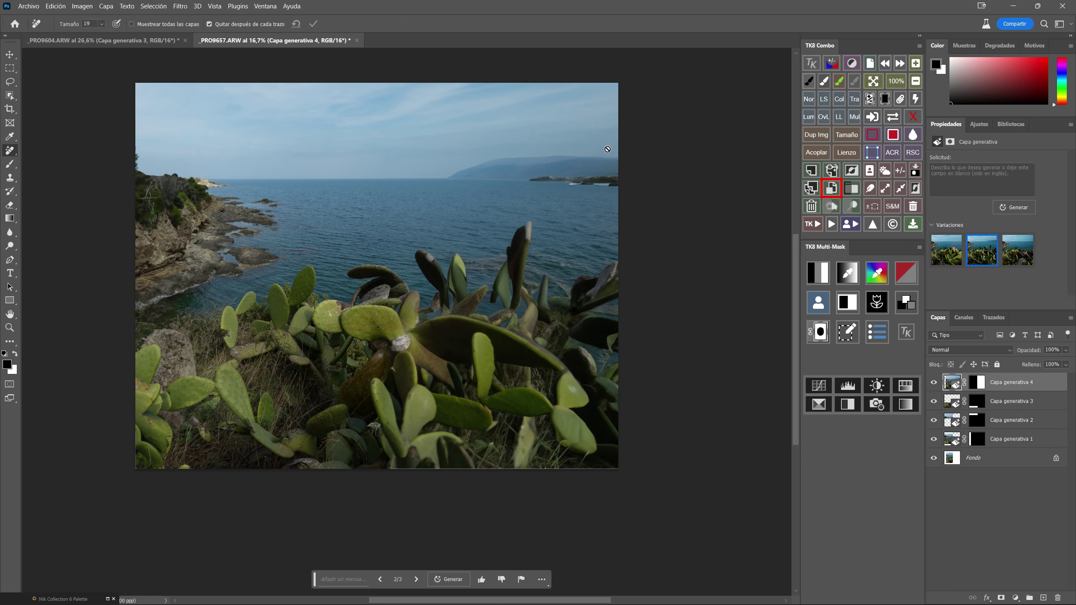
pyautogui.click(9, 82)
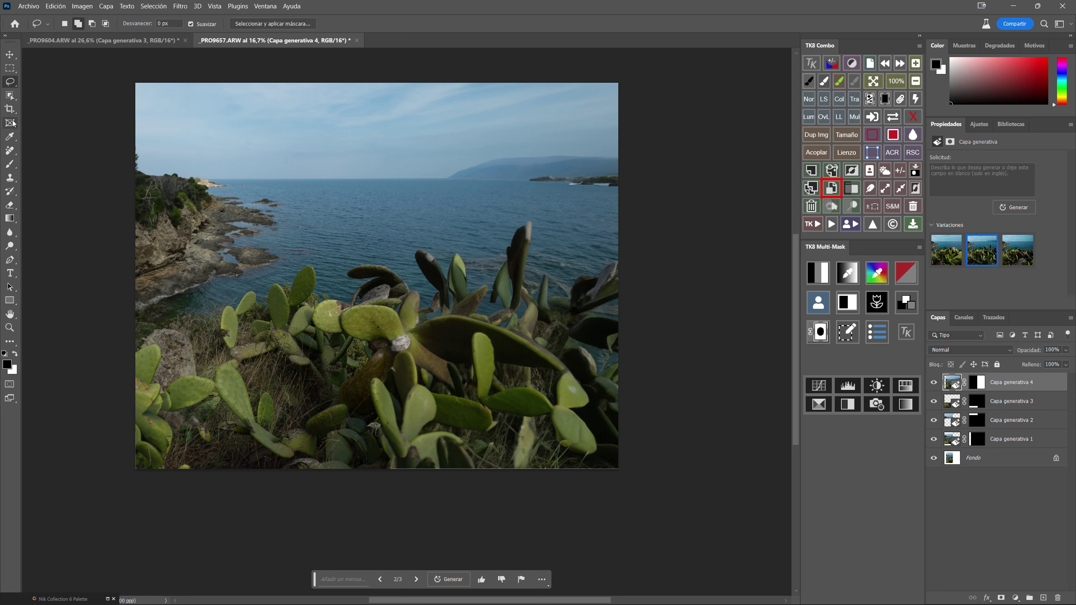
pyautogui.click(10, 150)
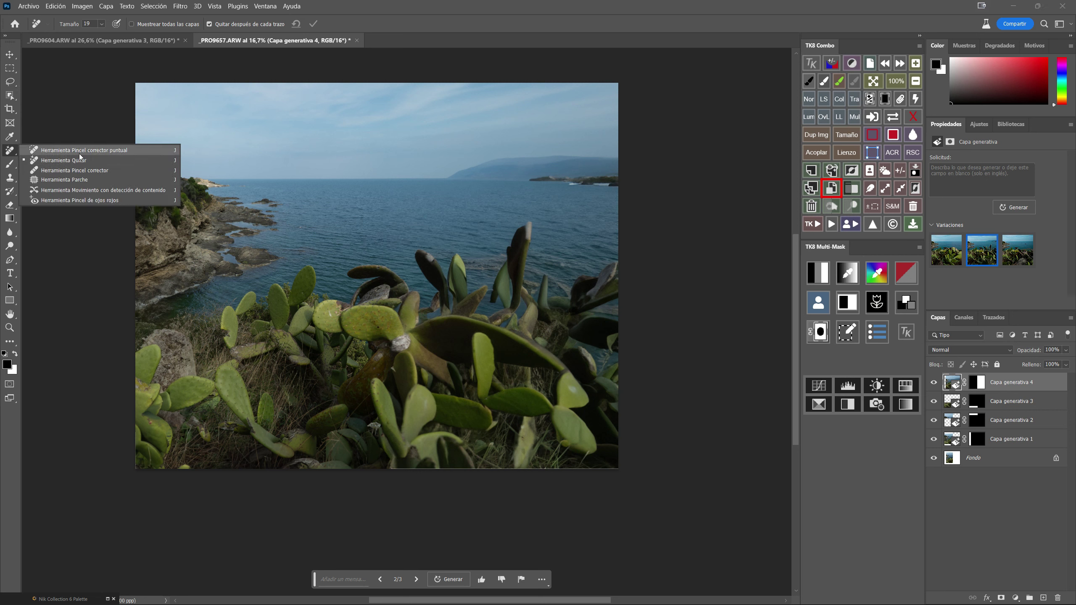
pyautogui.click(73, 161)
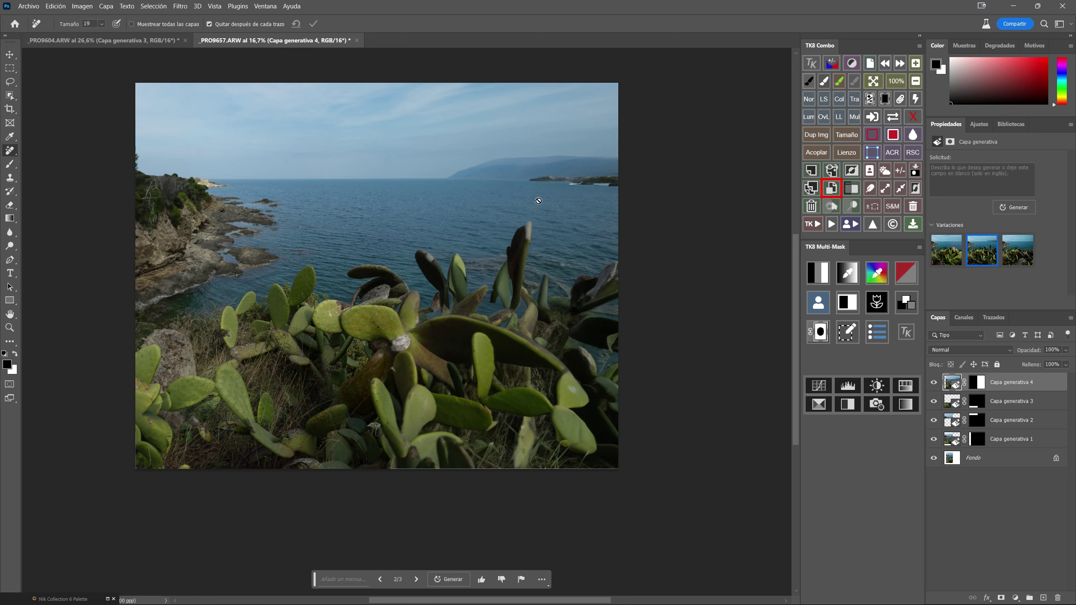
pyautogui.click(837, 175)
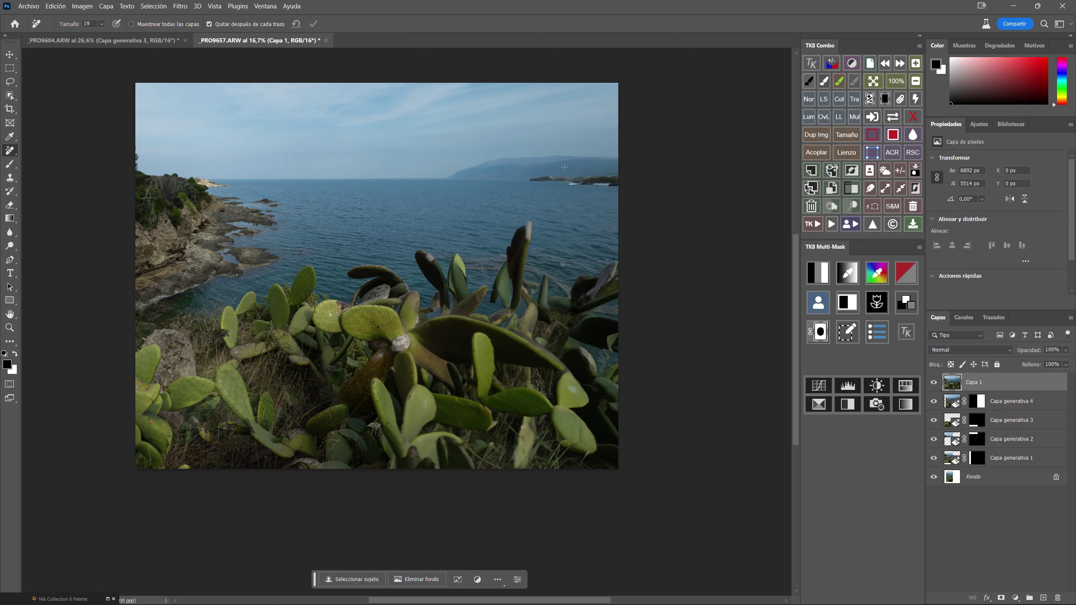
# Erase the distant headland and its leftover bits on the horizon with a 249 px Remove brush
pyautogui.moveTo(454, 200); pyautogui.dragTo(471, 200)
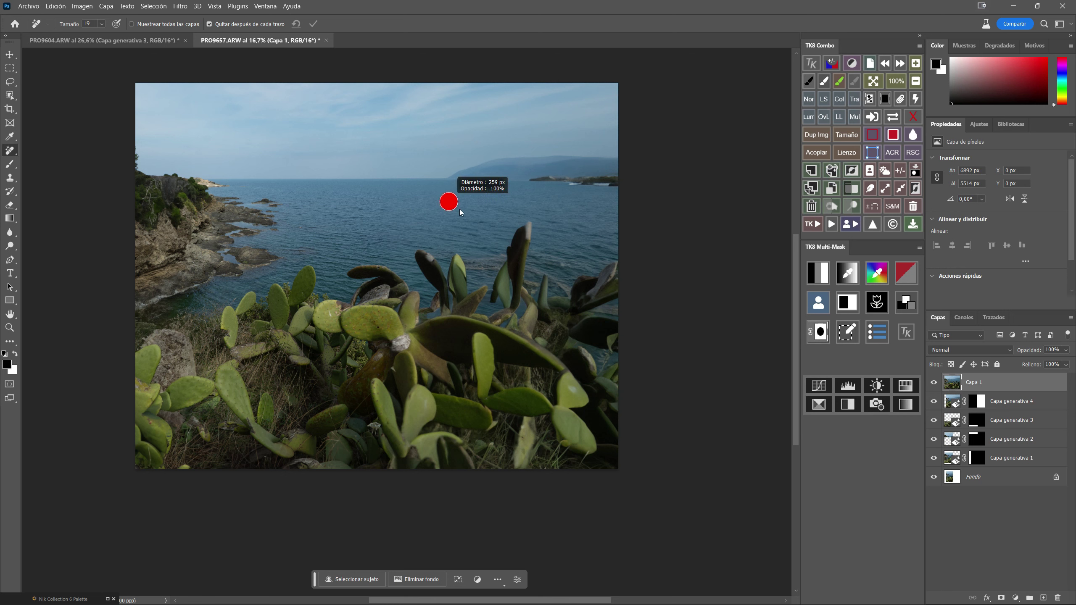
pyautogui.moveTo(612, 173); pyautogui.dragTo(463, 164)
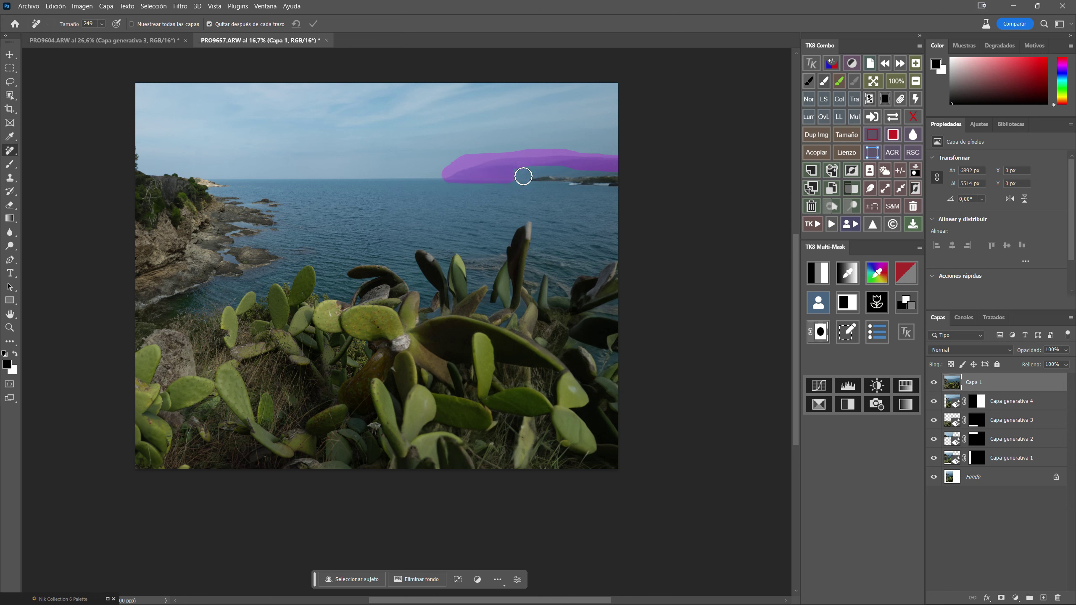
pyautogui.moveTo(464, 165)
pyautogui.mouseDown()
pyautogui.moveTo(611, 181)
pyautogui.moveTo(527, 183)
pyautogui.mouseUp()
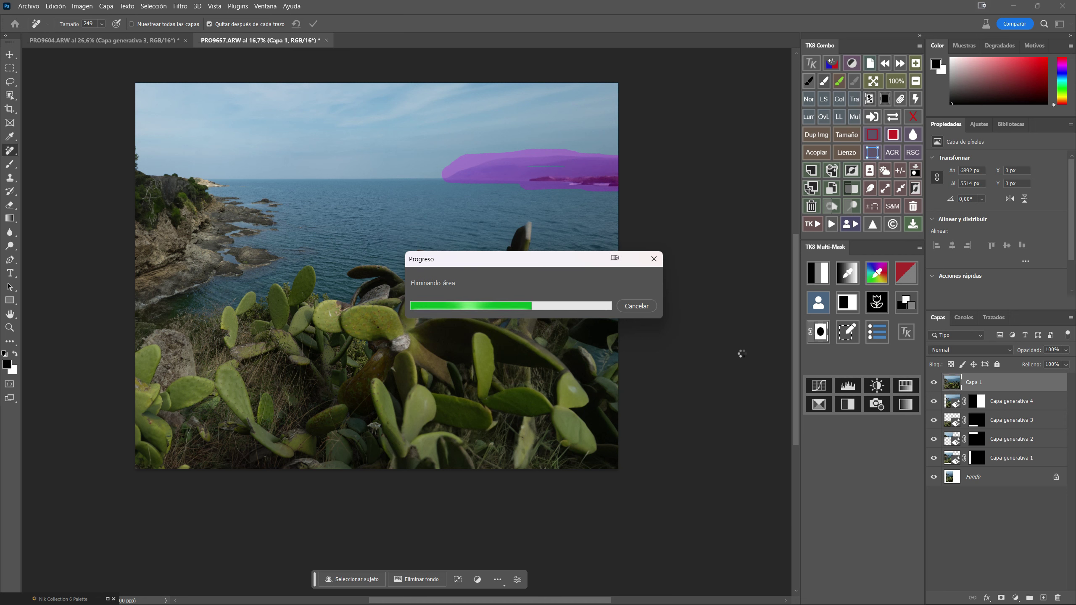
pyautogui.moveTo(577, 164); pyautogui.dragTo(547, 165)
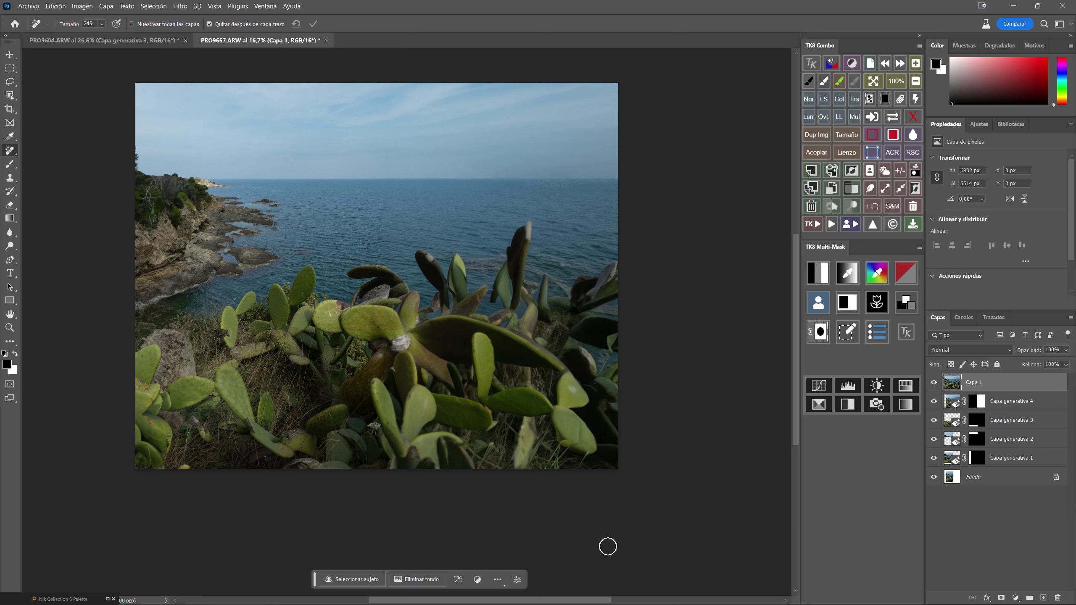
pyautogui.press('super')
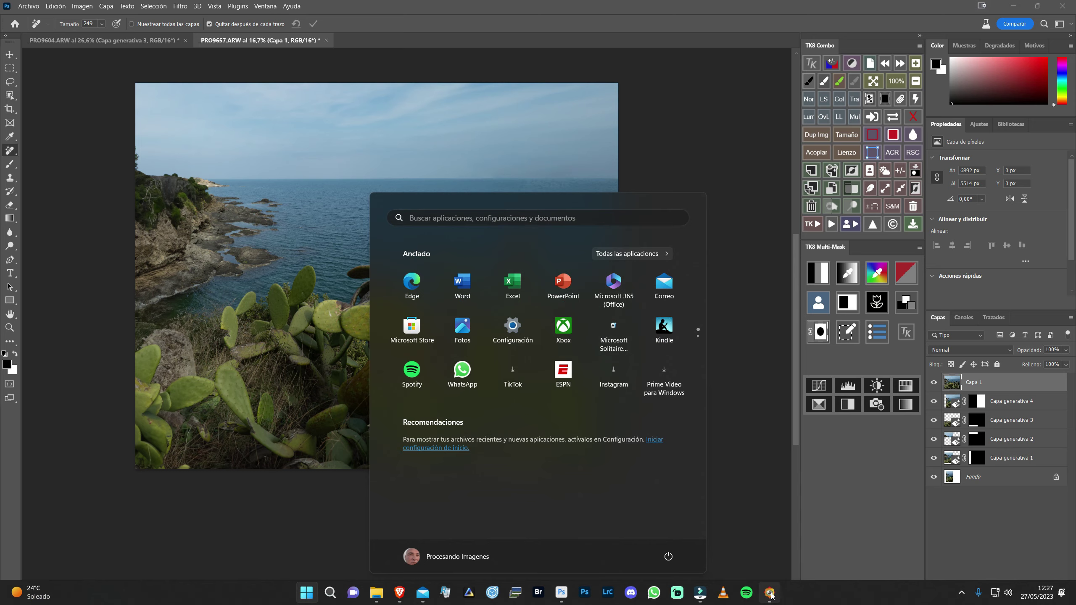
# Send the harbour photo _PRO9692.ARW from FastStone Image Viewer to Photoshop Beta for editing
pyautogui.click(769, 592)
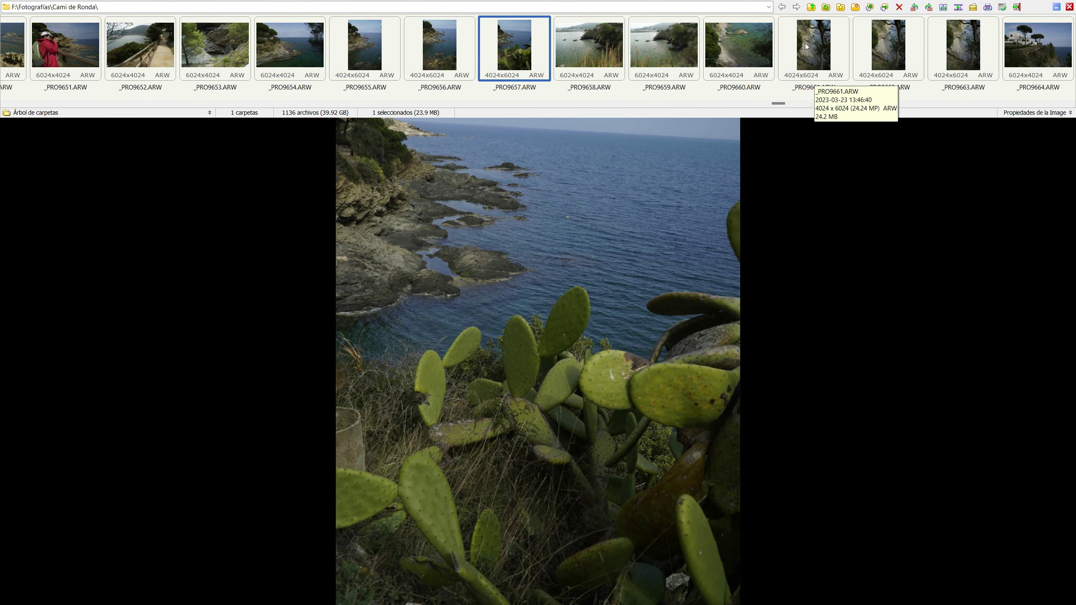
pyautogui.click(1016, 7)
pyautogui.scroll(-3, 501, 409)
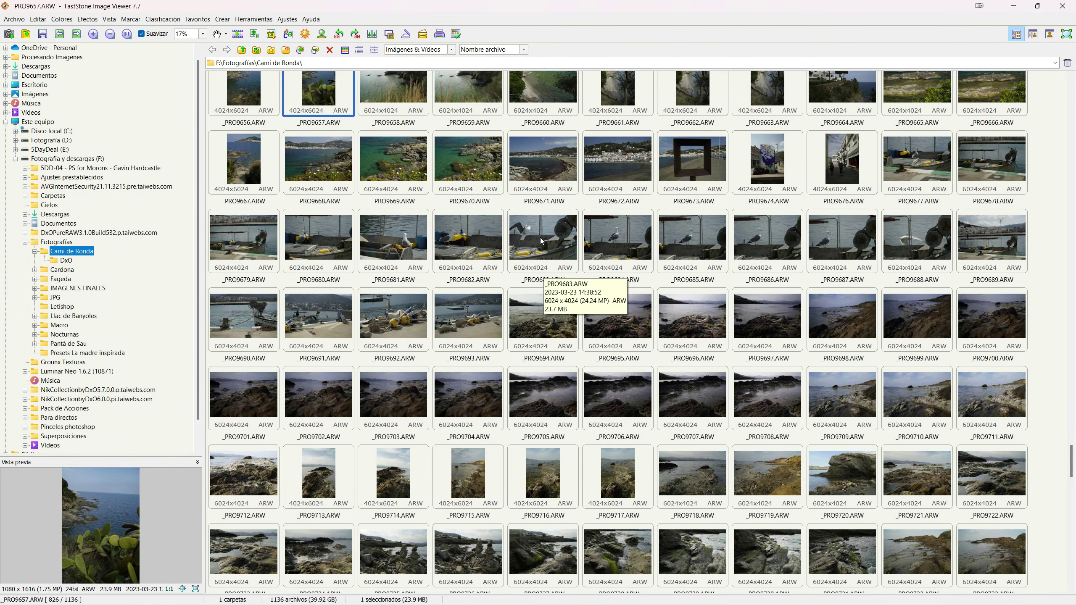
pyautogui.click(407, 324)
pyautogui.doubleClick(408, 324)
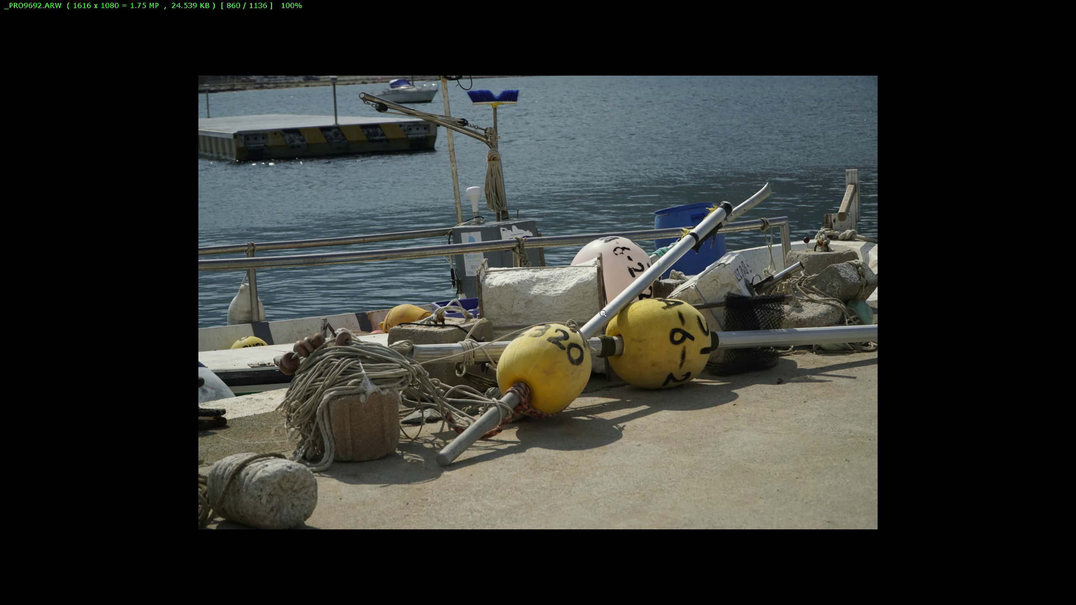
pyautogui.rightClick(610, 302)
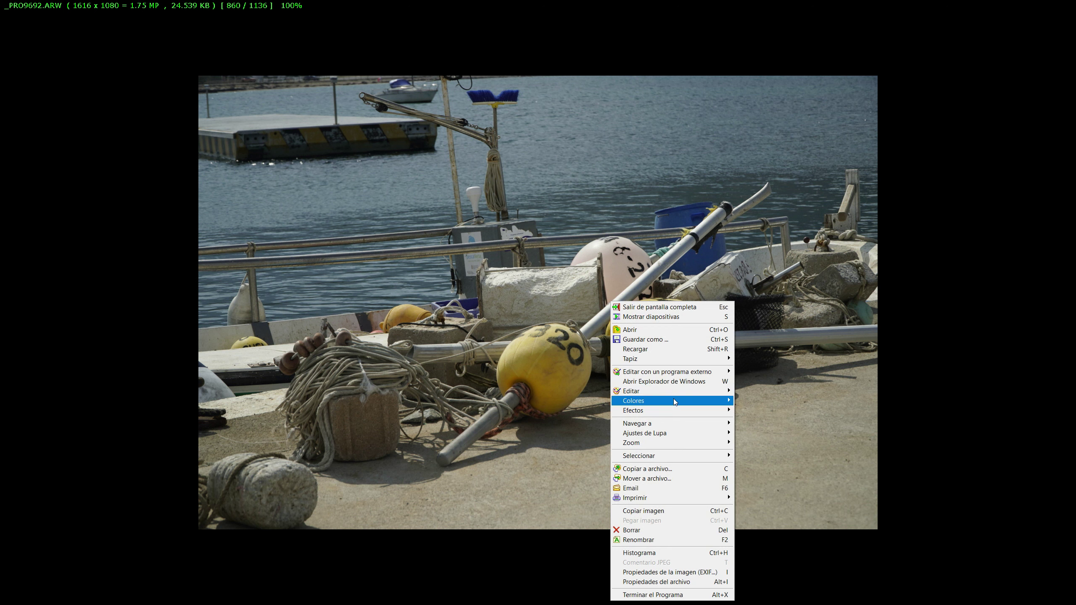
pyautogui.moveTo(667, 371)
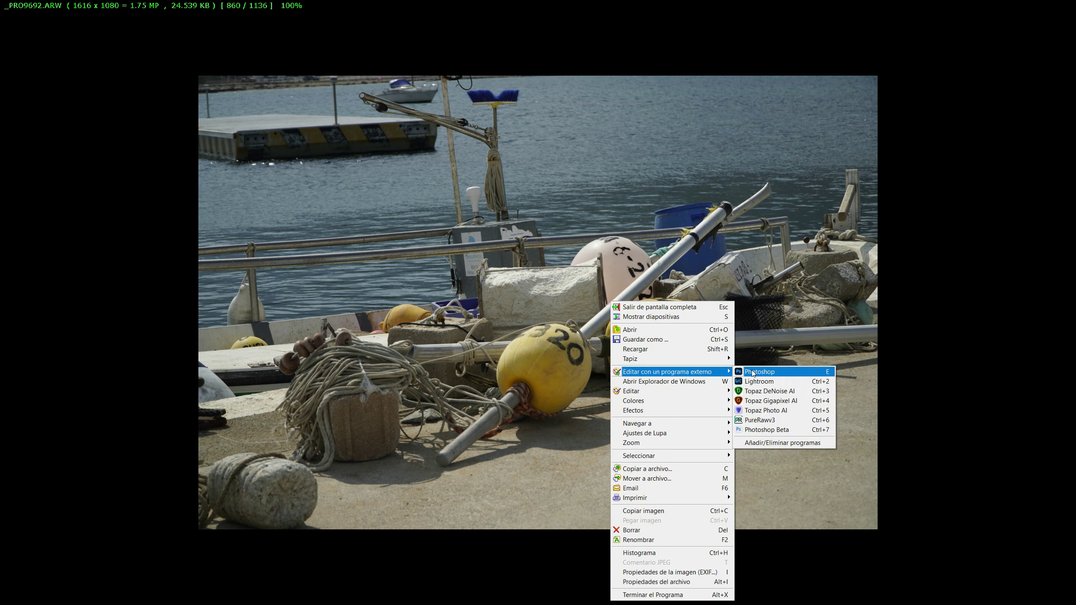
pyautogui.click(749, 430)
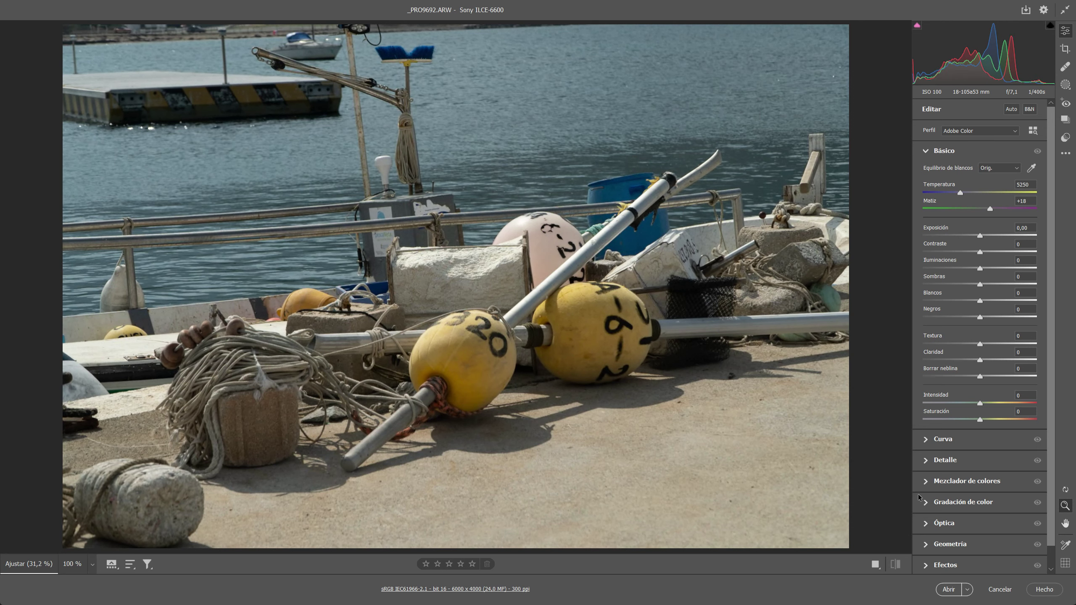
# Open the raw photo keeping its embedded profile, duplicate Fondo, and keep the Remove tool active
pyautogui.click(951, 592)
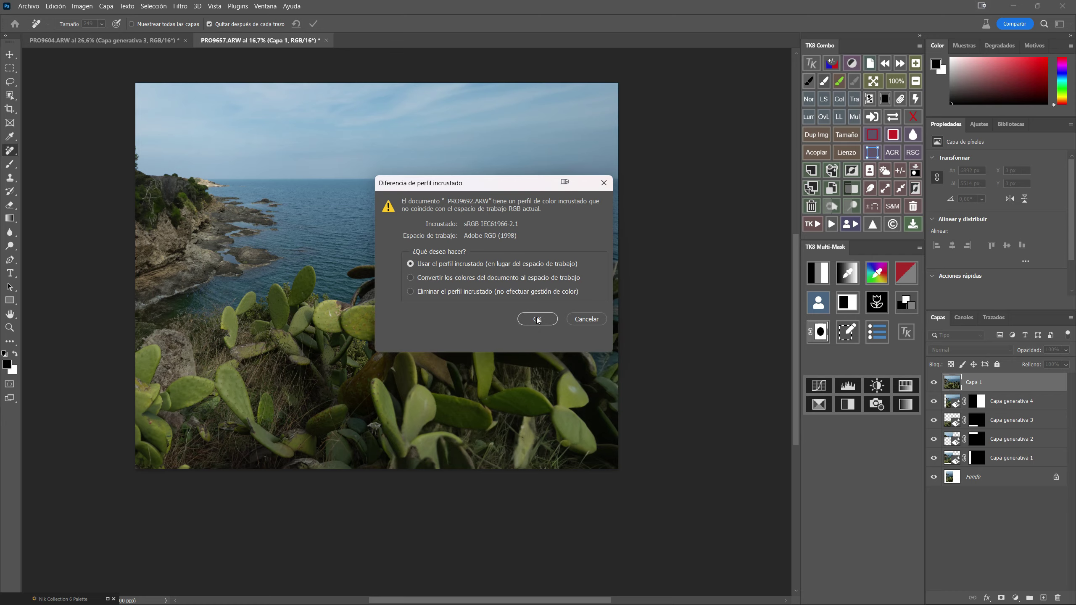
pyautogui.click(538, 319)
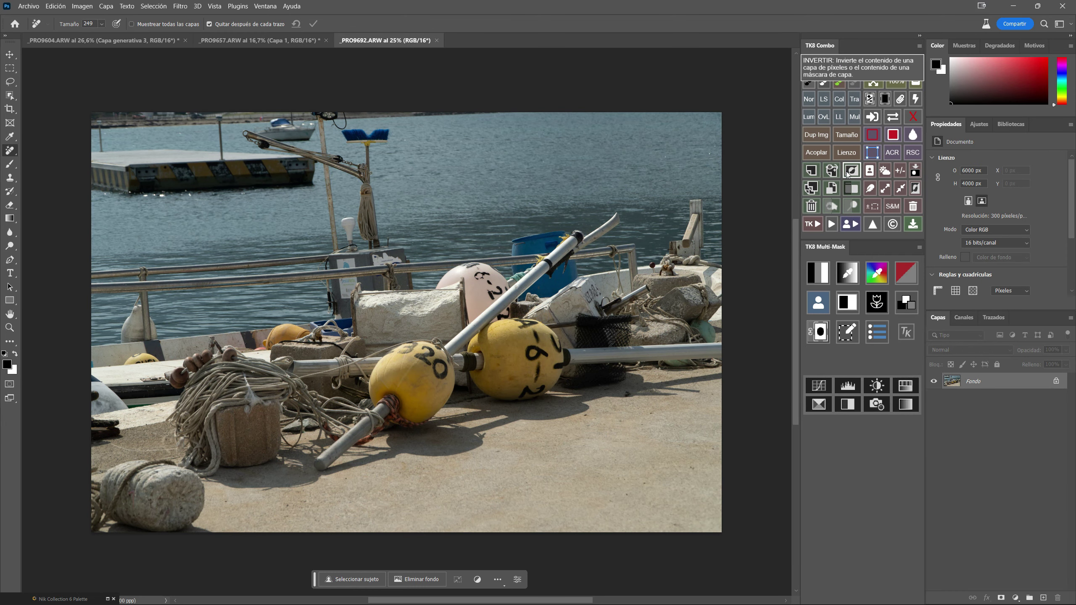
pyautogui.click(811, 188)
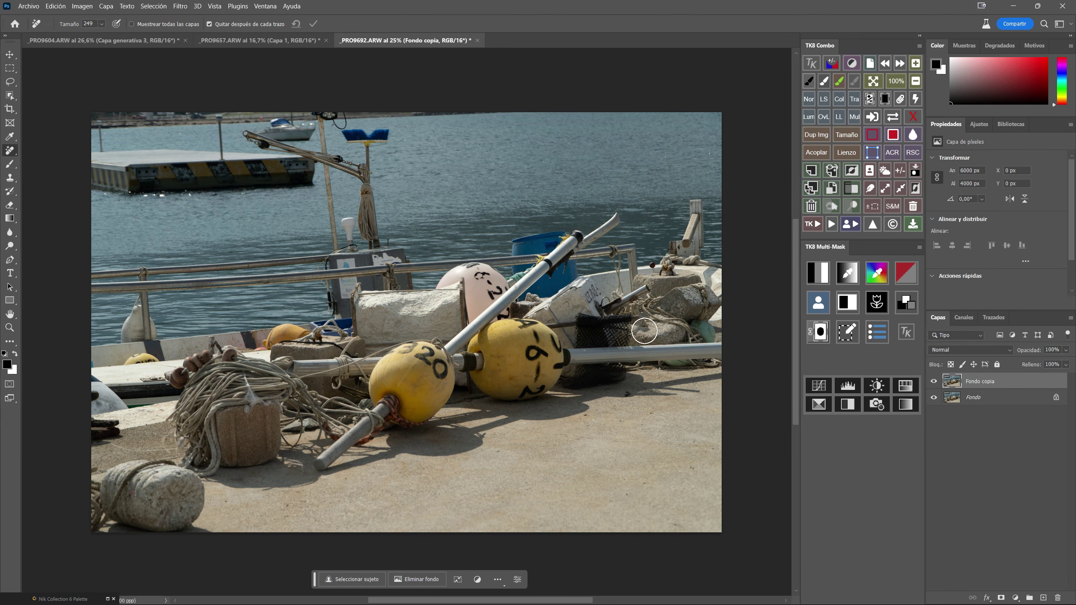
pyautogui.rightClick(10, 152)
pyautogui.click(50, 163)
# Remove the bottom-left rock and yellow buoy, then the blue brush atop the mast
pyautogui.moveTo(195, 505)
pyautogui.mouseDown()
pyautogui.moveTo(79, 507)
pyautogui.moveTo(195, 544)
pyautogui.moveTo(153, 498)
pyautogui.moveTo(112, 508)
pyautogui.mouseUp()
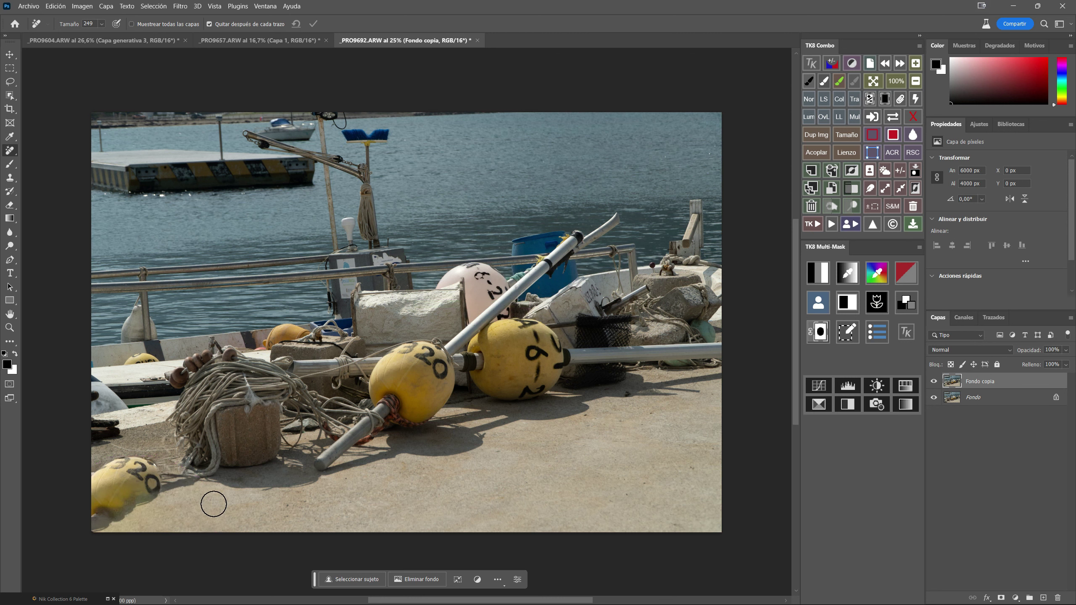
pyautogui.moveTo(163, 482)
pyautogui.mouseDown()
pyautogui.moveTo(121, 483)
pyautogui.moveTo(203, 505)
pyautogui.mouseUp()
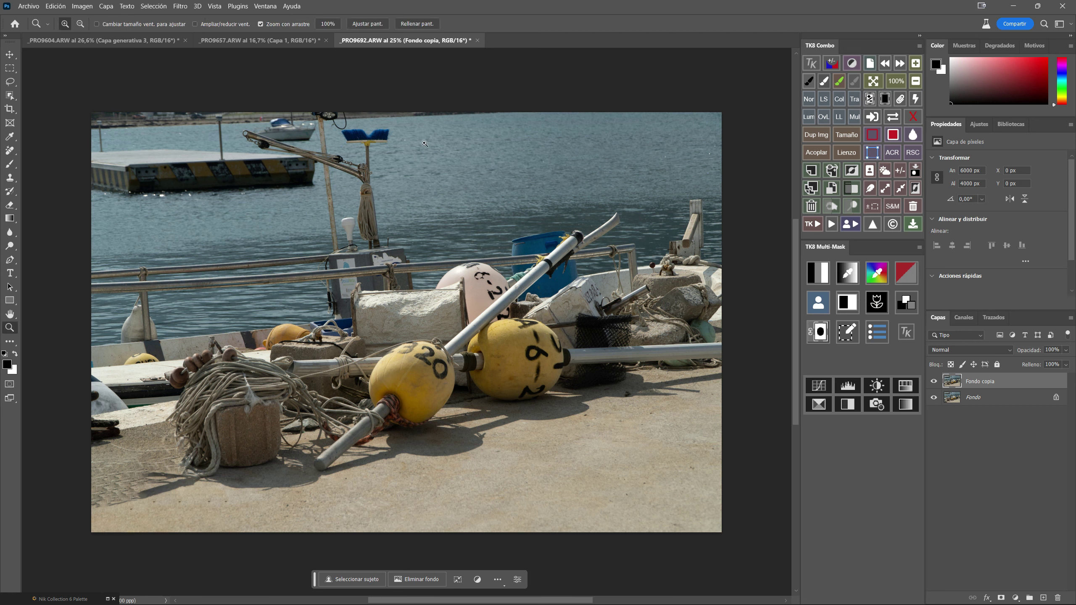
pyautogui.moveTo(424, 143); pyautogui.dragTo(415, 154)
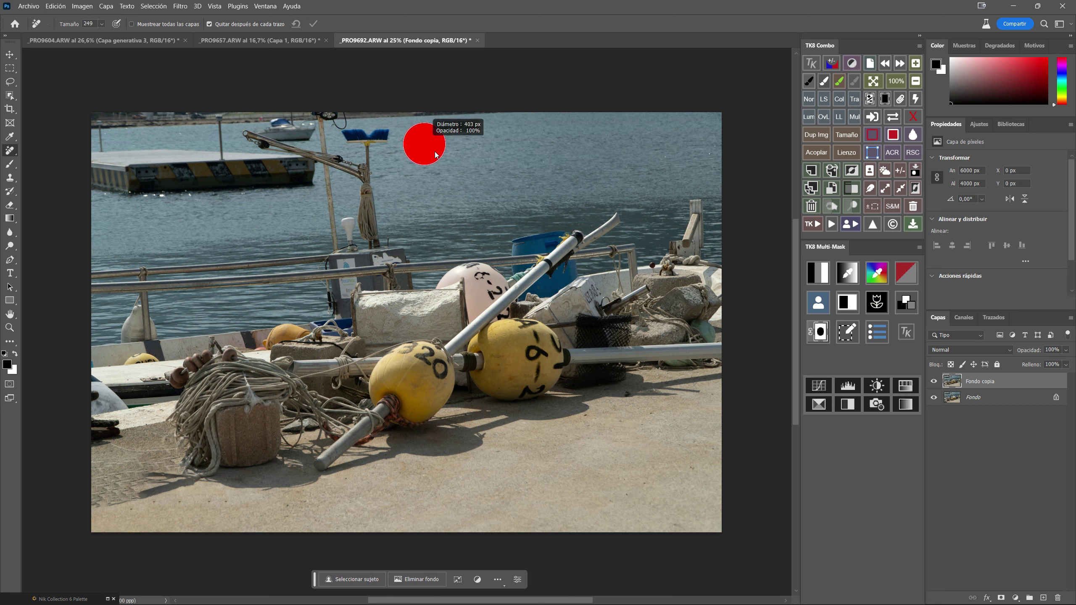
pyautogui.moveTo(356, 138)
pyautogui.mouseDown()
pyautogui.moveTo(386, 138)
pyautogui.moveTo(368, 137)
pyautogui.mouseUp()
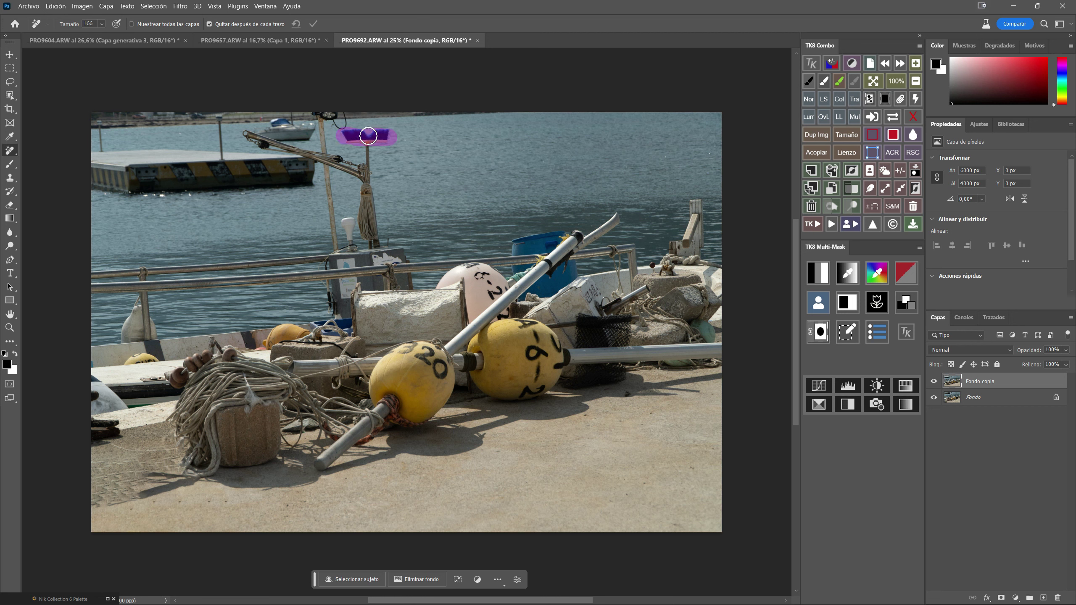
pyautogui.moveTo(368, 136); pyautogui.dragTo(364, 169)
# Remove the right-hand wooden post and rope knot, then shrink the brush to 89 px
pyautogui.moveTo(692, 215)
pyautogui.mouseDown()
pyautogui.moveTo(674, 245)
pyautogui.moveTo(690, 243)
pyautogui.mouseUp()
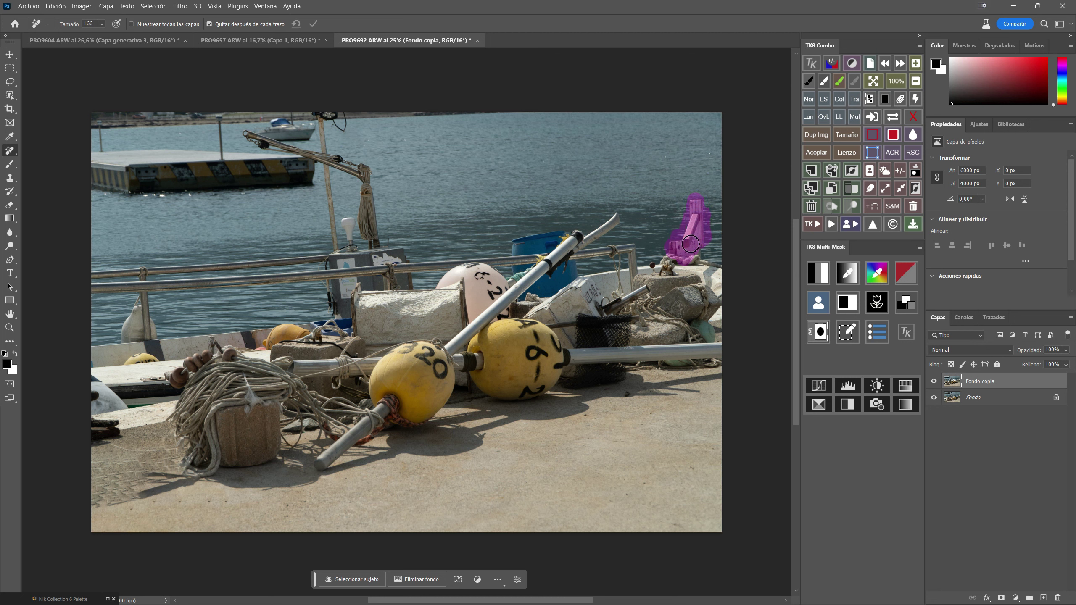
pyautogui.moveTo(691, 244); pyautogui.dragTo(655, 267)
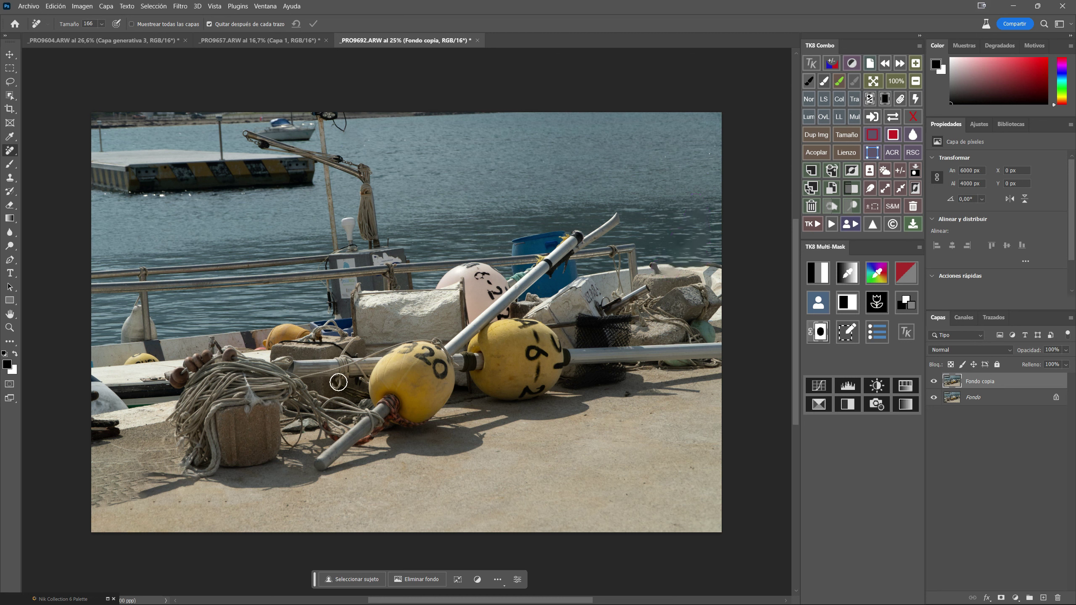
pyautogui.moveTo(139, 356); pyautogui.dragTo(123, 358)
pyautogui.moveTo(131, 304); pyautogui.dragTo(123, 305)
pyautogui.scroll(1, 139, 325)
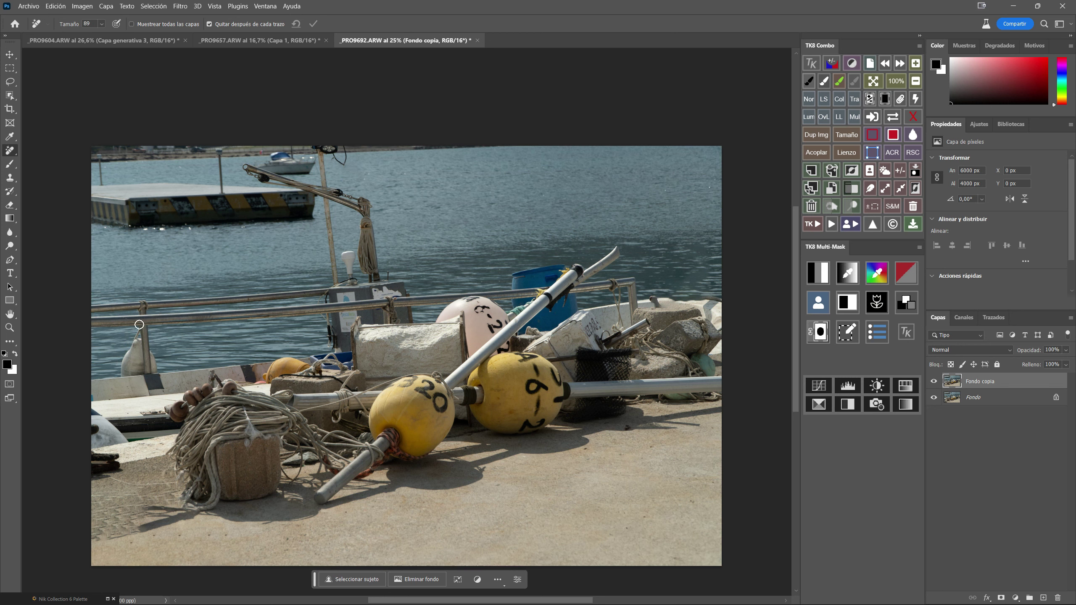
# Zoom to 50% and remove the white fender on the left
pyautogui.click(915, 63)
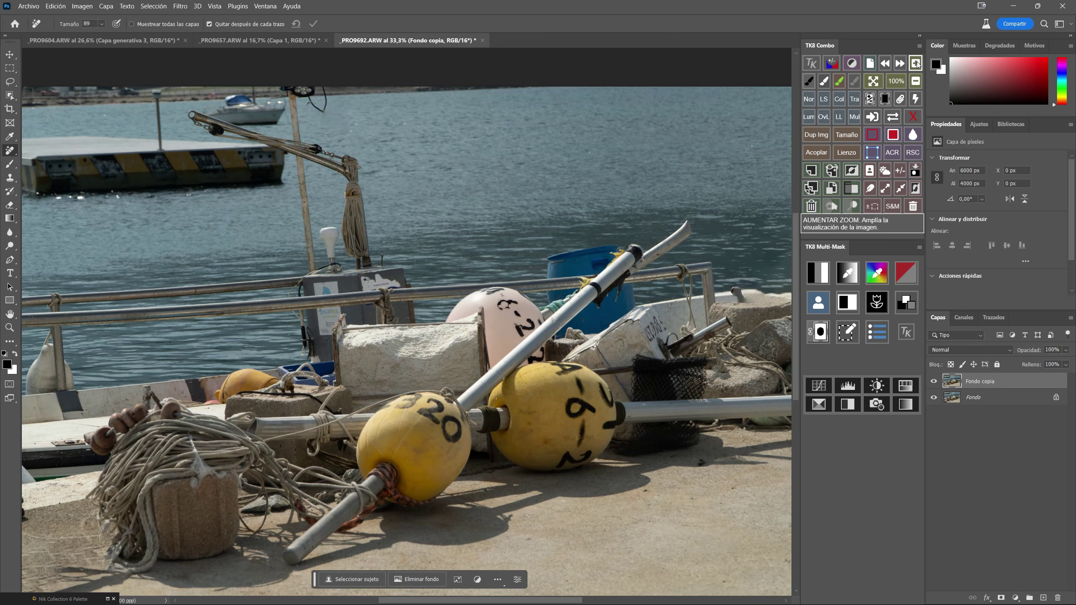
pyautogui.click(915, 63)
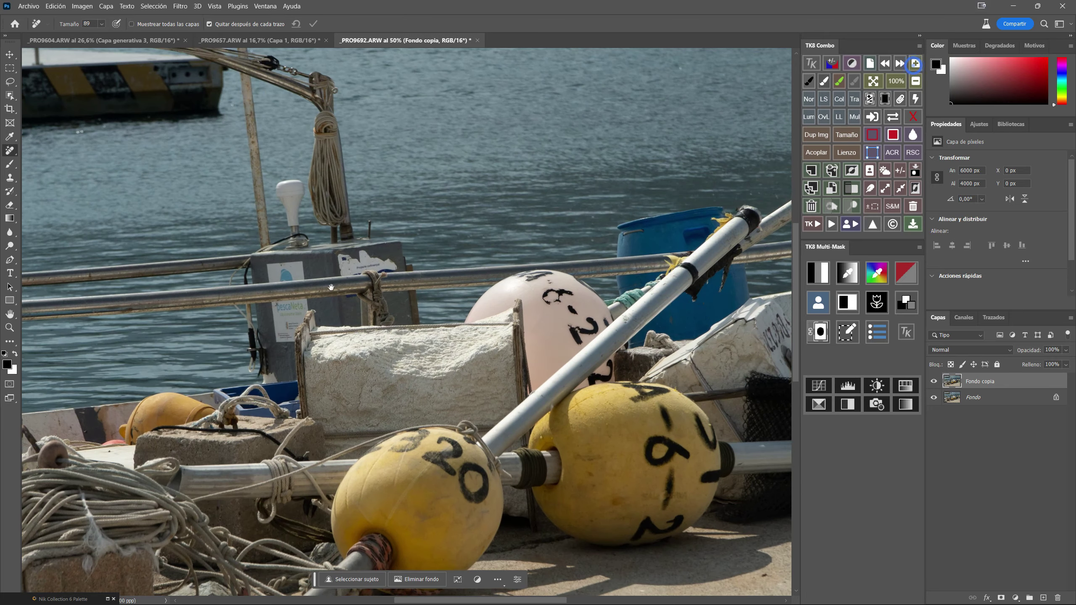
pyautogui.hscroll(-5, 355, 221)
pyautogui.moveTo(346, 206)
pyautogui.mouseDown()
pyautogui.moveTo(346, 290)
pyautogui.moveTo(327, 267)
pyautogui.mouseUp()
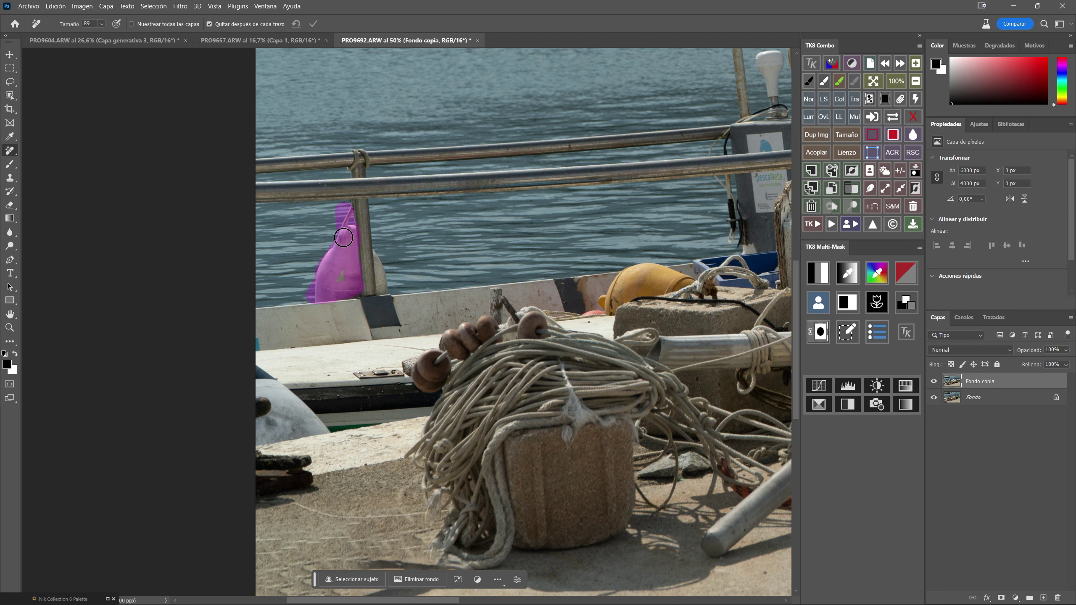
pyautogui.moveTo(327, 267); pyautogui.dragTo(338, 282)
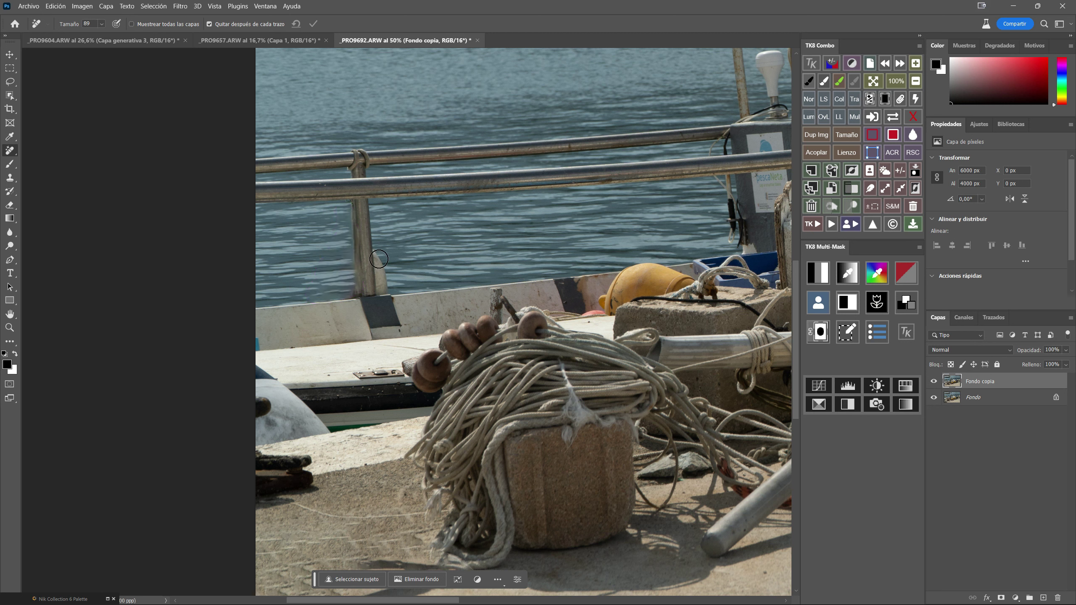
# Remove the railing post with a smaller brush, then fit the photo on screen
pyautogui.keyDown('alt'); pyautogui.rightClick(394, 248); pyautogui.keyUp('alt')
pyautogui.moveTo(376, 250)
pyautogui.mouseDown()
pyautogui.moveTo(379, 292)
pyautogui.moveTo(381, 276)
pyautogui.mouseUp()
pyautogui.moveTo(377, 257)
pyautogui.mouseDown()
pyautogui.moveTo(377, 282)
pyautogui.moveTo(386, 267)
pyautogui.mouseUp()
pyautogui.moveTo(381, 264); pyautogui.dragTo(392, 293)
pyautogui.click(881, 85)
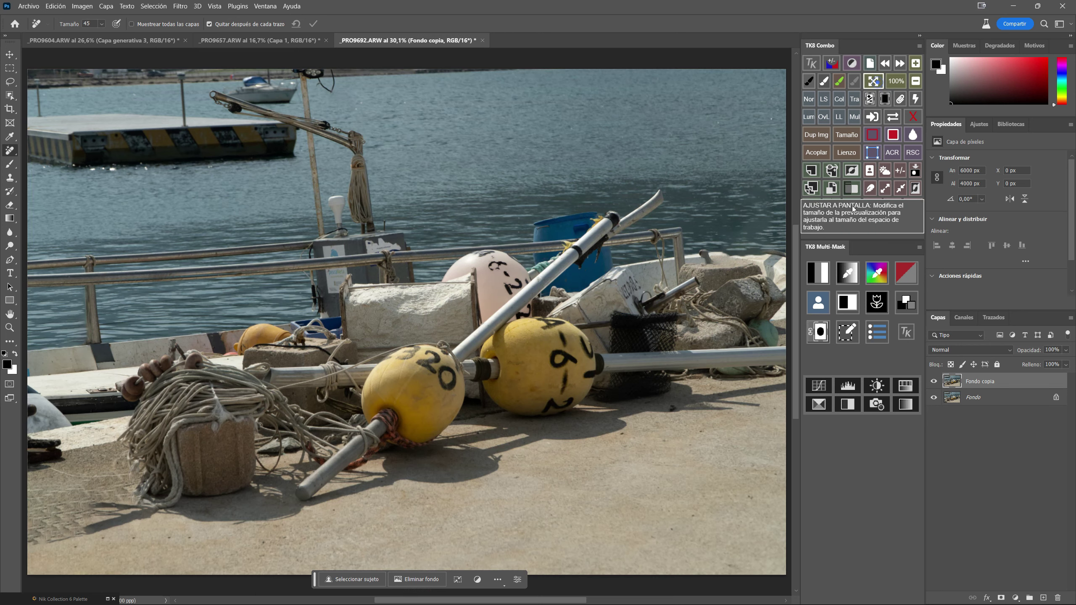
pyautogui.click(933, 383)
pyautogui.click(932, 383)
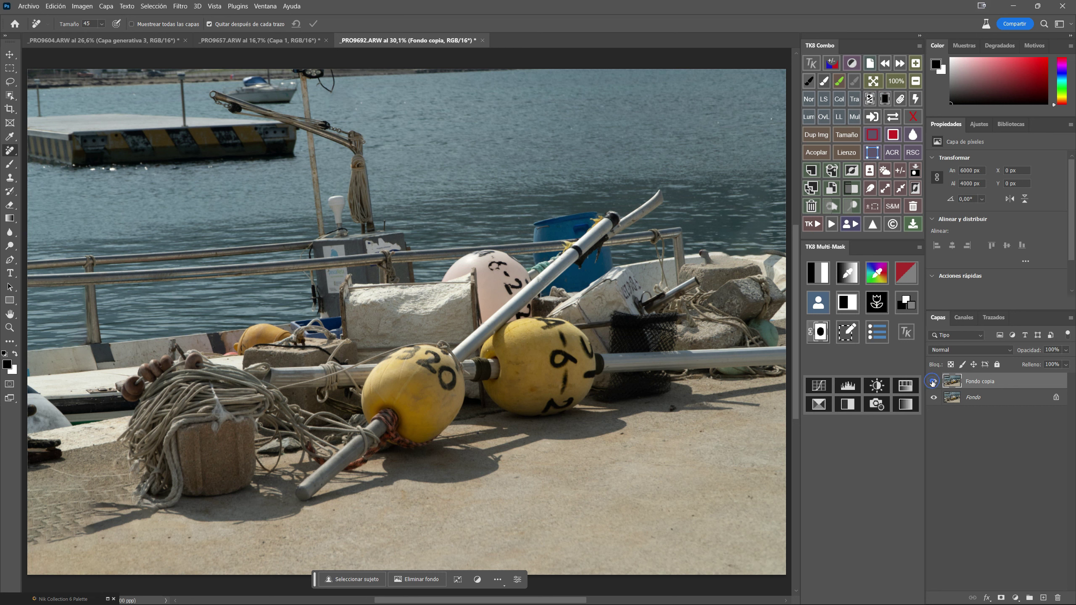
pyautogui.click(932, 383)
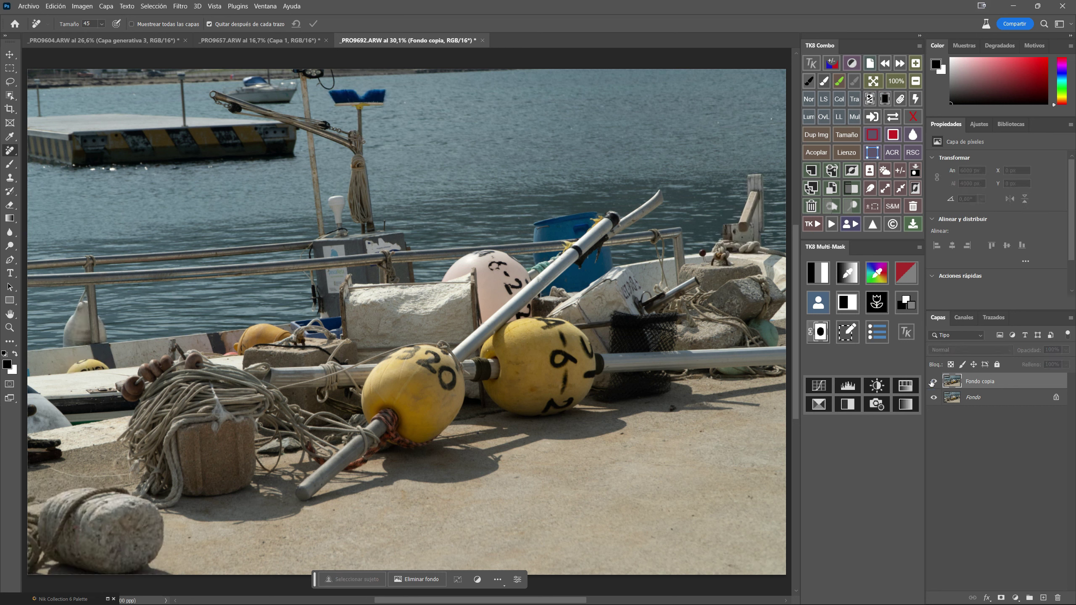
pyautogui.click(932, 383)
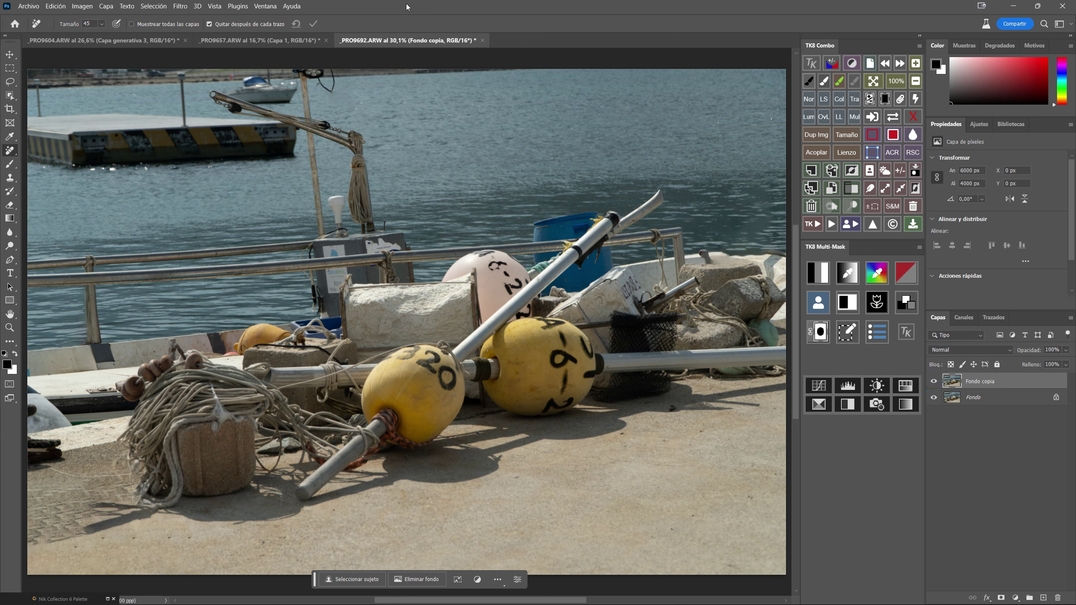